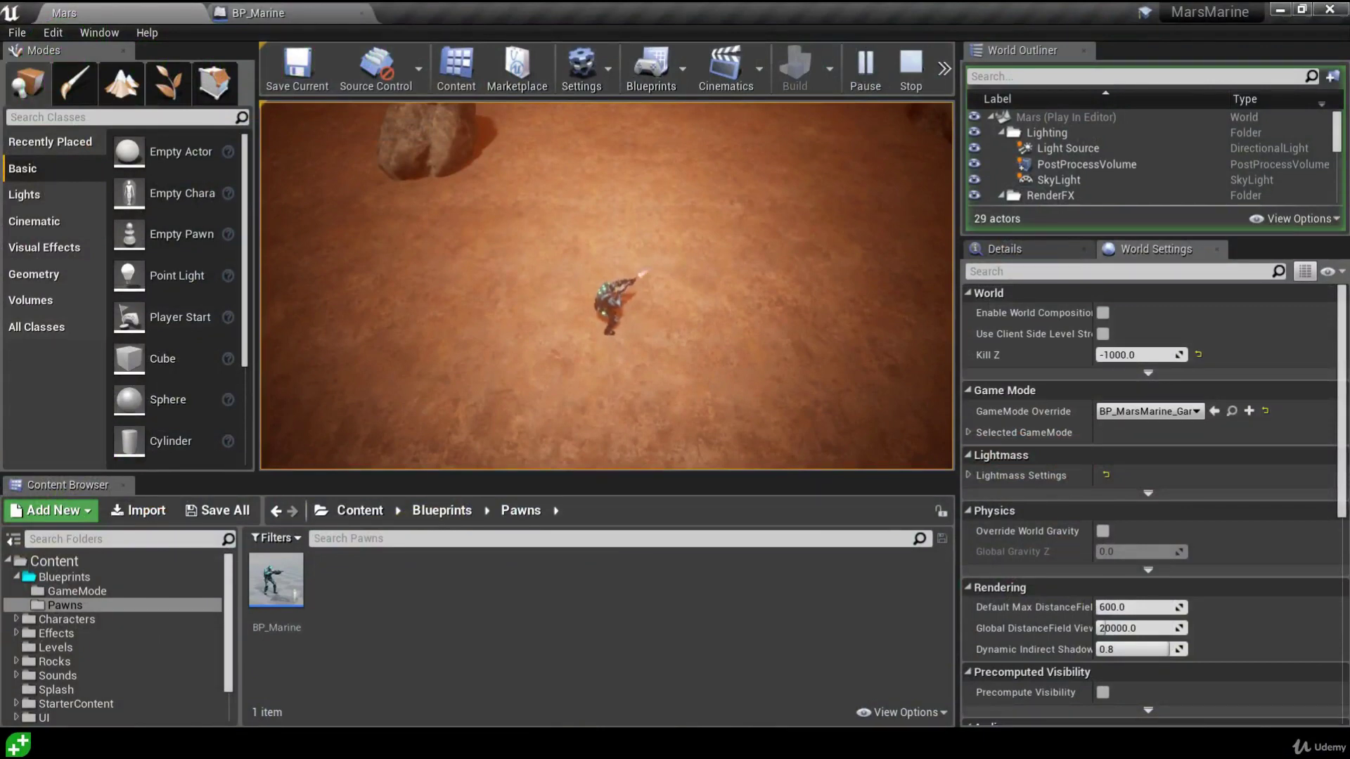
- Stop the play session and review the Start Firing Weapon and Stop Firing Weapon functions in the BP_Marine blueprint
key(Escape)
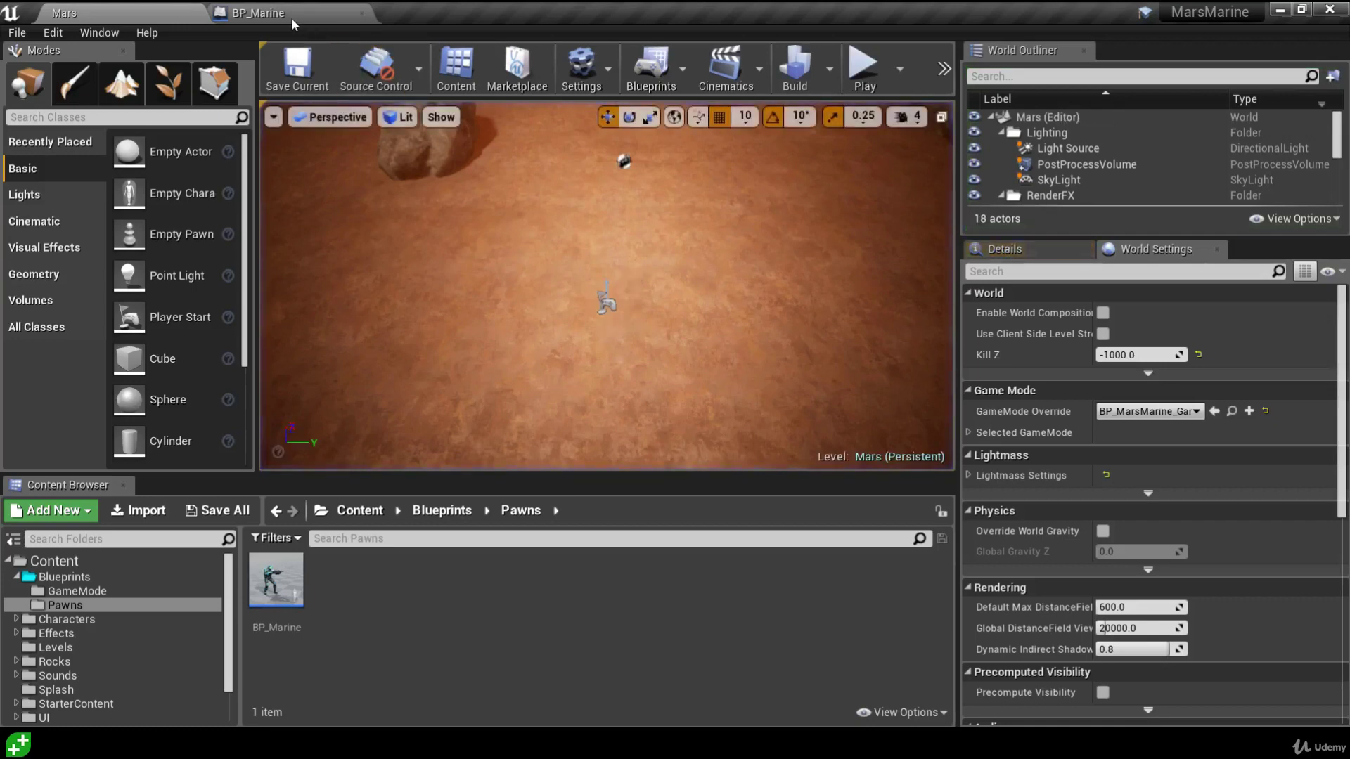
click(291, 17)
drag(386, 247, 601, 432)
click(601, 432)
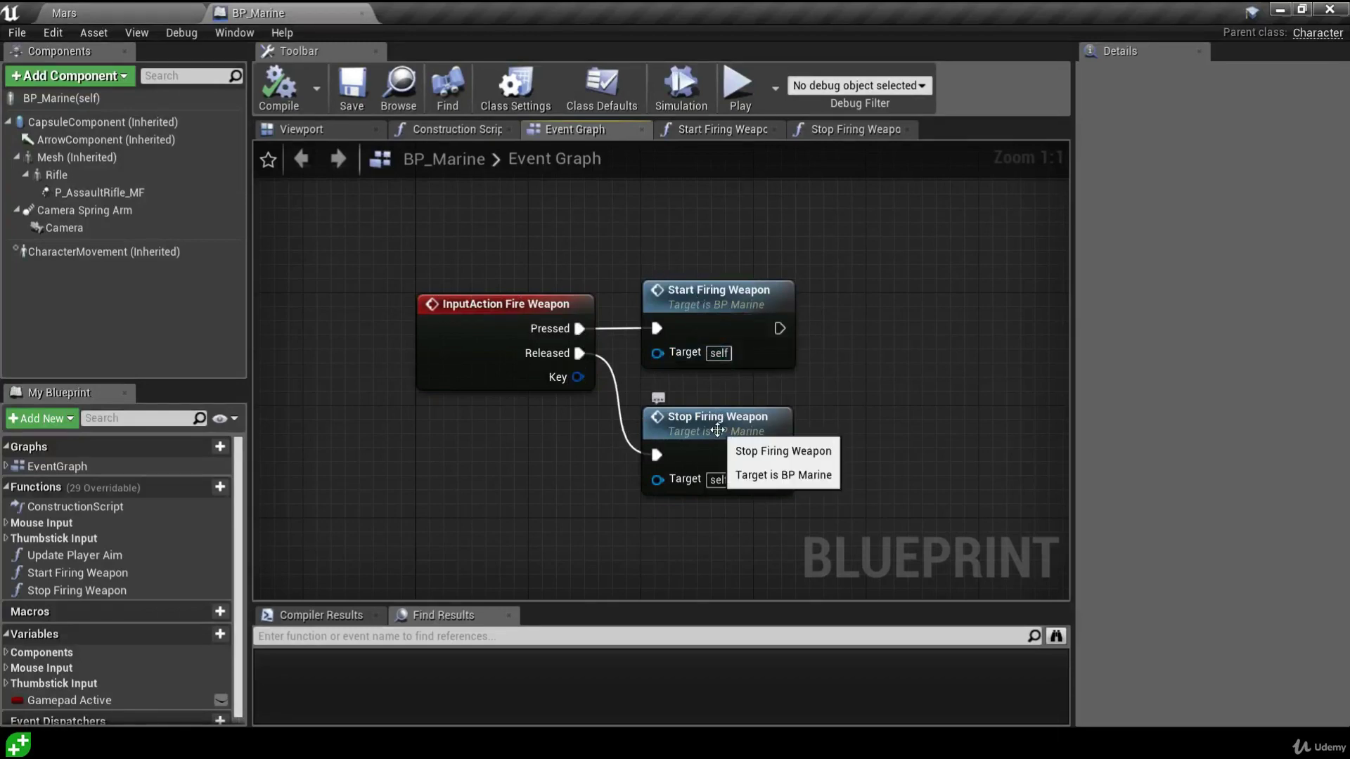
double_click(707, 309)
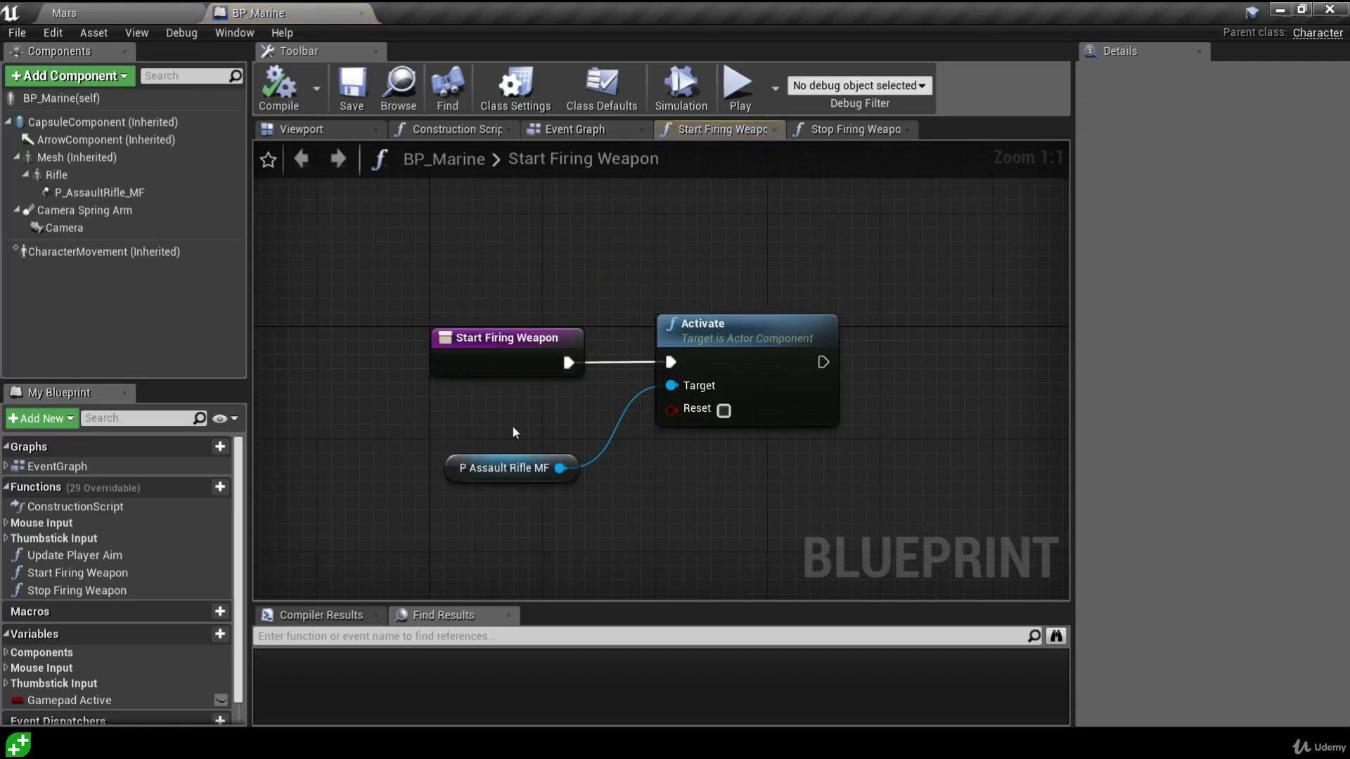
click(852, 129)
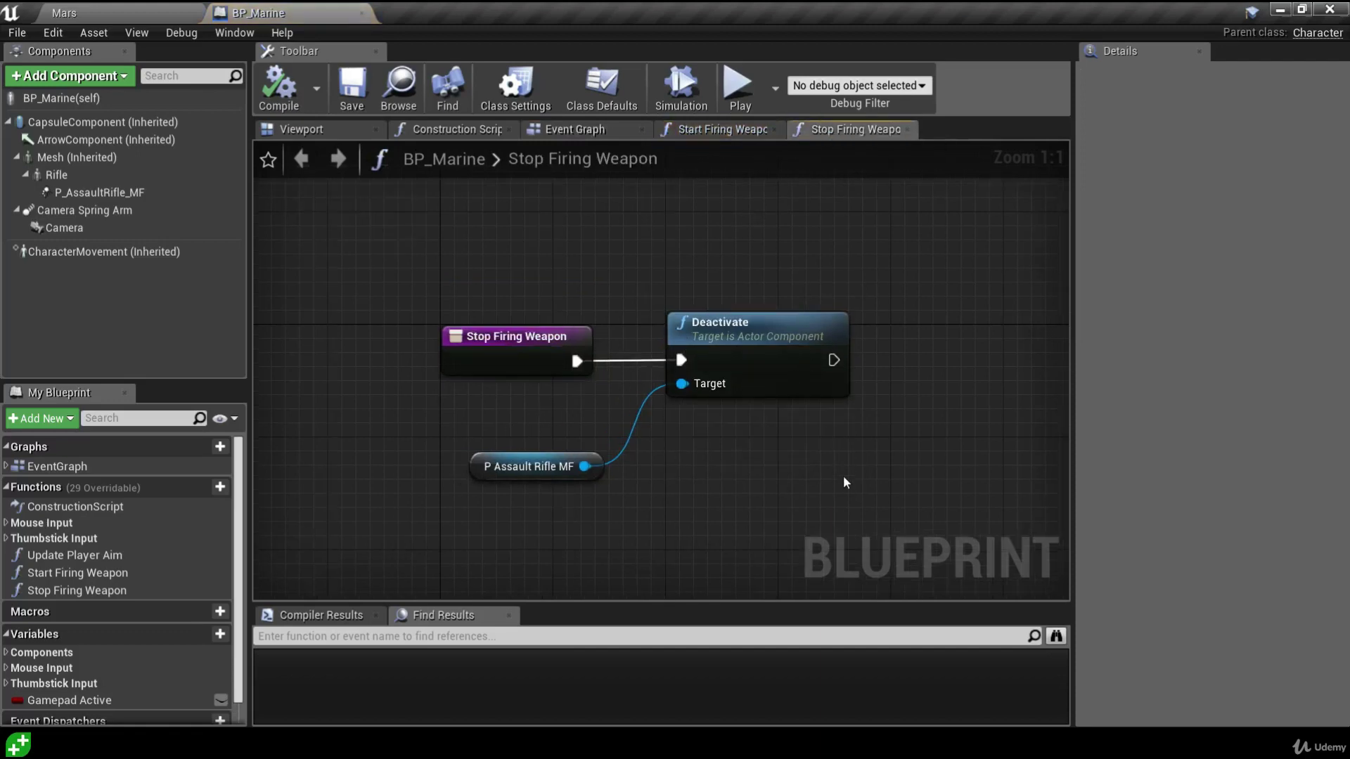
click(590, 131)
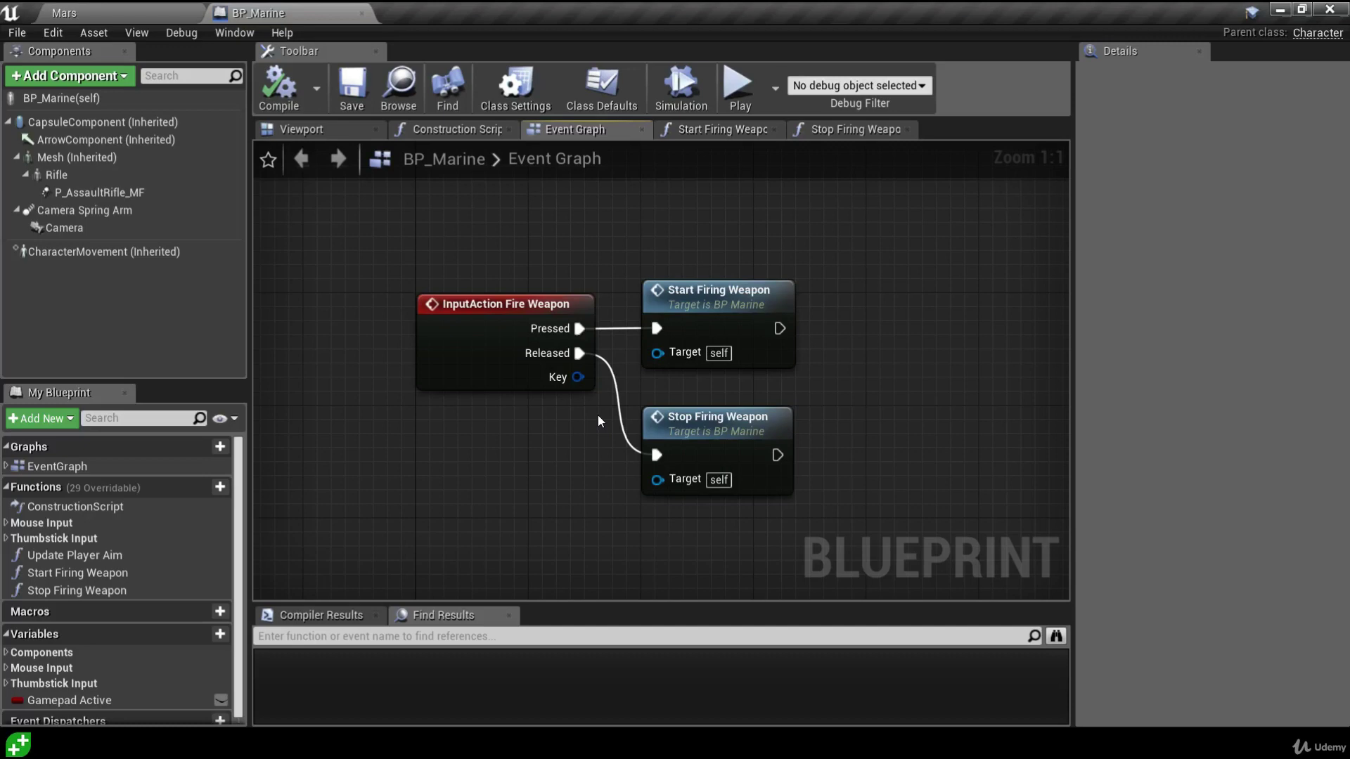
- Return to the Mars level and open the Sounds > Weapon_AssaultRifle > Stereo folder
click(140, 16)
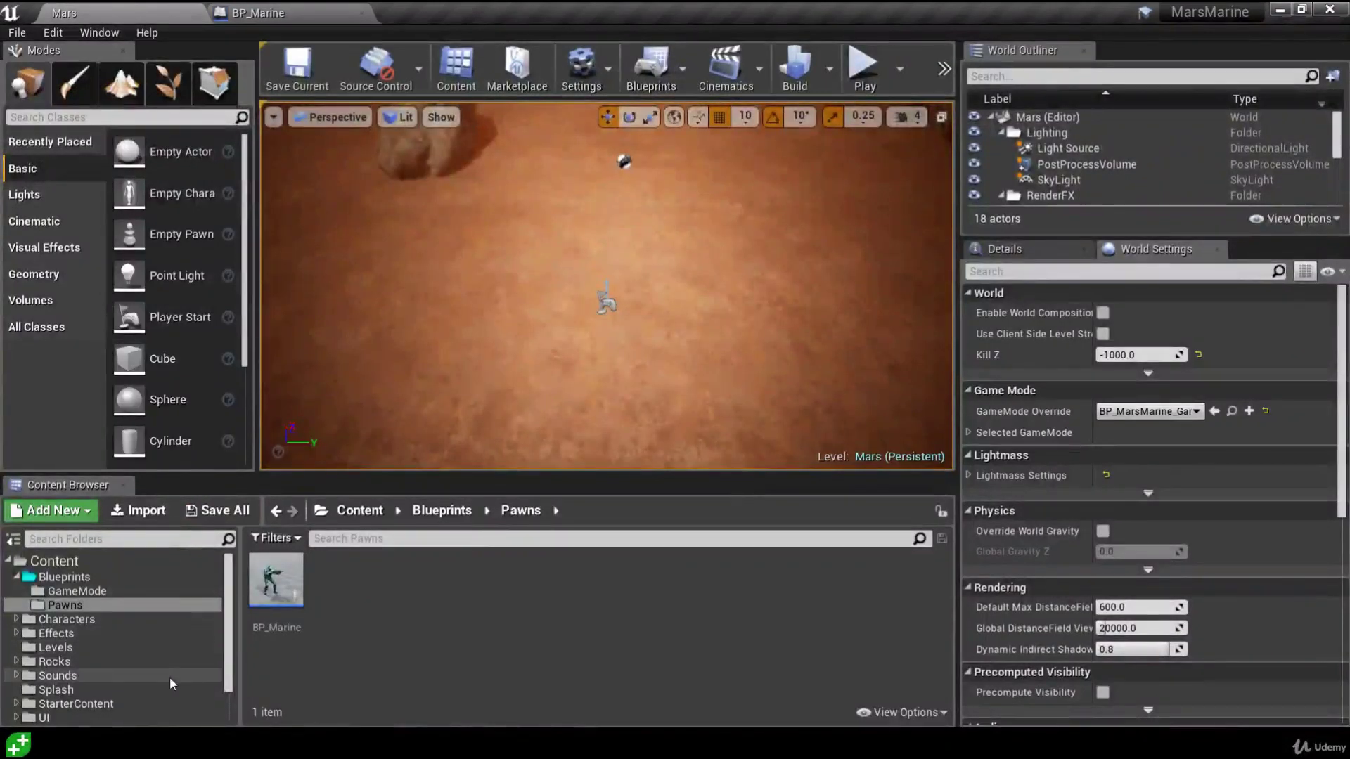
scroll(170, 676, down, 1)
click(90, 648)
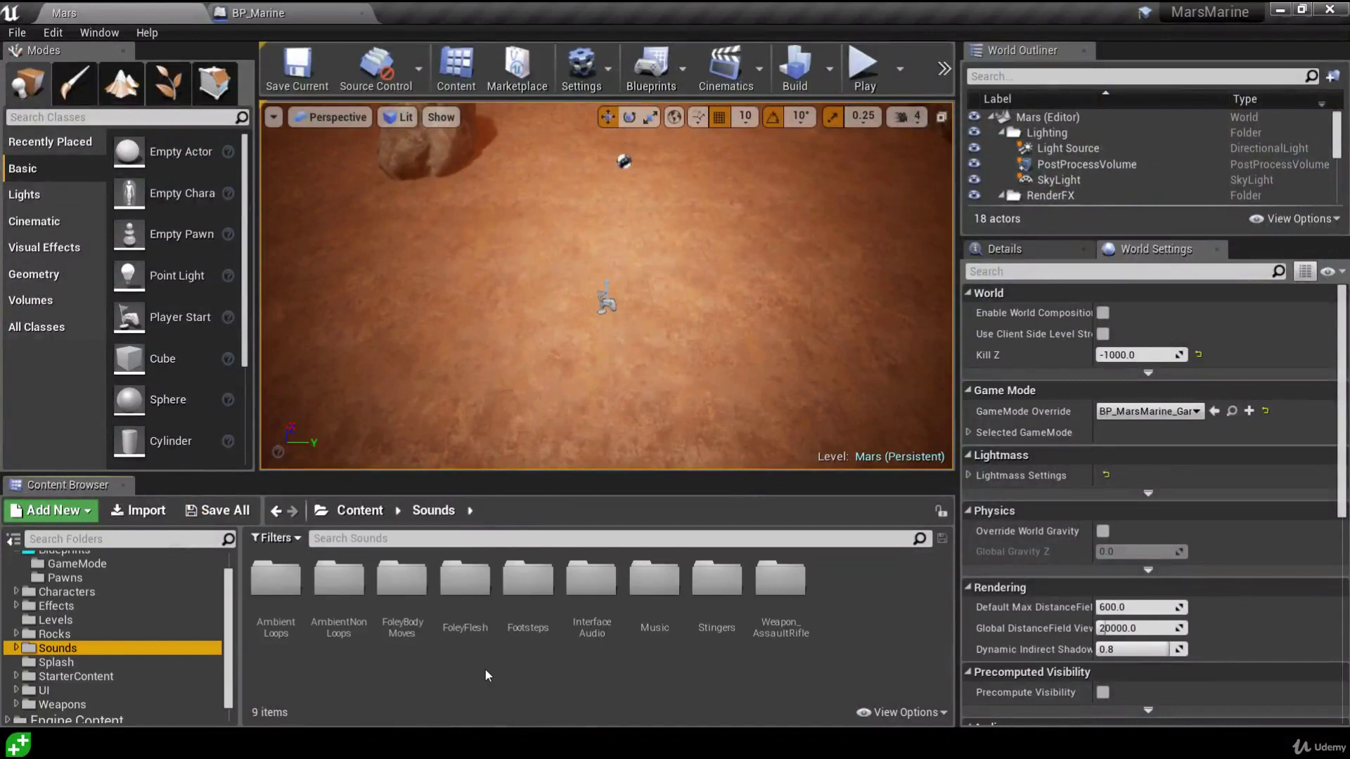
double_click(796, 635)
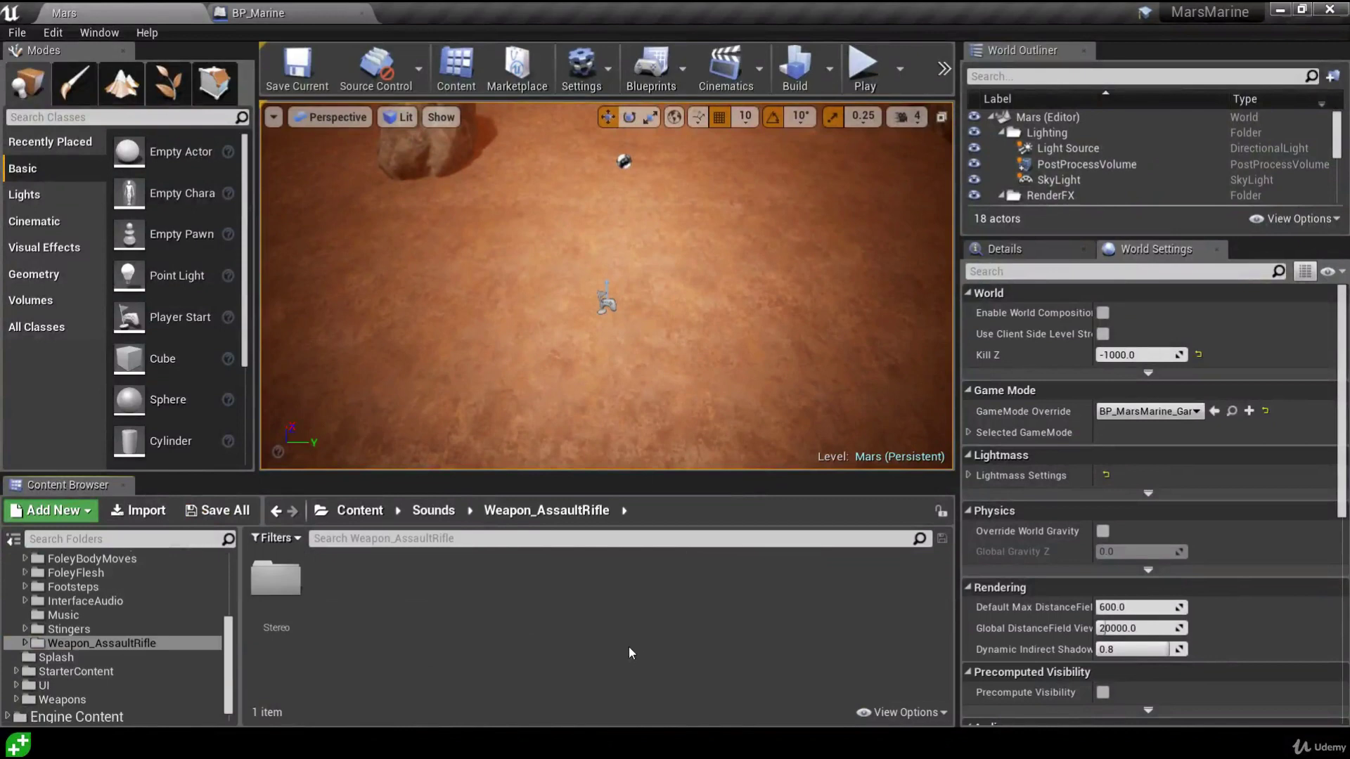
double_click(286, 612)
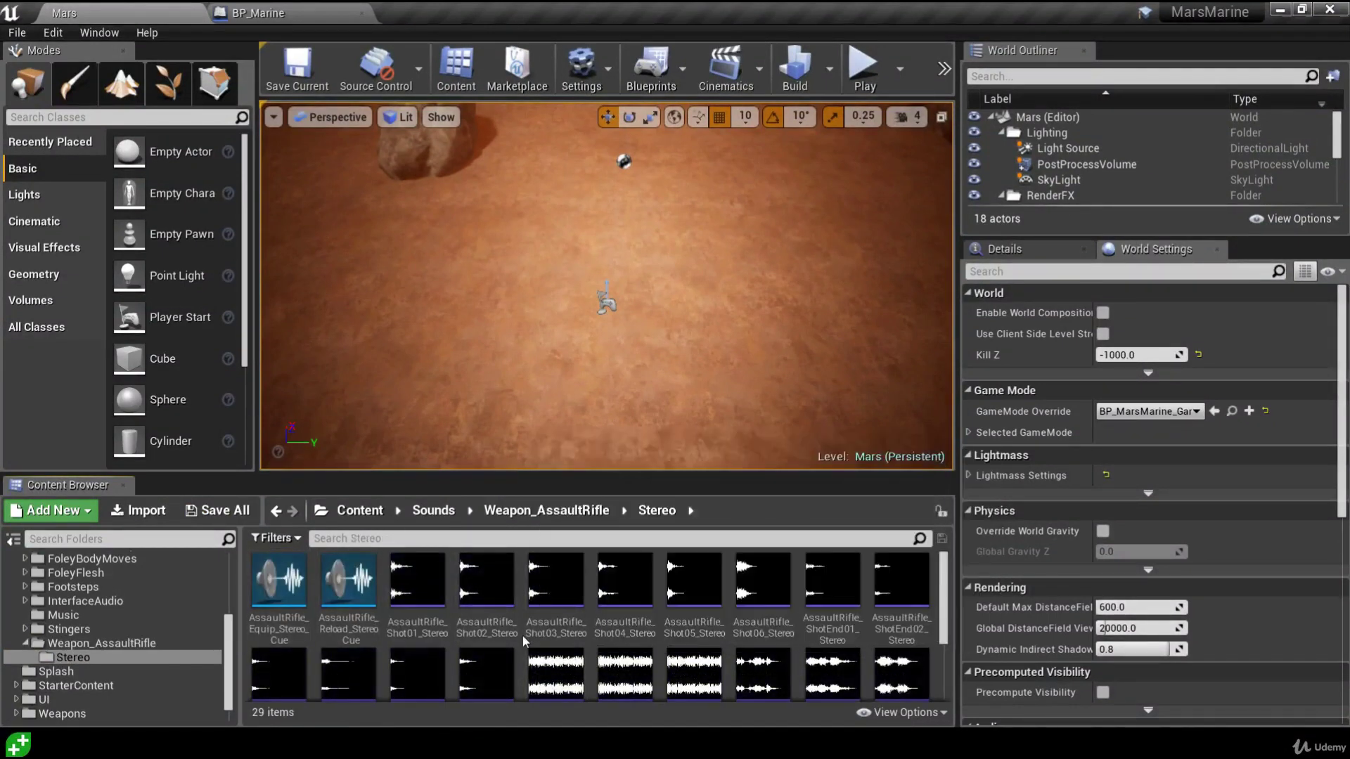
- Look through the assault rifle sound assets and preview the AssaultRifle_Shot02_Stereo sound wave
scroll(522, 635, down, 2)
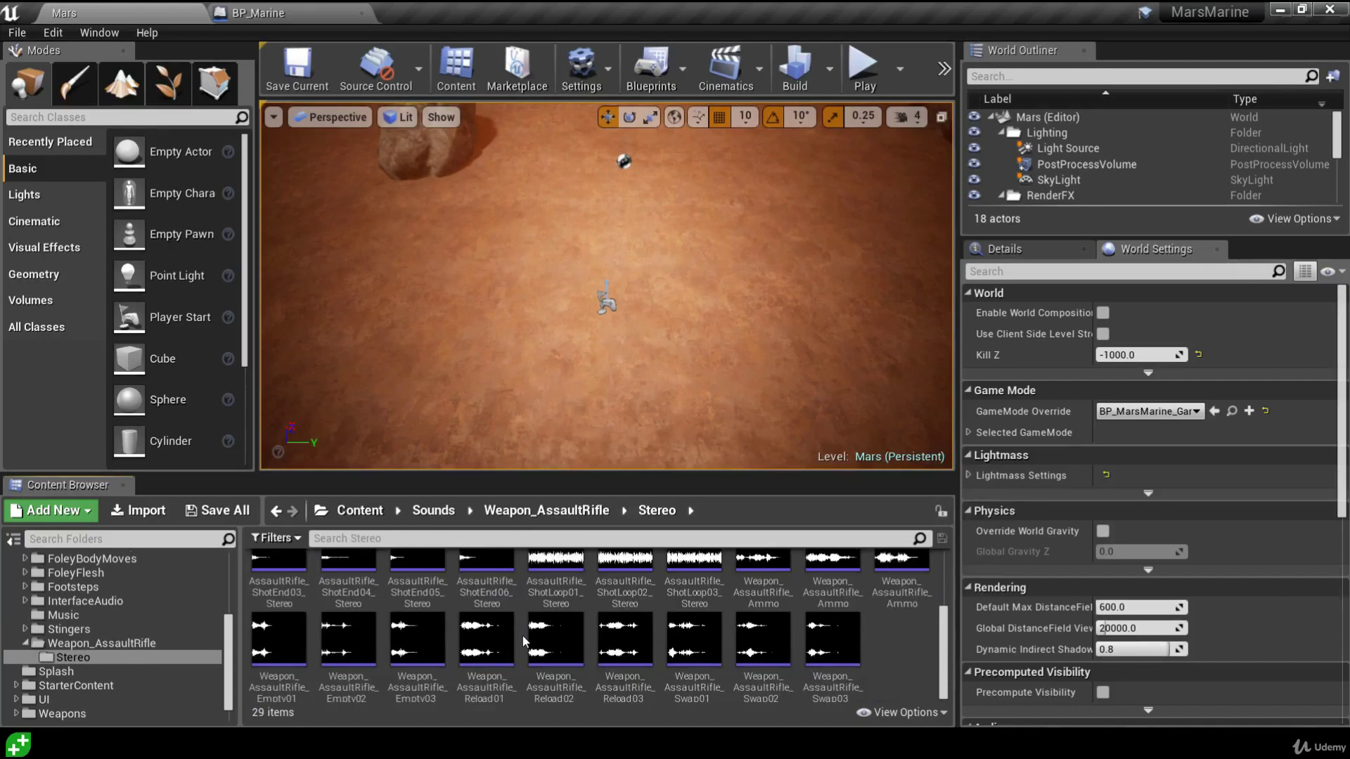
scroll(521, 635, up, 1)
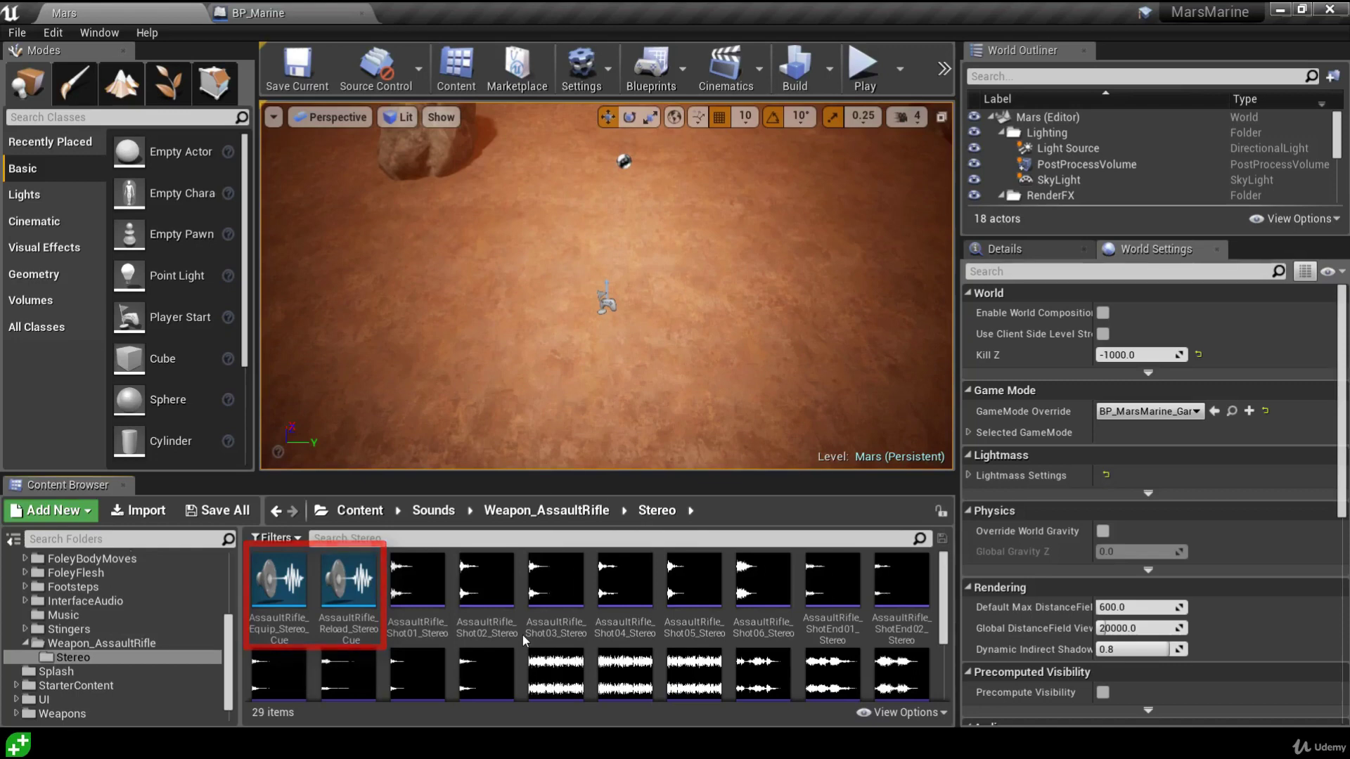
scroll(522, 634, down, 2)
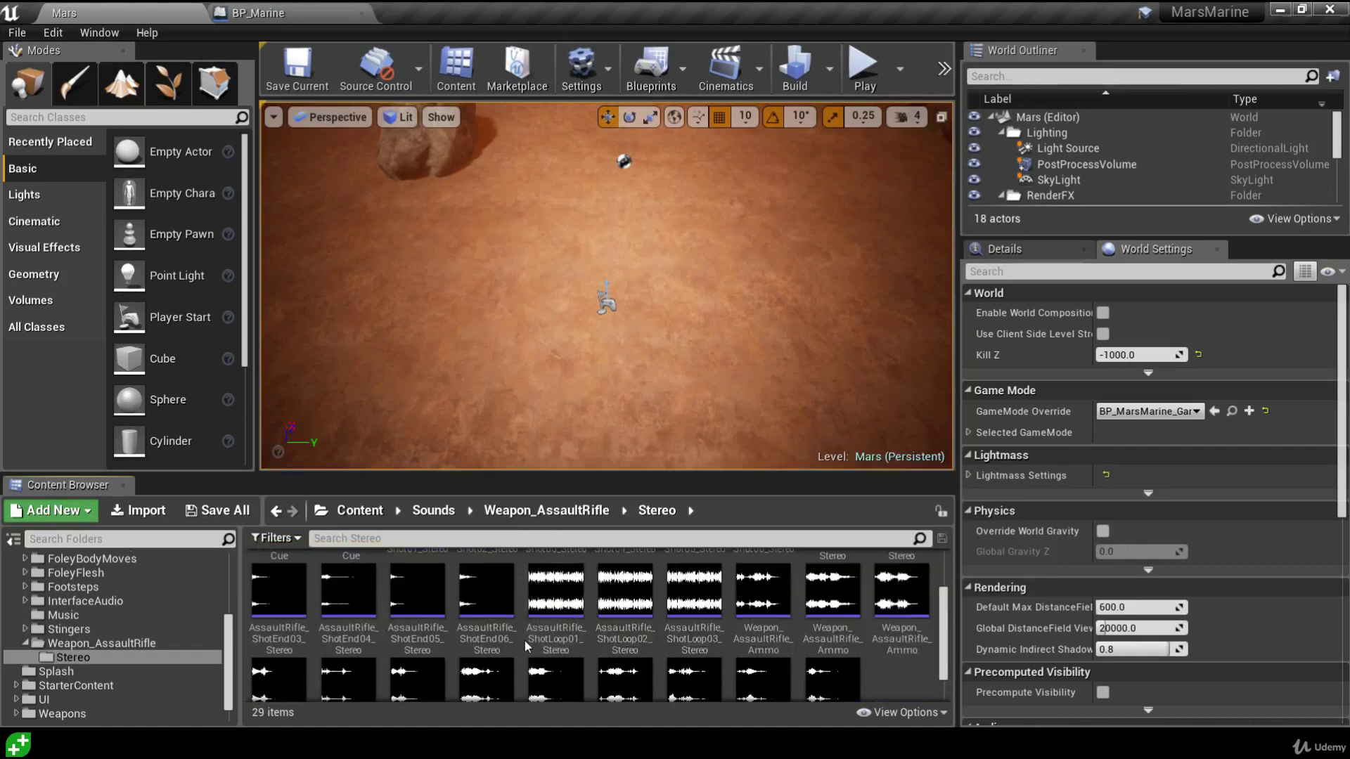
scroll(520, 640, up, 2)
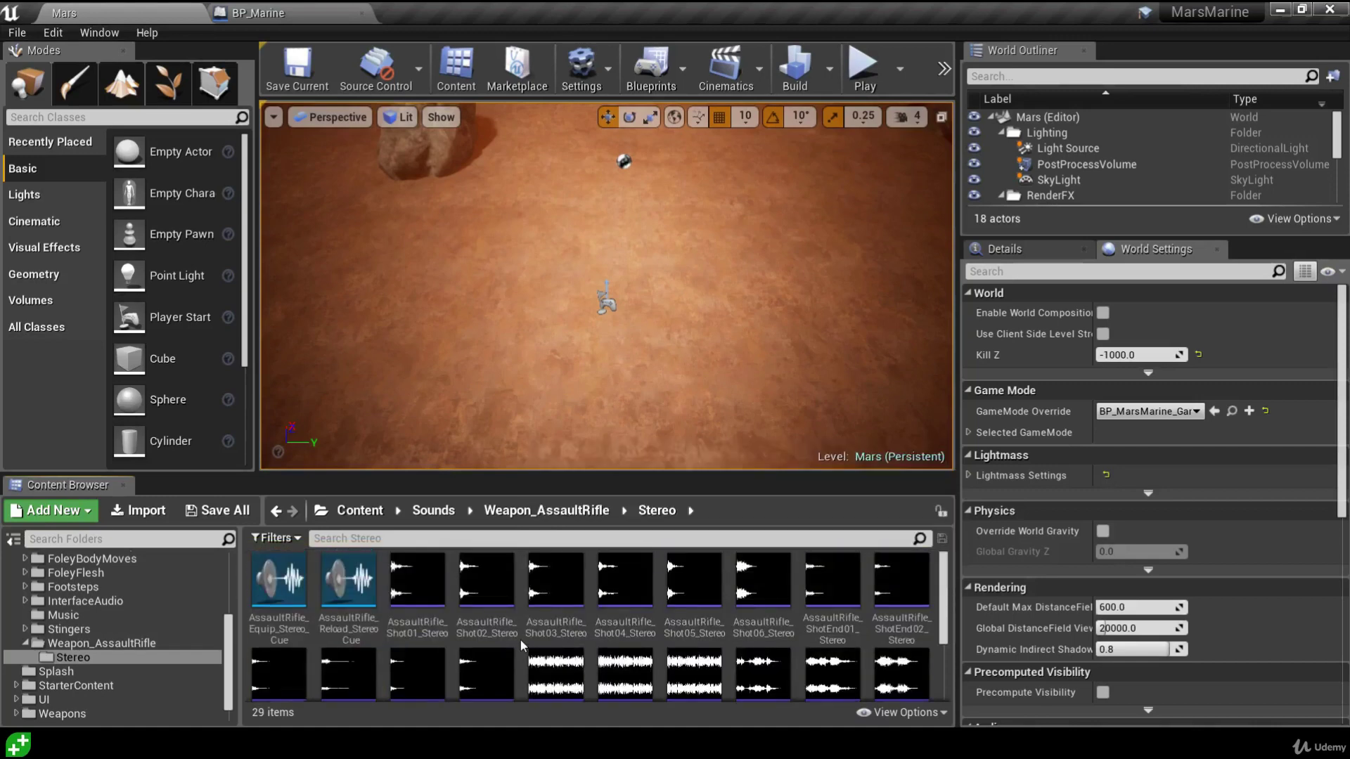
mouse_move(491, 603)
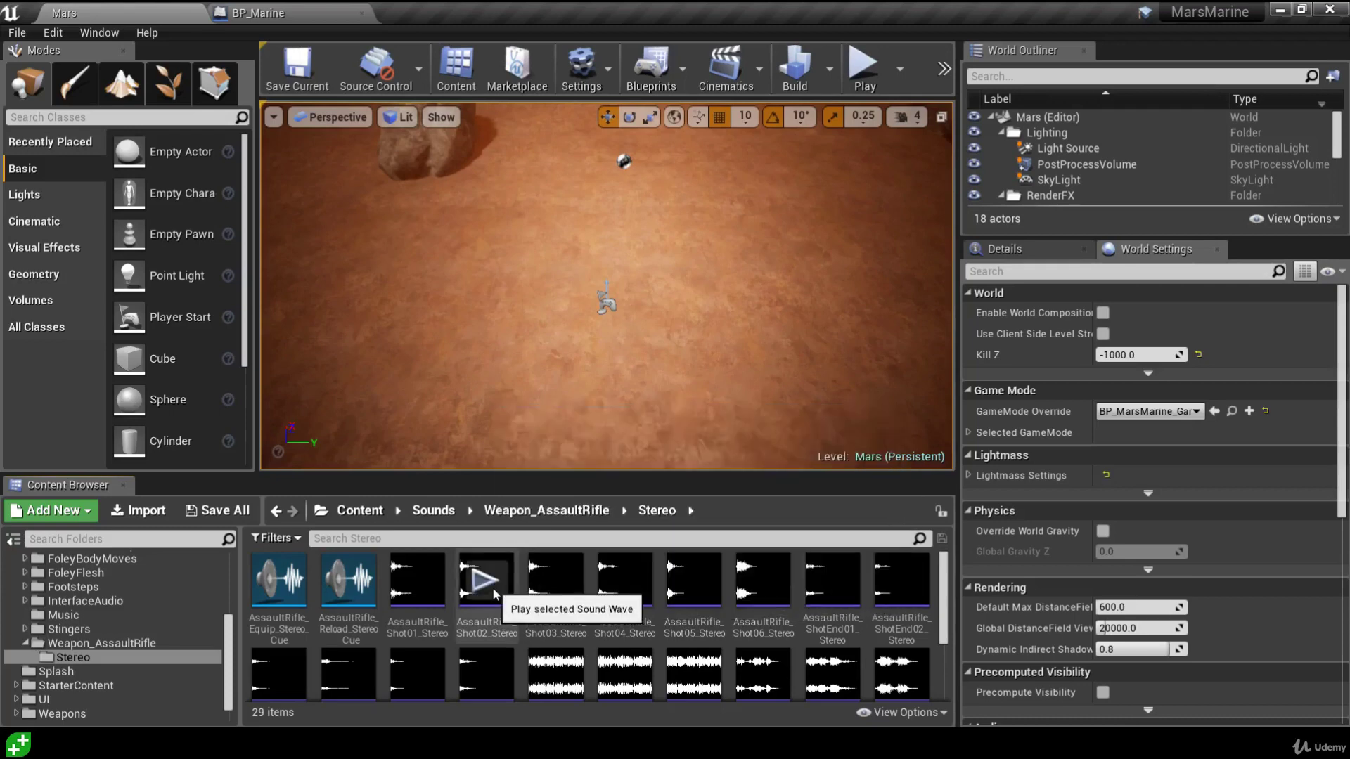
click(493, 594)
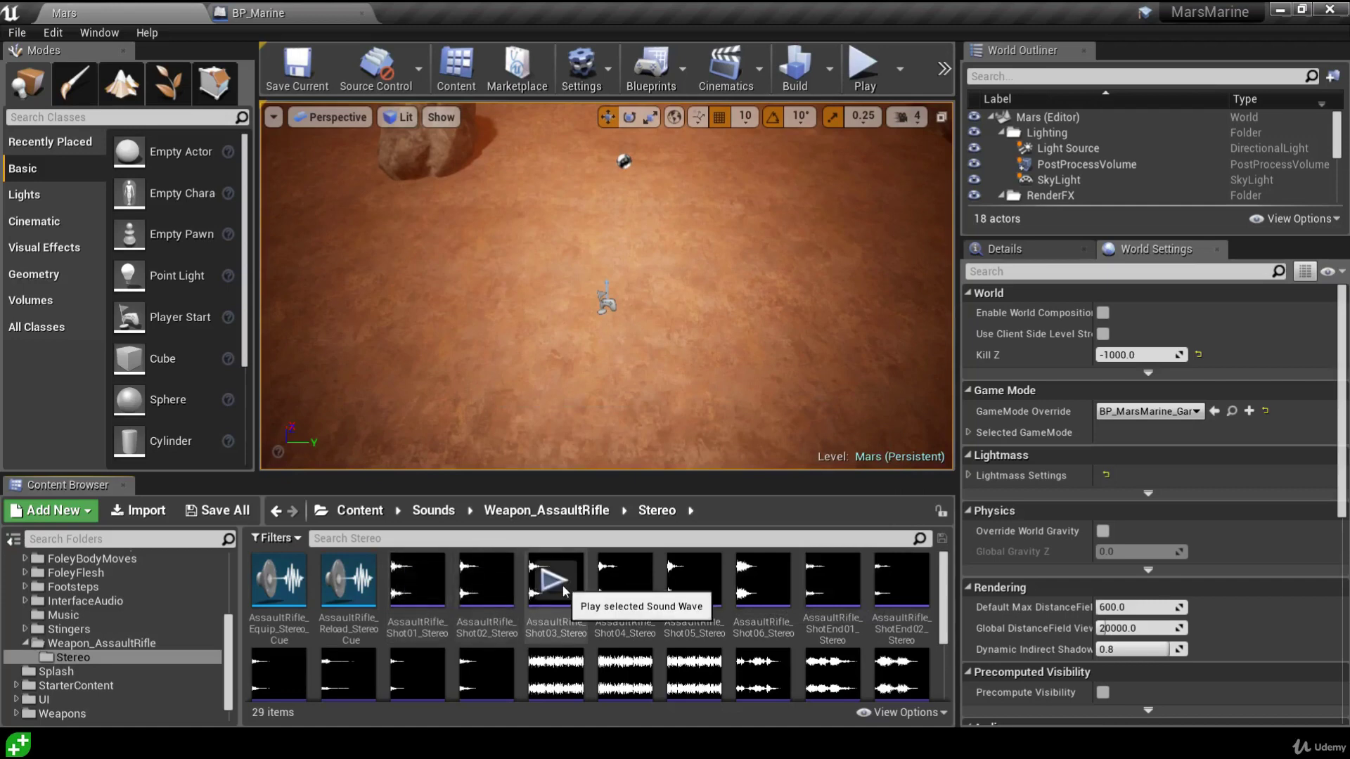
- Create a Sound Cue named RifleFireLoop_Cue in the Stereo folder
scroll(562, 587, down, 1)
scroll(560, 584, down, 2)
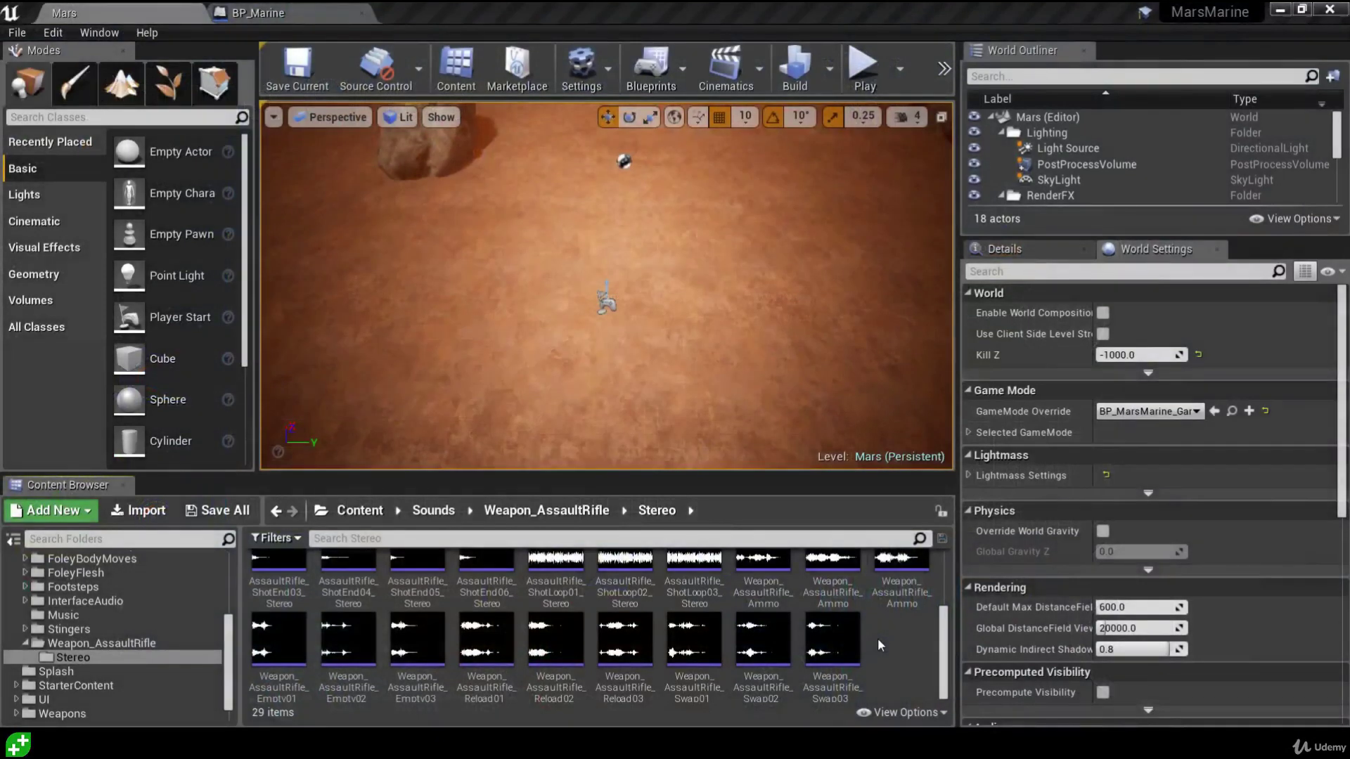
right_click(878, 637)
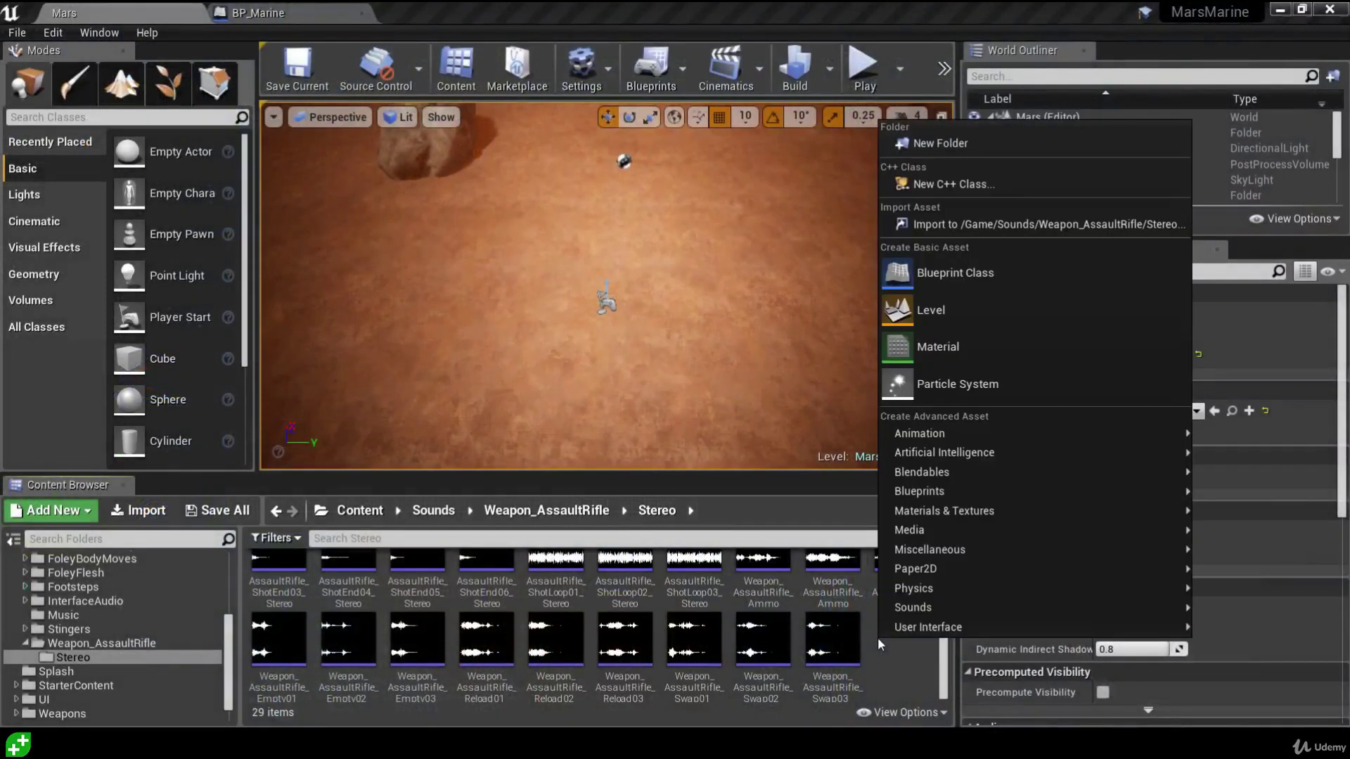
mouse_move(914, 609)
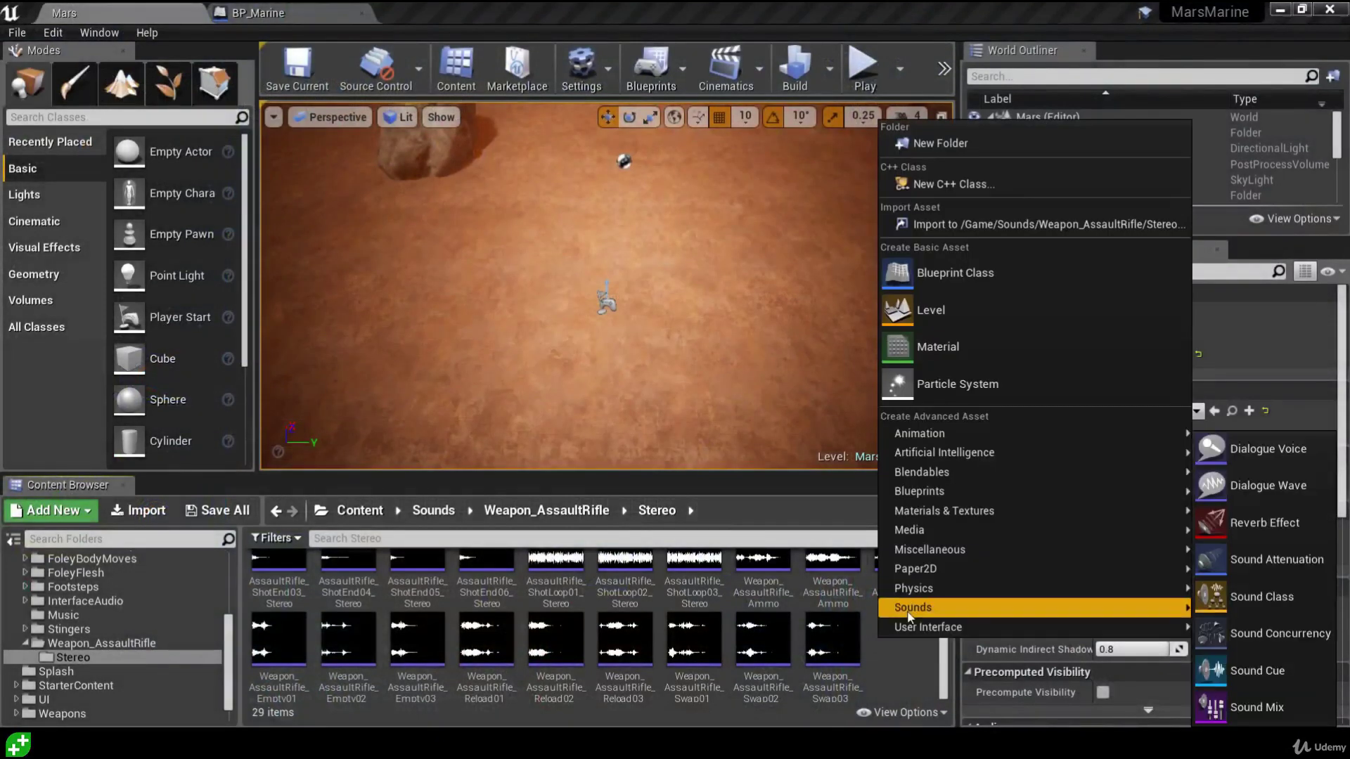
click(1240, 668)
text(RifleFireLoop_Cue)
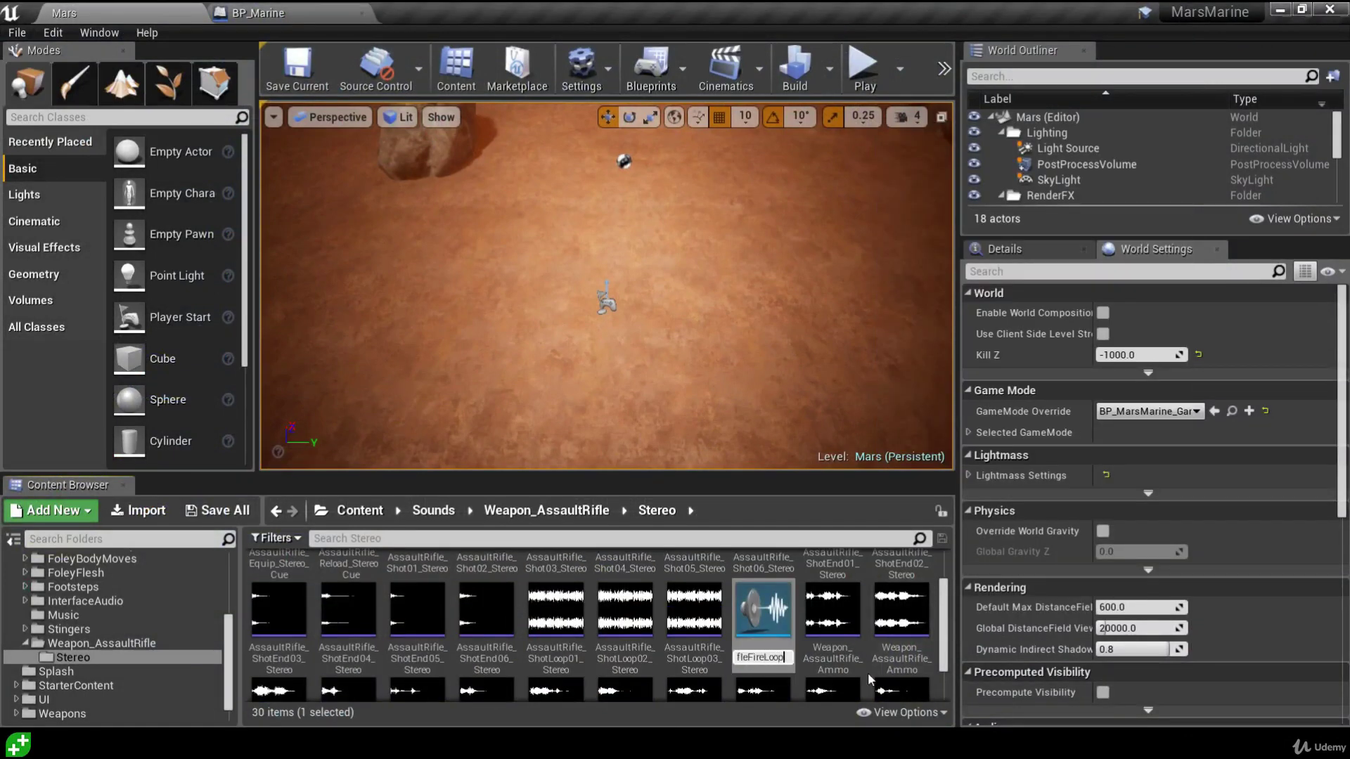
key(Return)
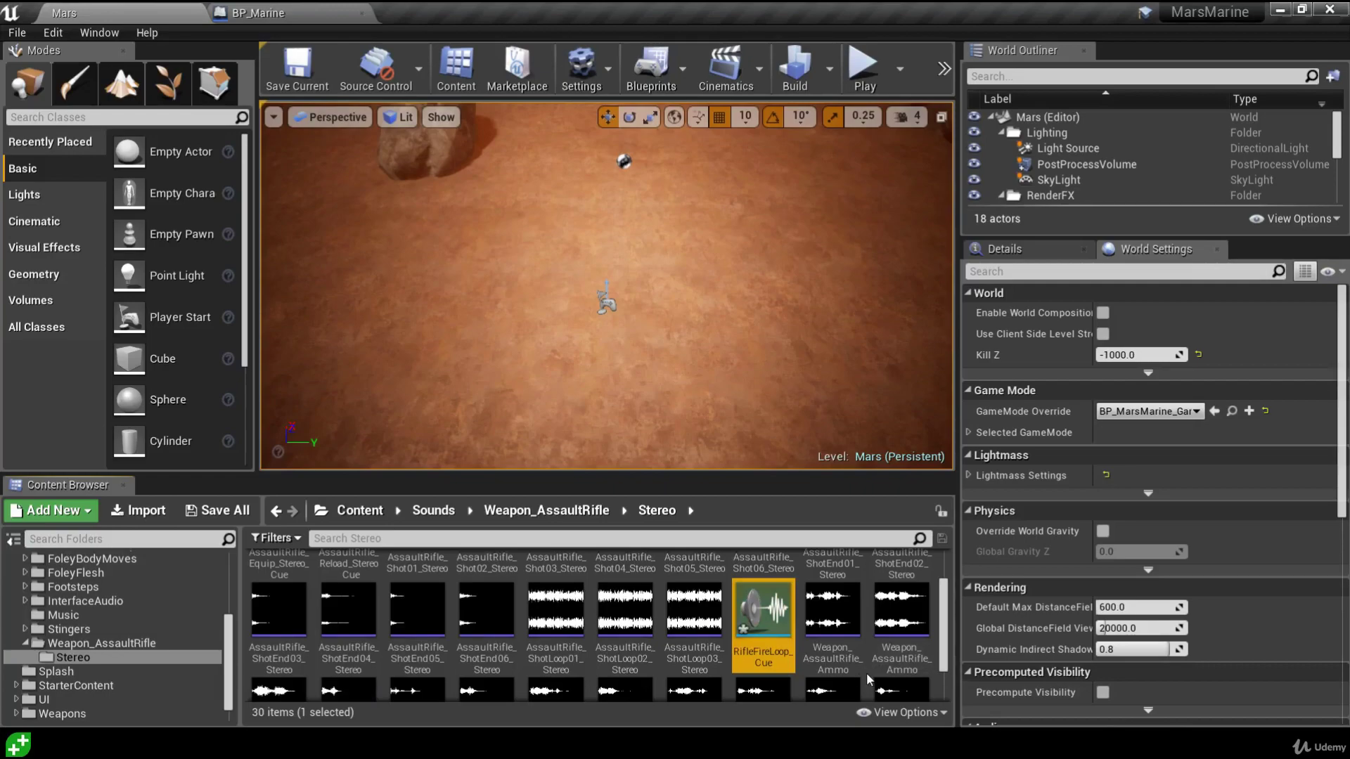
- Open RifleFireLoop_Cue and add AssaultRifle_ShotLoop01_Stereo, ShotLoop02_Stereo and ShotLoop03_Stereo to its graph as wave players before the Output node
double_click(770, 650)
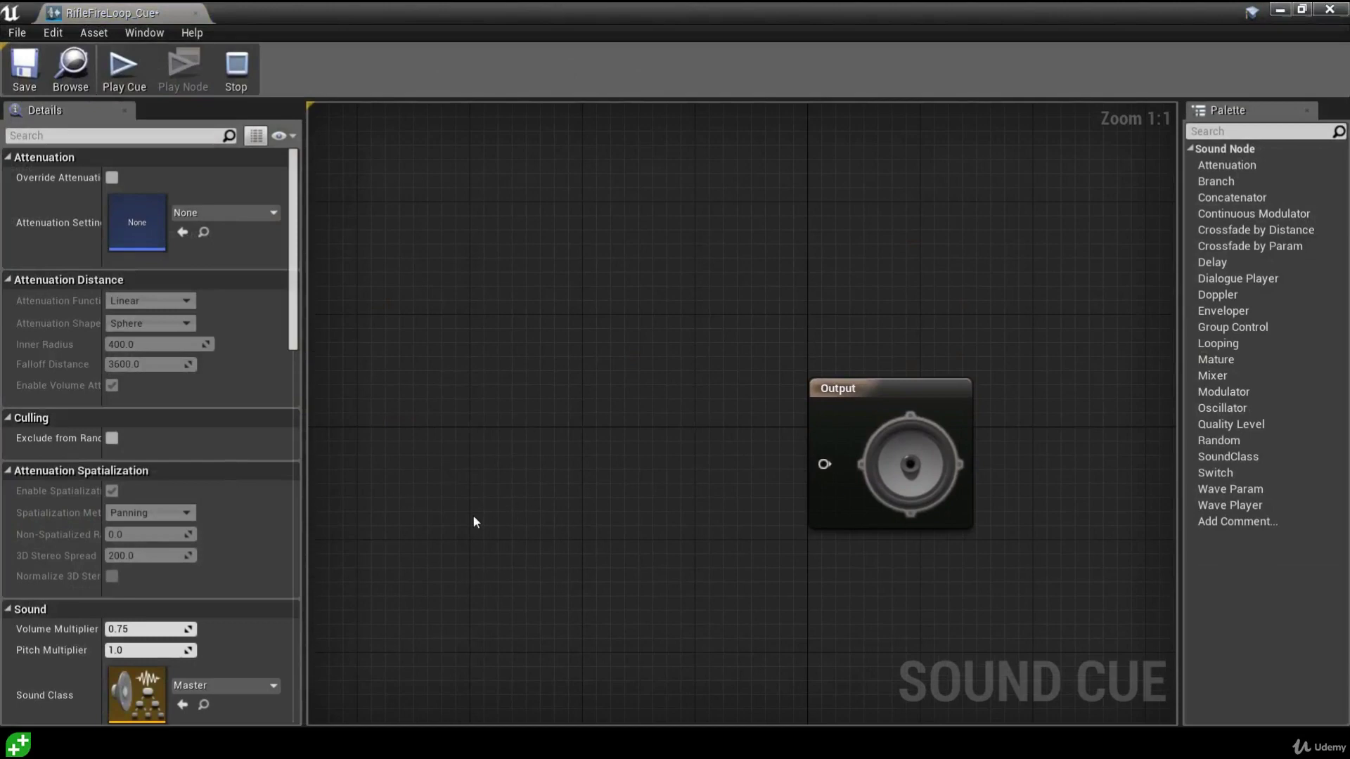
drag(360, 15, 821, 225)
drag(578, 197, 391, 114)
click(555, 611)
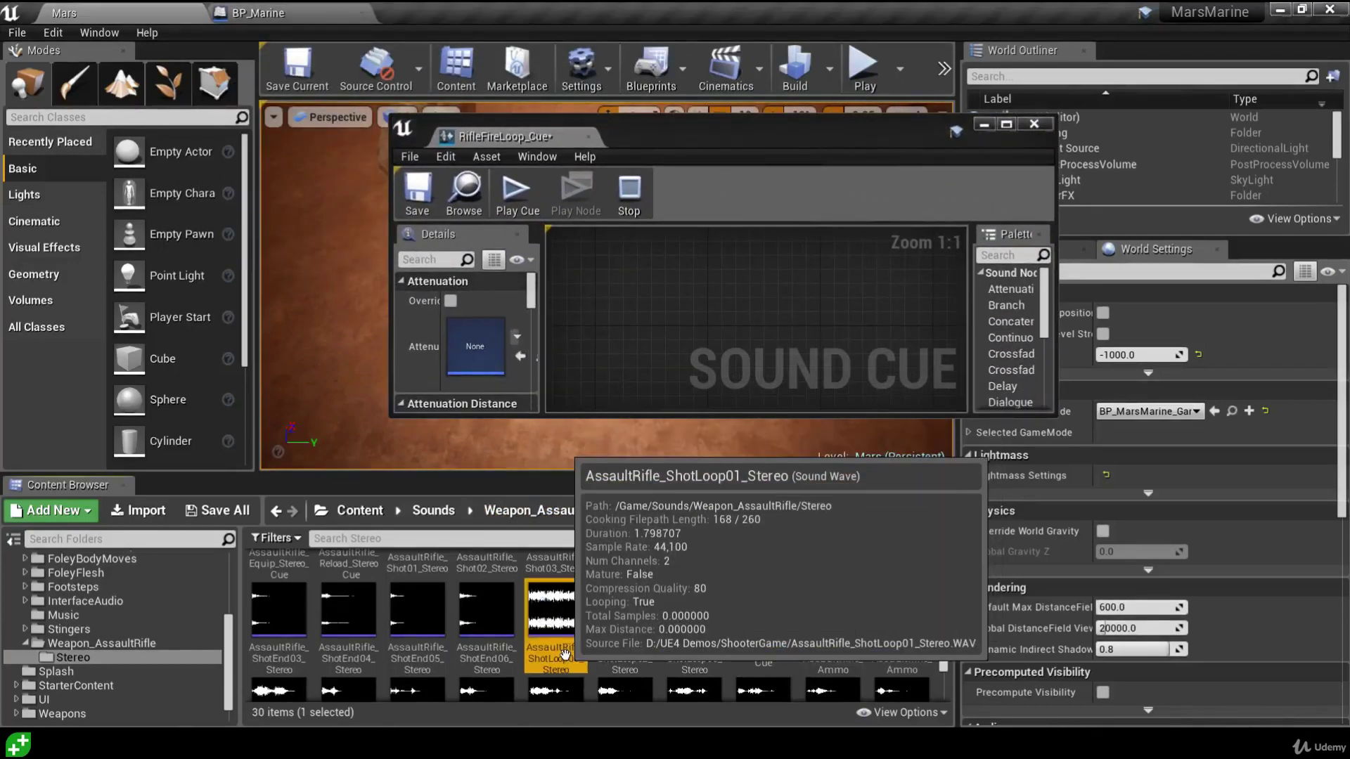
ctrl+click(620, 657)
ctrl+click(692, 618)
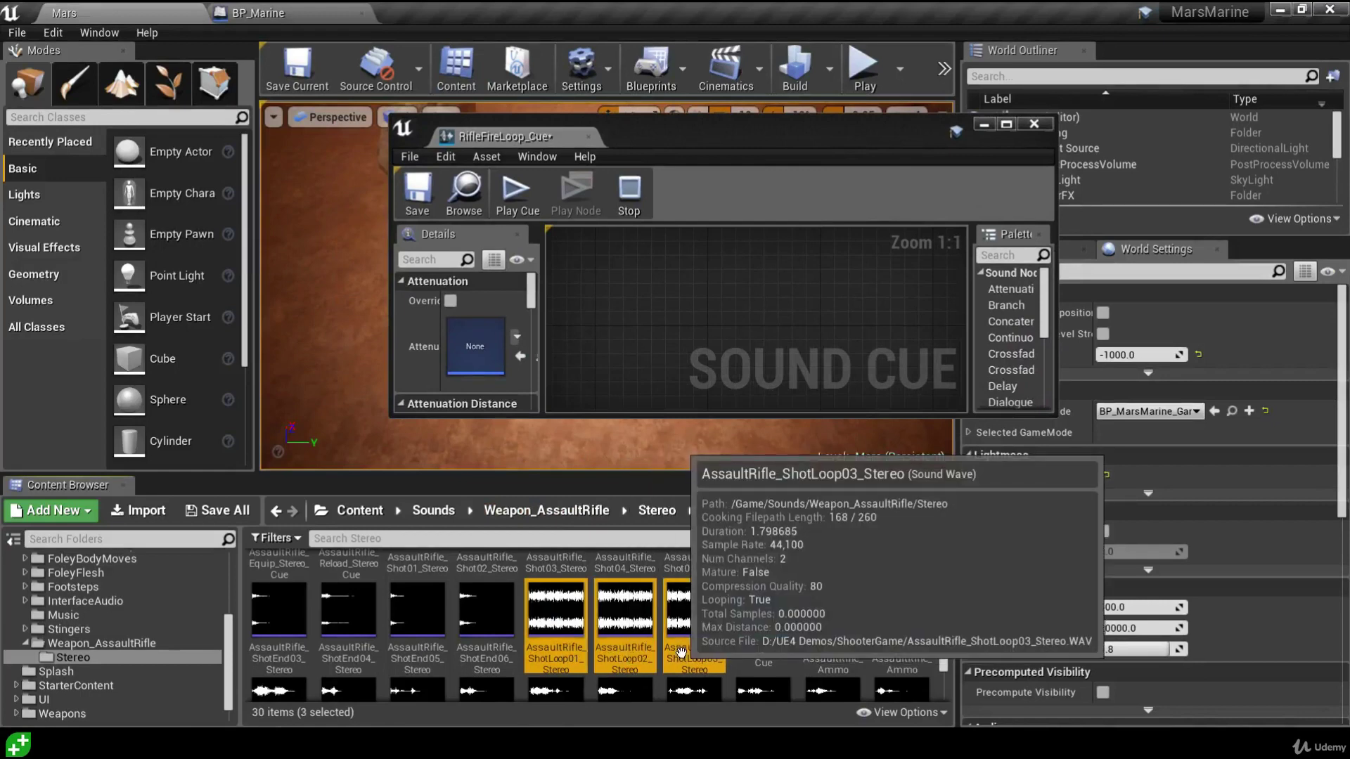
drag(555, 657, 650, 337)
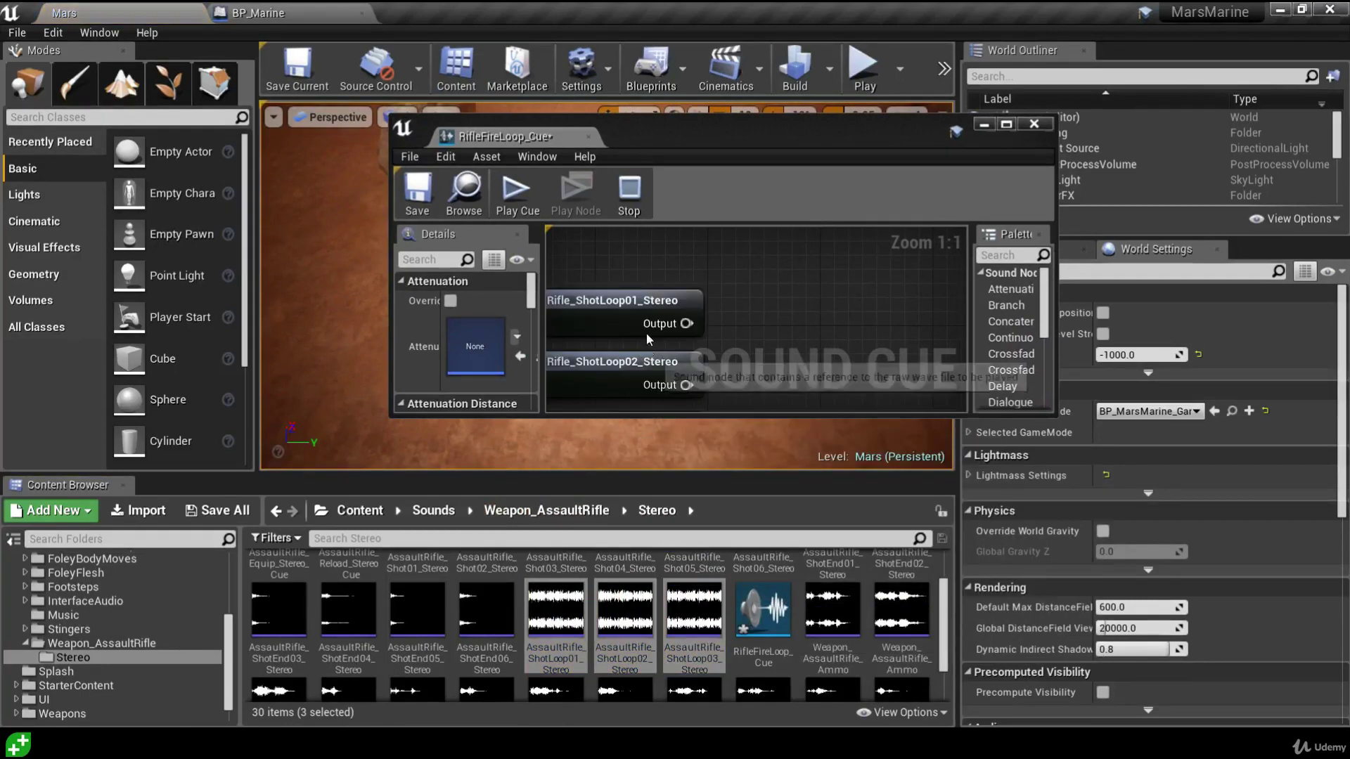
double_click(684, 126)
right_drag(568, 183, 655, 133)
drag(656, 134, 484, 524)
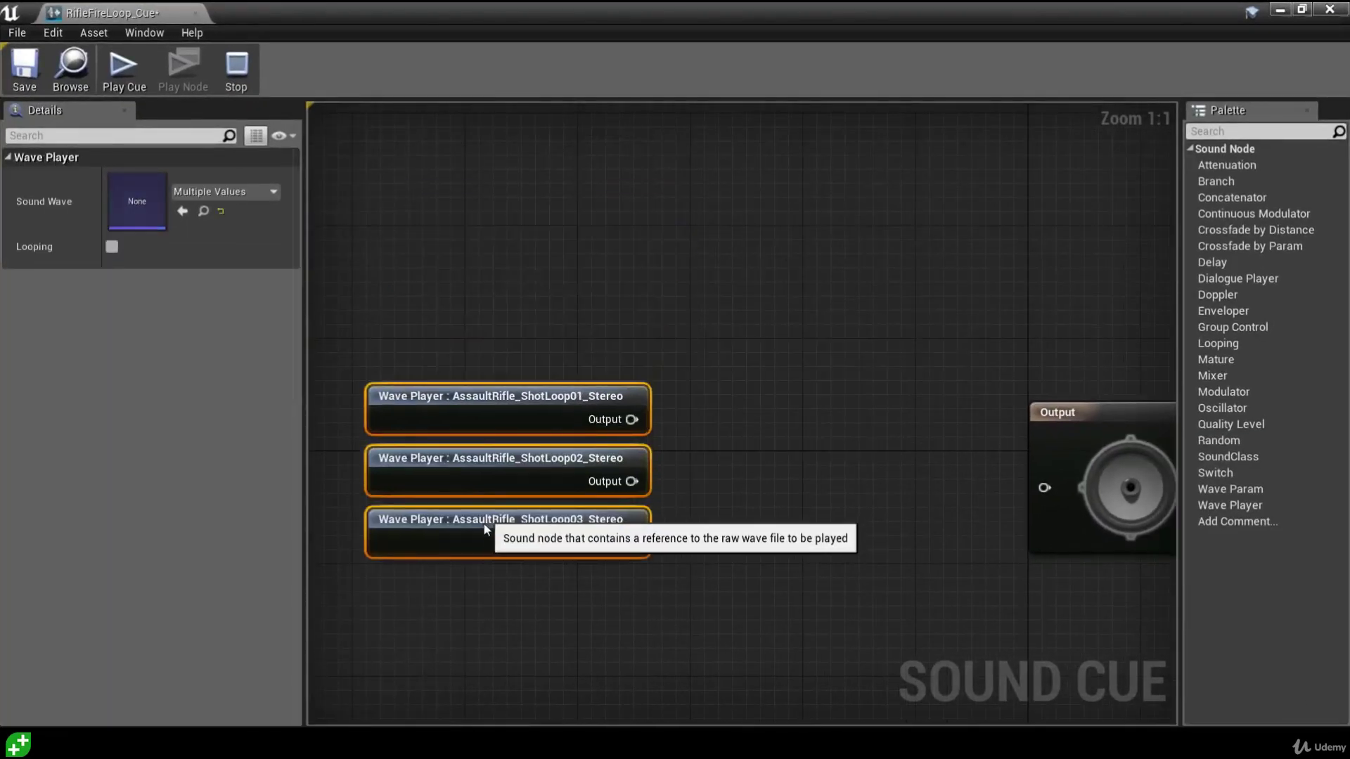
- Connect the ShotLoop01 wave player to the Output node and preview the cue's playback
click(665, 428)
drag(632, 419, 1043, 487)
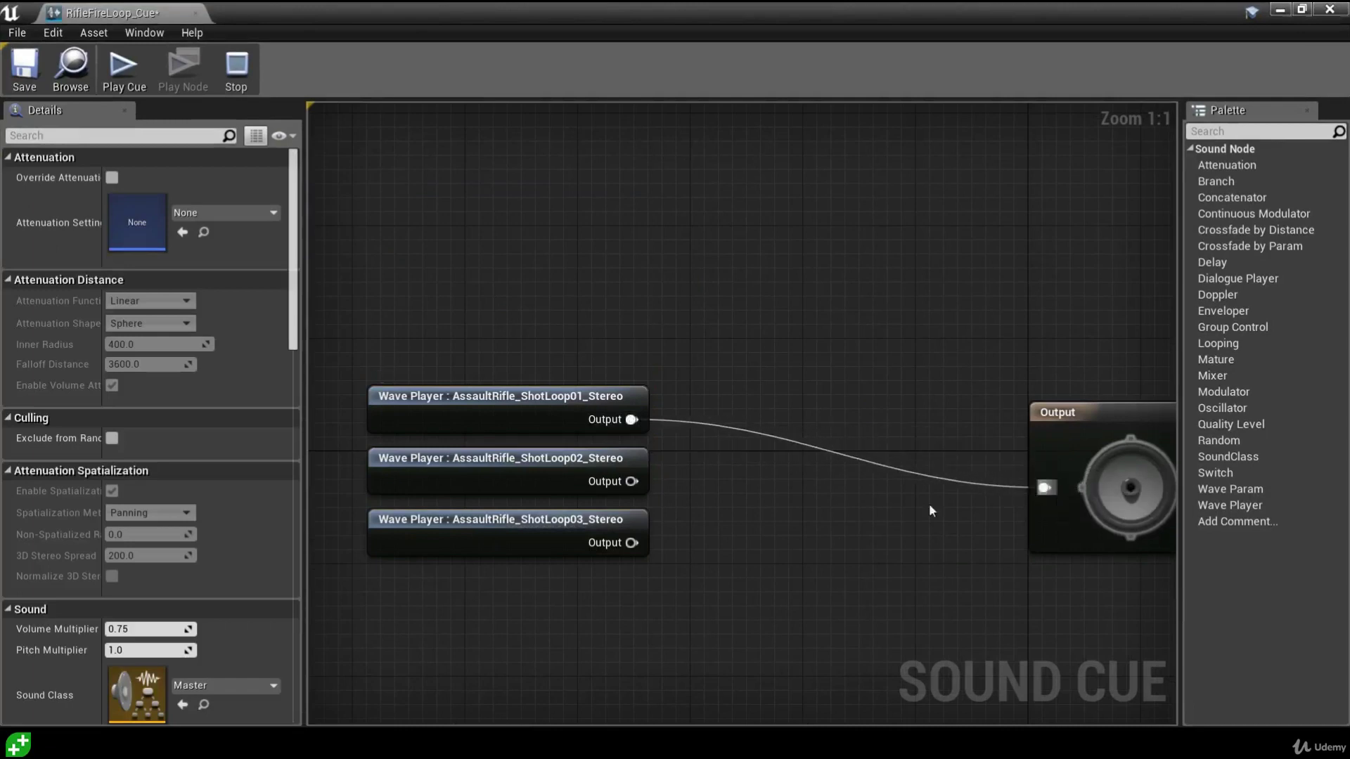
right_drag(930, 503, 862, 518)
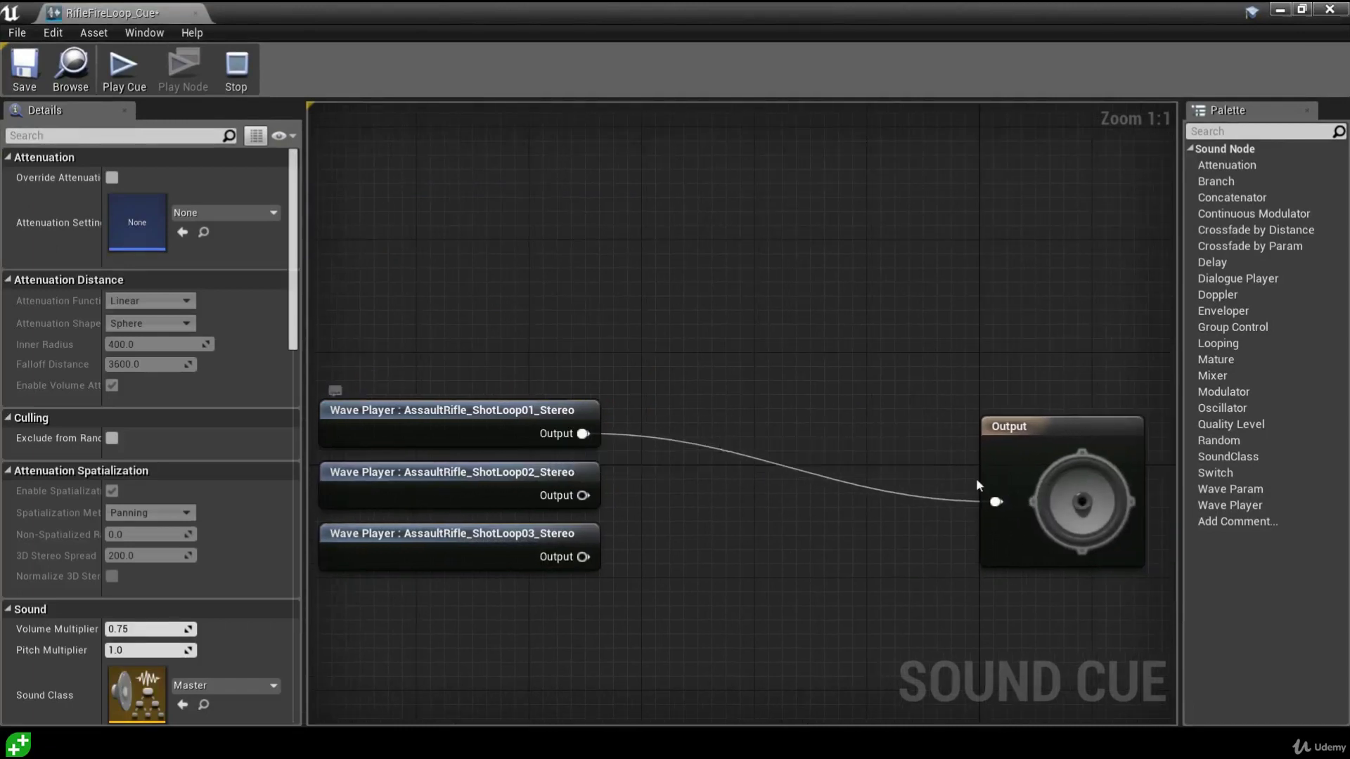
click(112, 84)
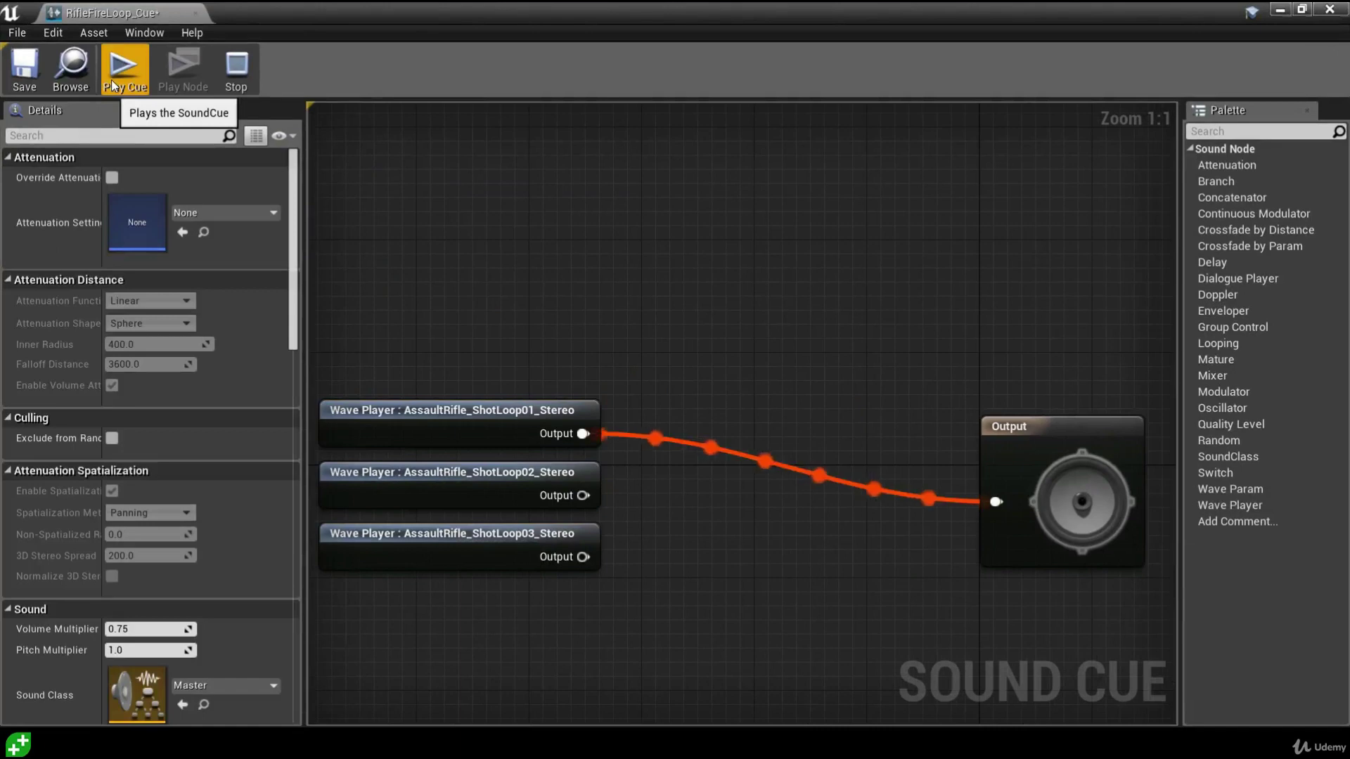
click(236, 70)
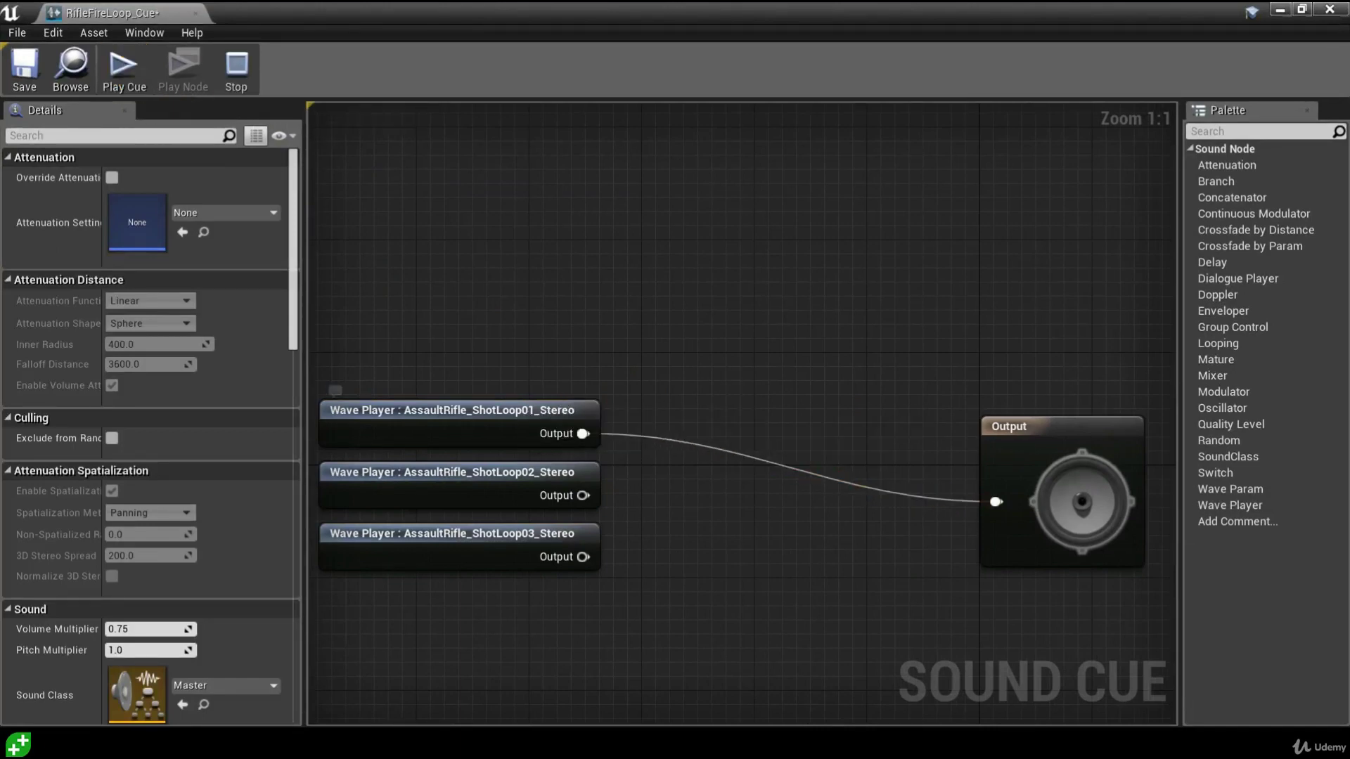
- Disconnect the Output node and add a Random node fed by all three ShotLoop wave players
right_drag(535, 351, 582, 289)
drag(539, 267, 657, 524)
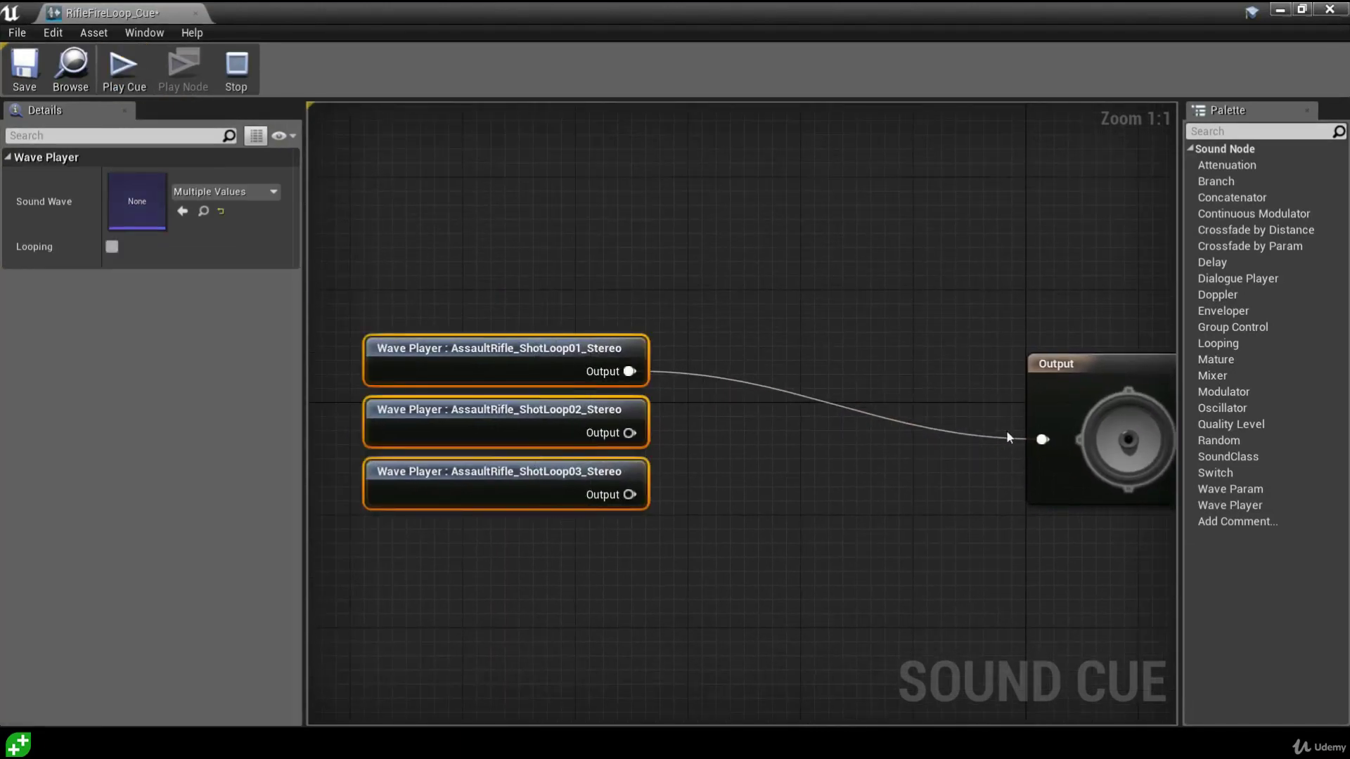
alt+click(1043, 440)
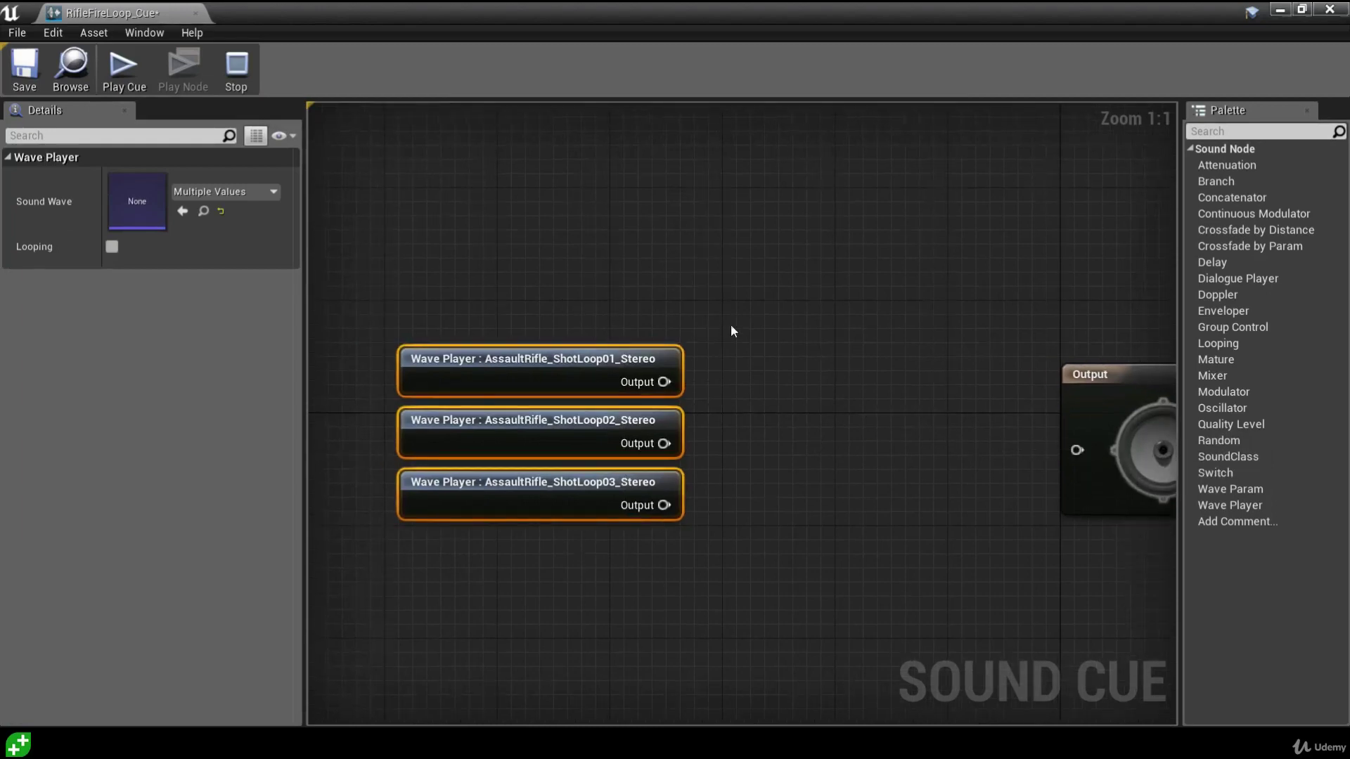
right_click(752, 365)
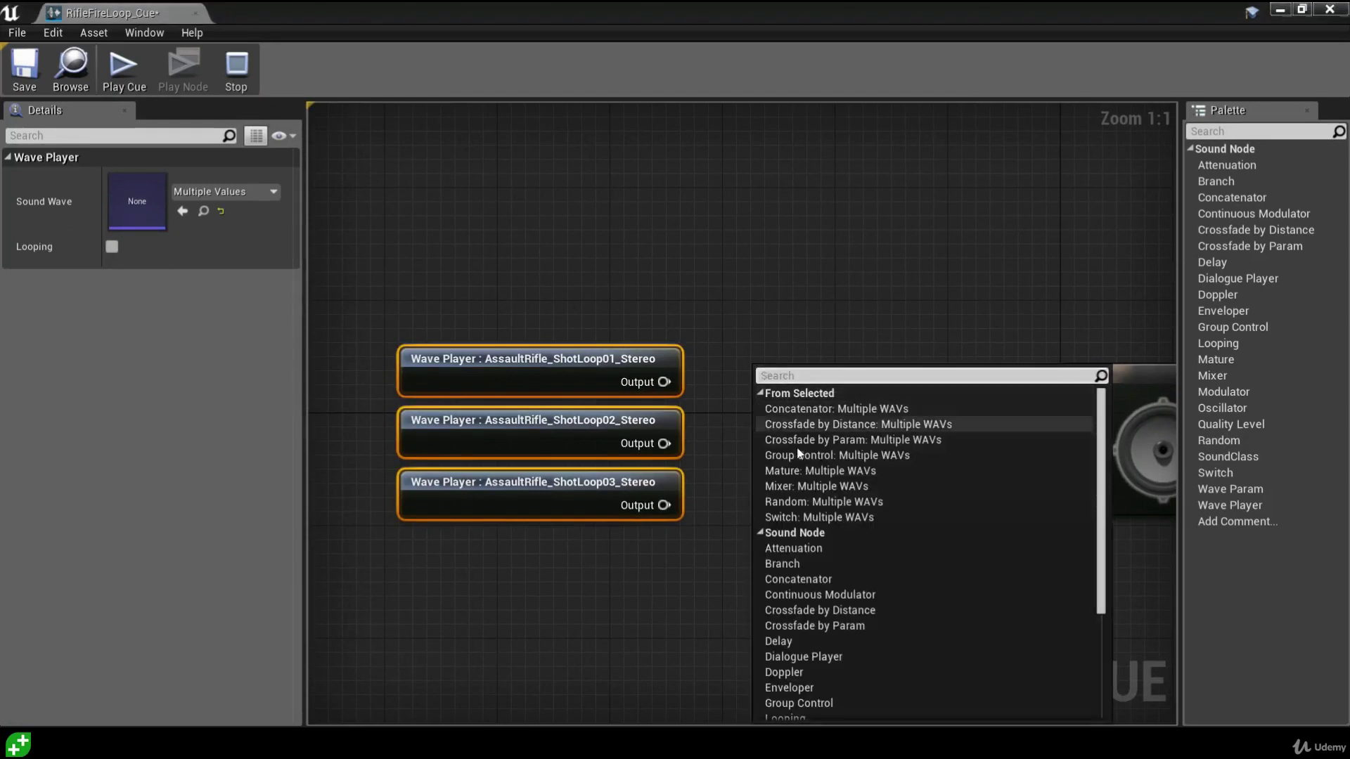
scroll(805, 501, down, 3)
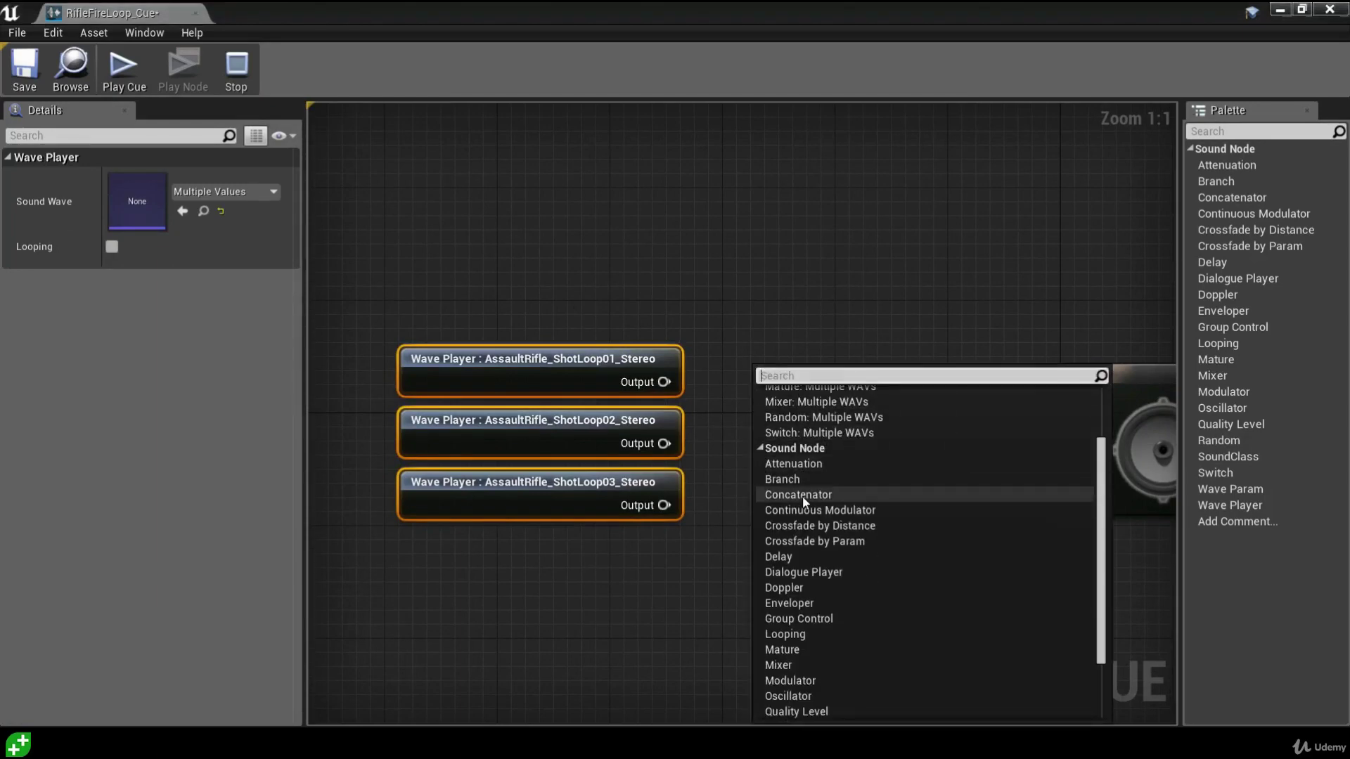
scroll(803, 496, down, 3)
click(813, 637)
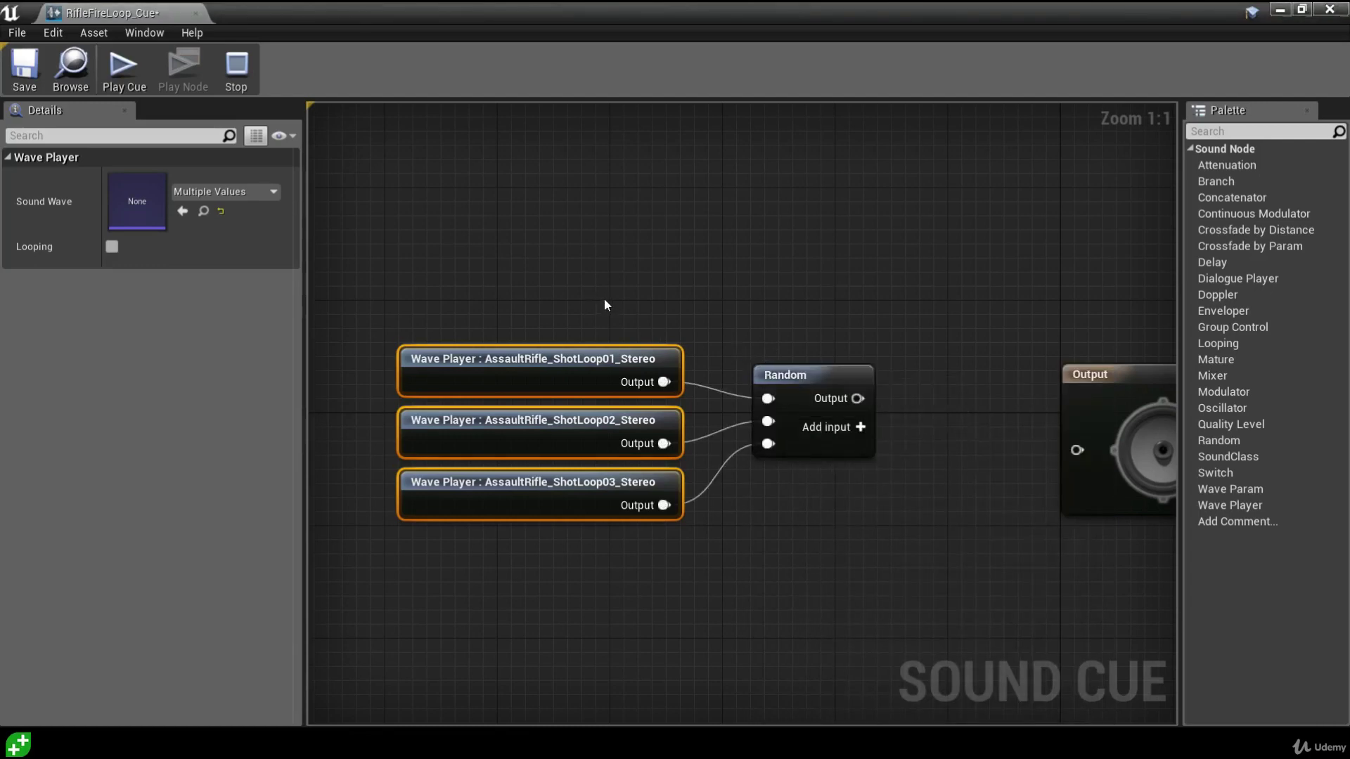
- Connect the Random node's output to the cue's Output node
right_drag(701, 533, 525, 552)
click(703, 410)
drag(697, 421, 899, 473)
right_drag(682, 523, 815, 540)
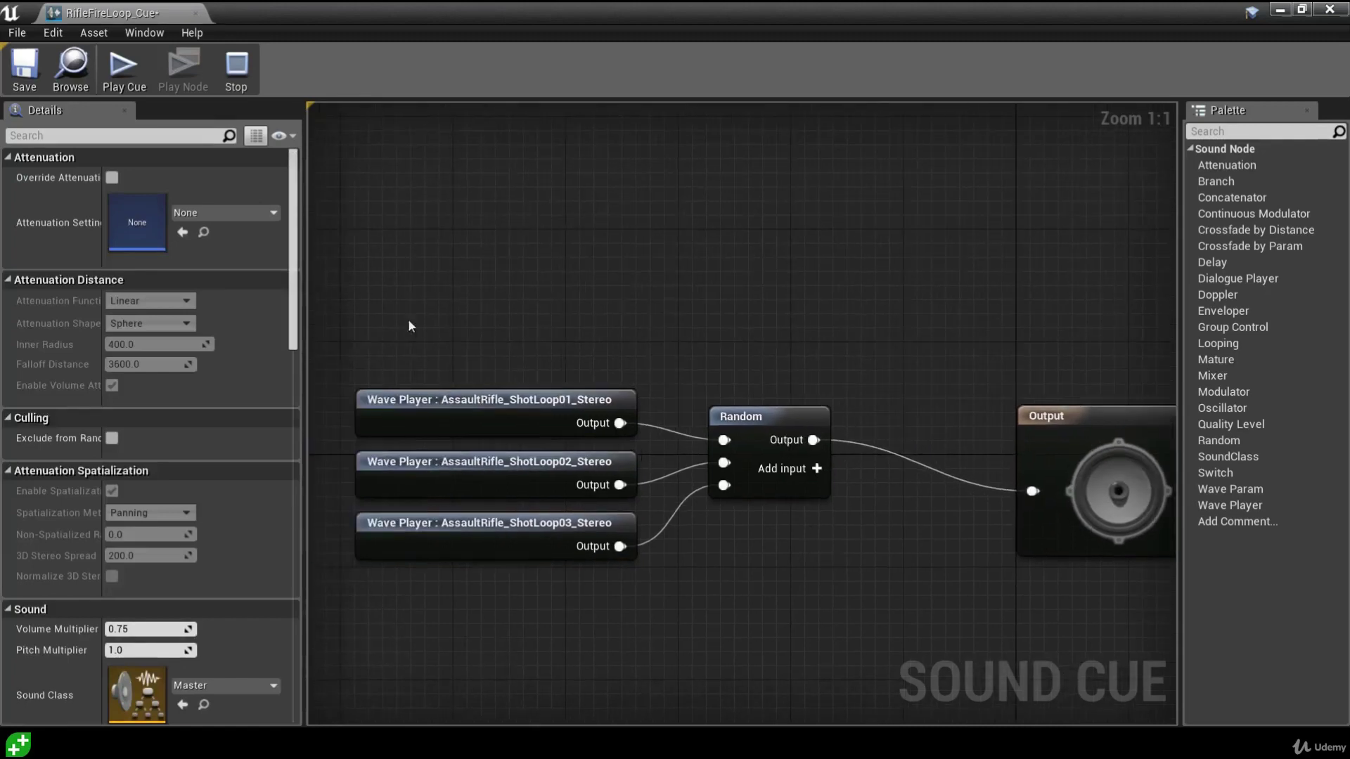
- Insert a Modulator node between the Random node and the Output node, previewing the cue before and after
click(130, 73)
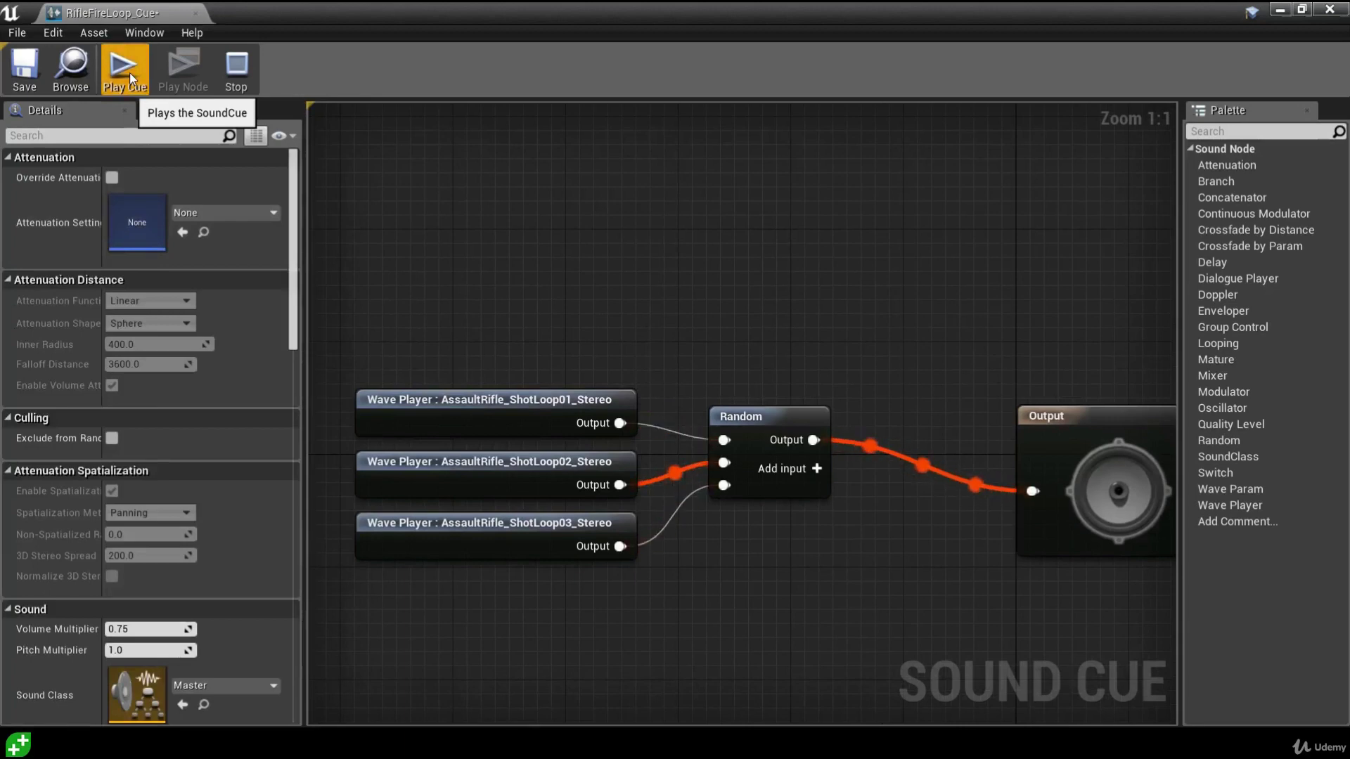
click(236, 67)
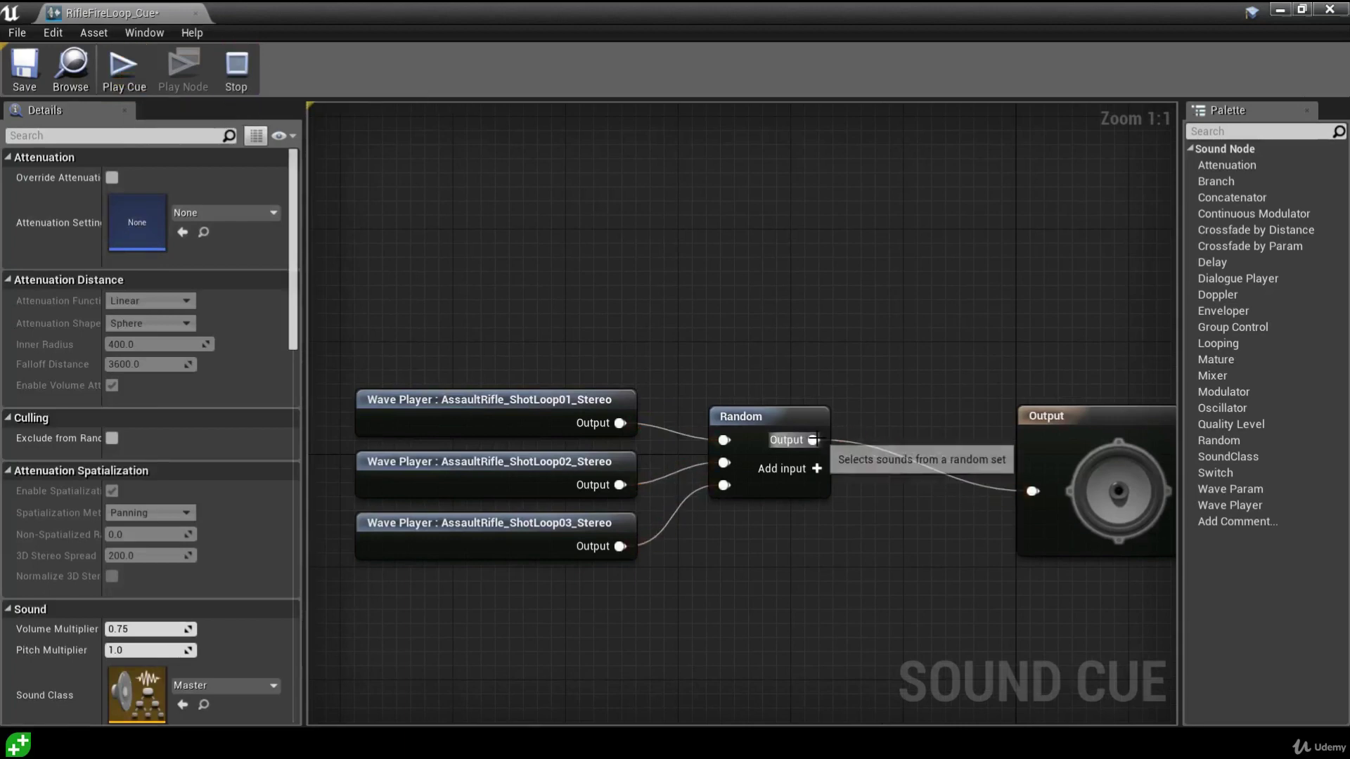
drag(813, 439, 903, 441)
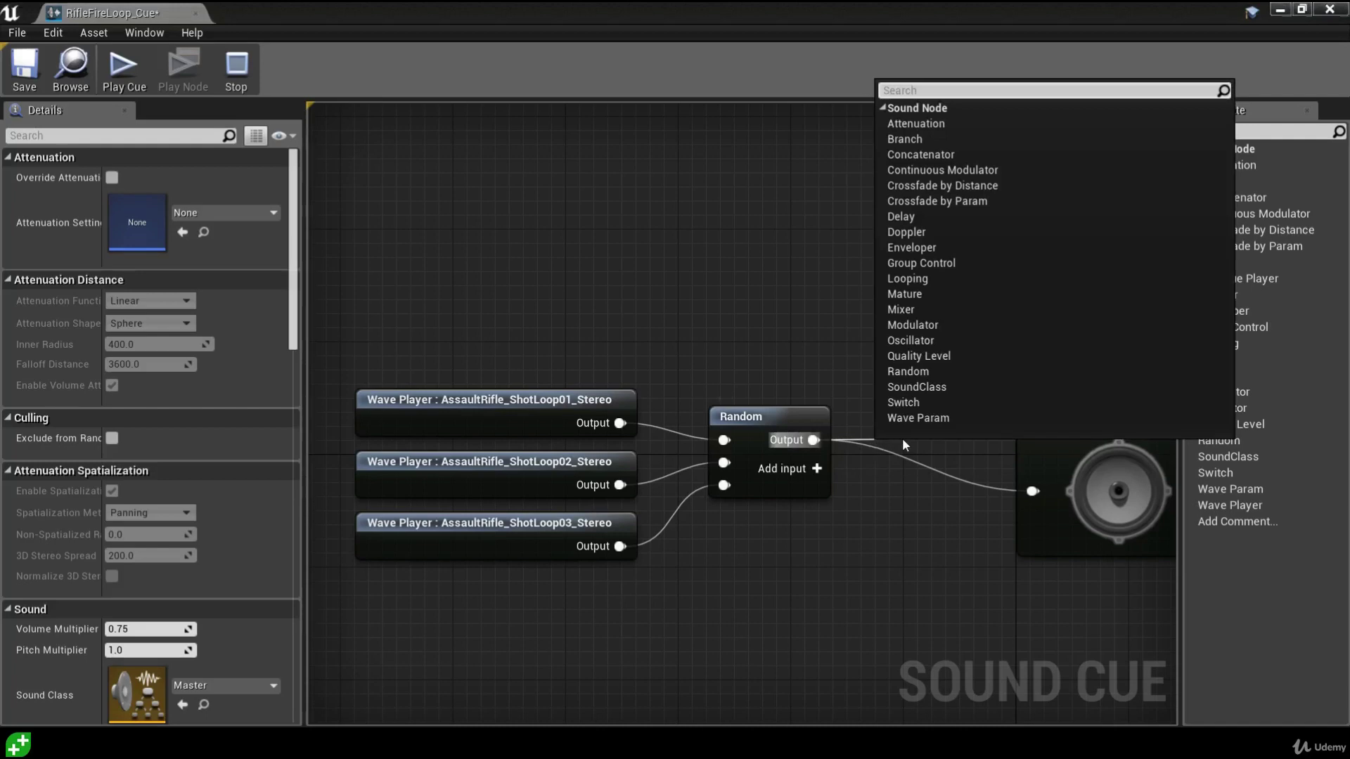
click(932, 327)
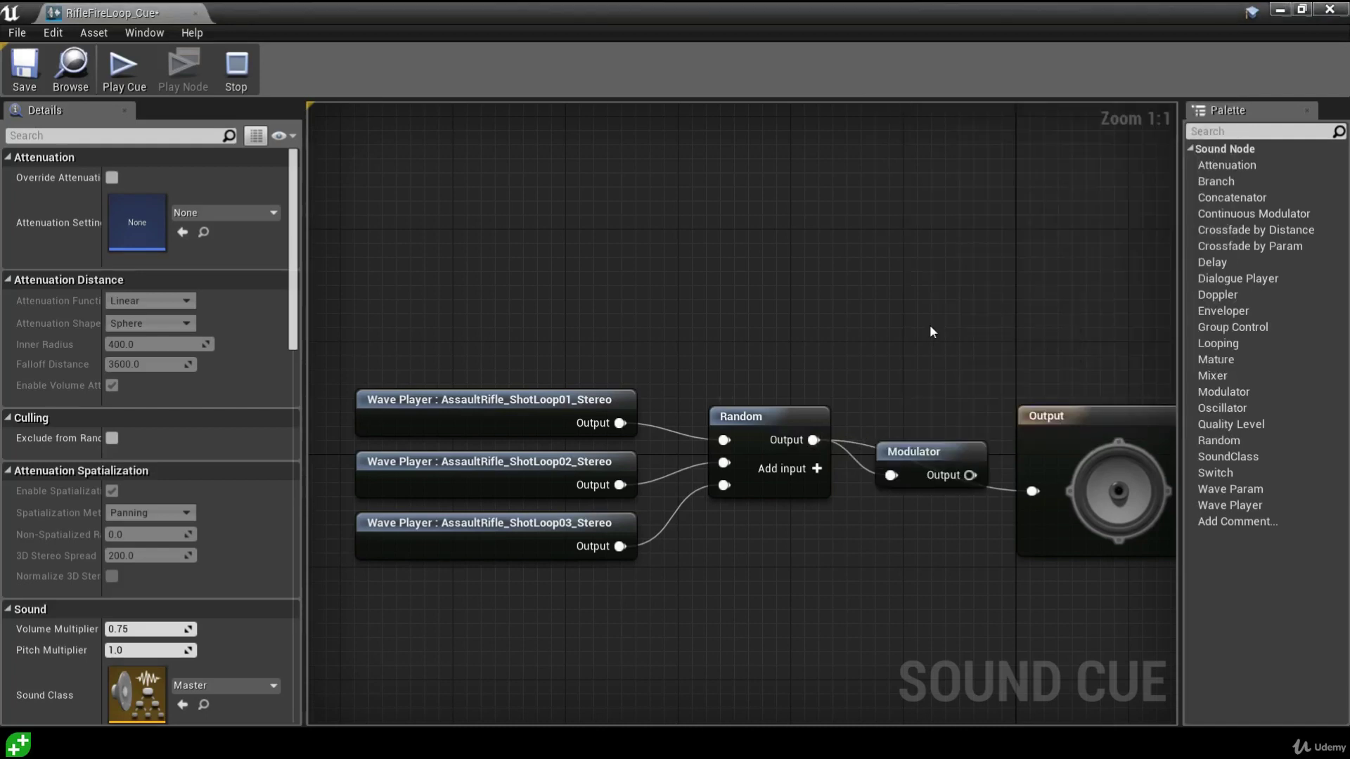
drag(970, 475, 1031, 490)
click(117, 78)
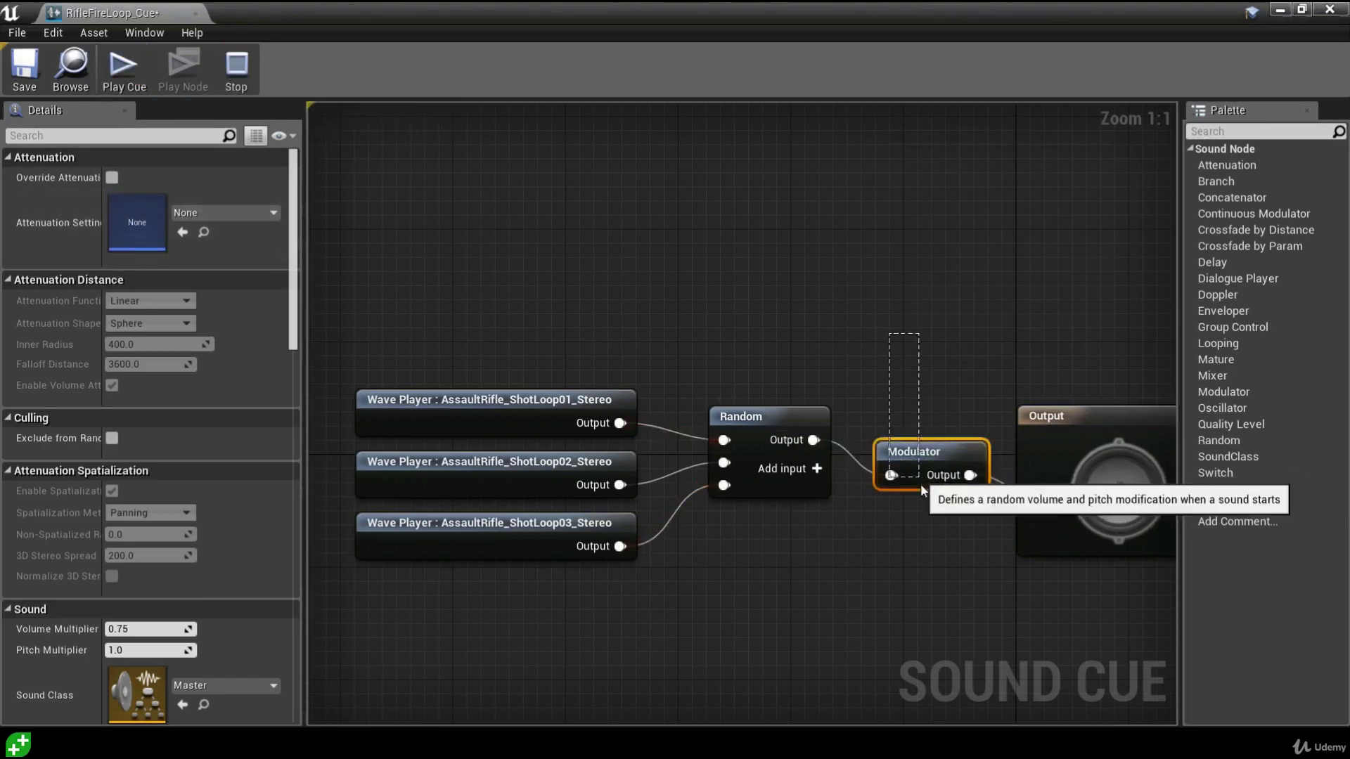
- Set the Modulator's Pitch Min and Pitch Max to 1.2 and preview the cue
click(920, 465)
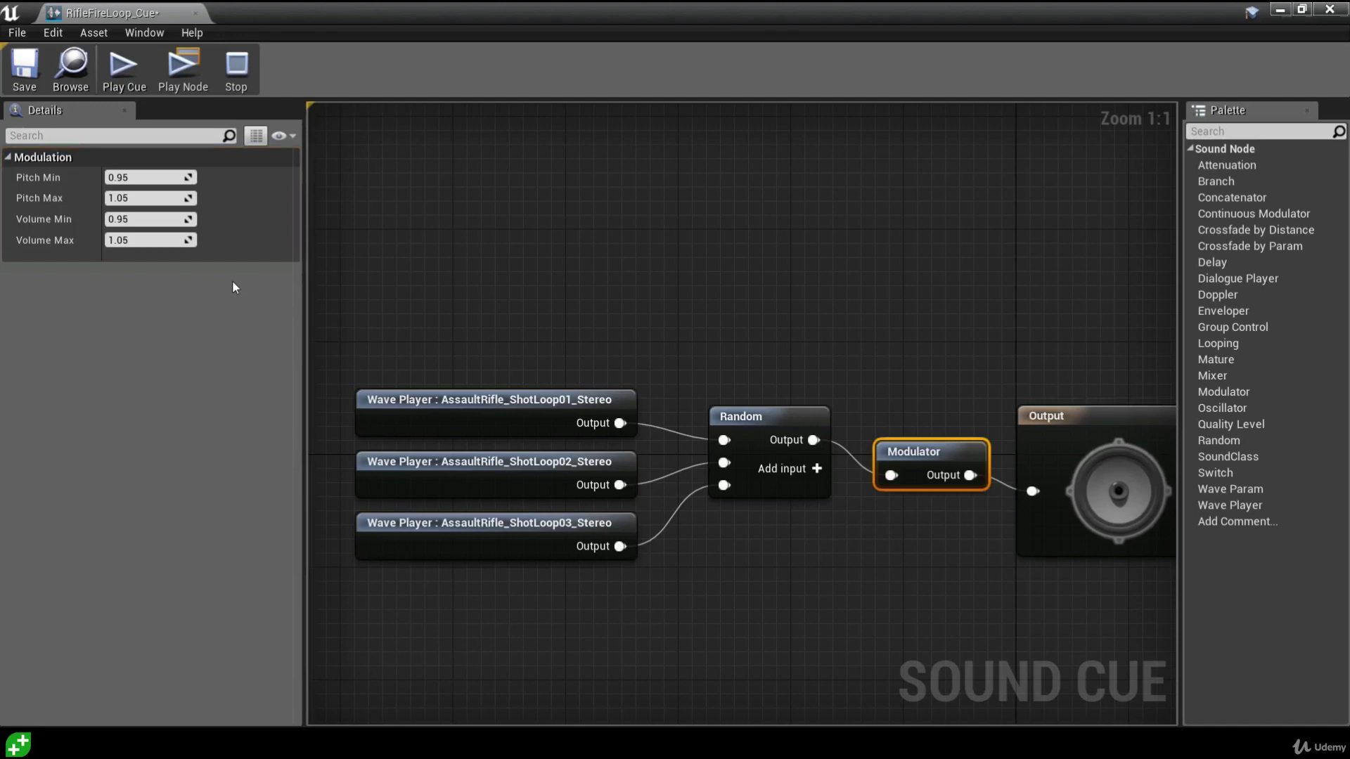
click(124, 179)
text(1.2)
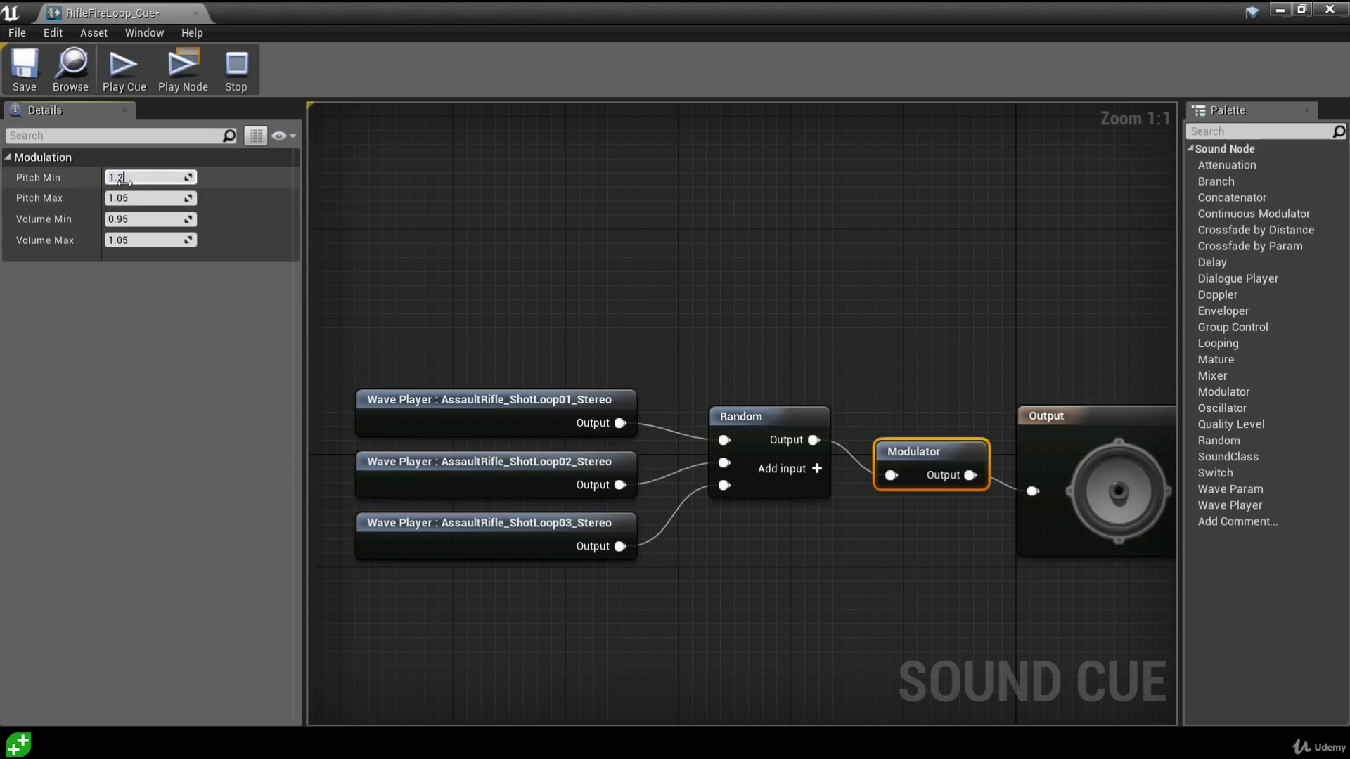
click(137, 197)
text(1.2)
key(Return)
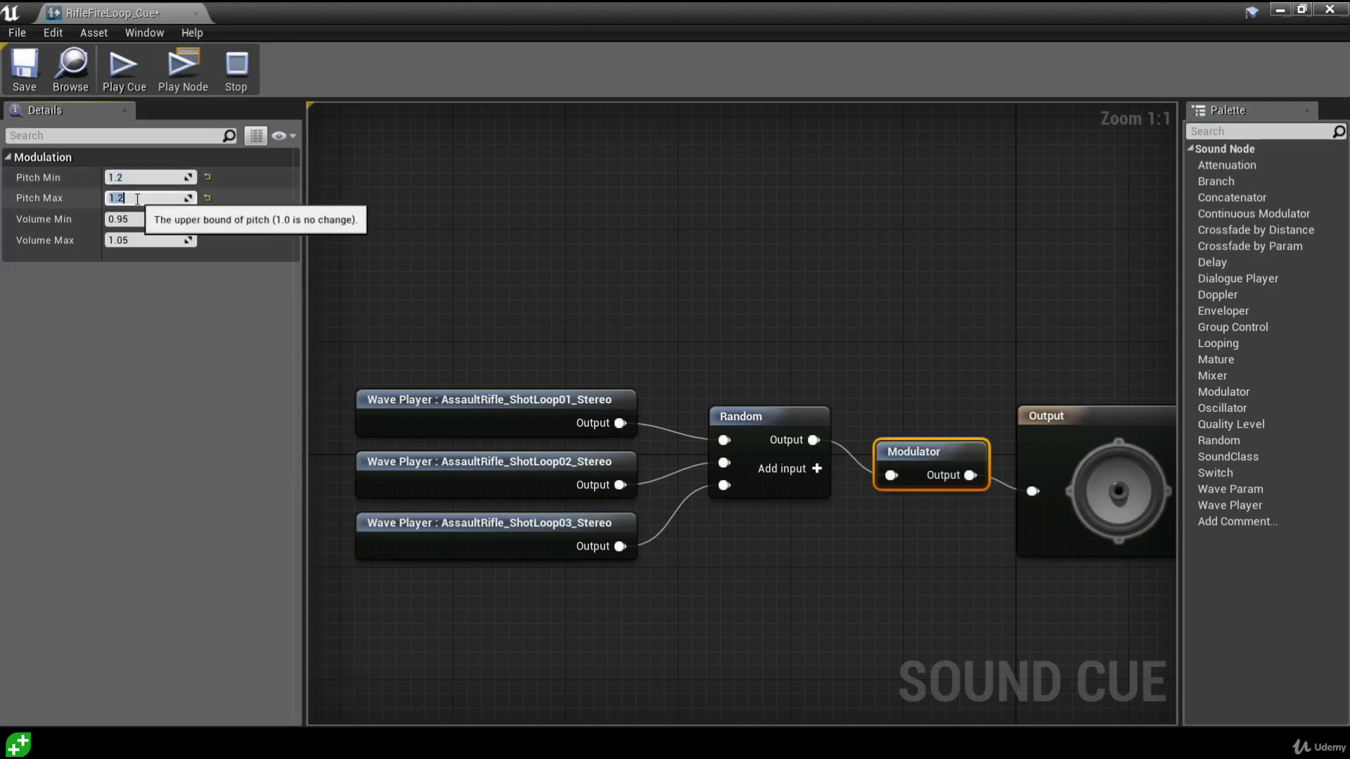
click(121, 81)
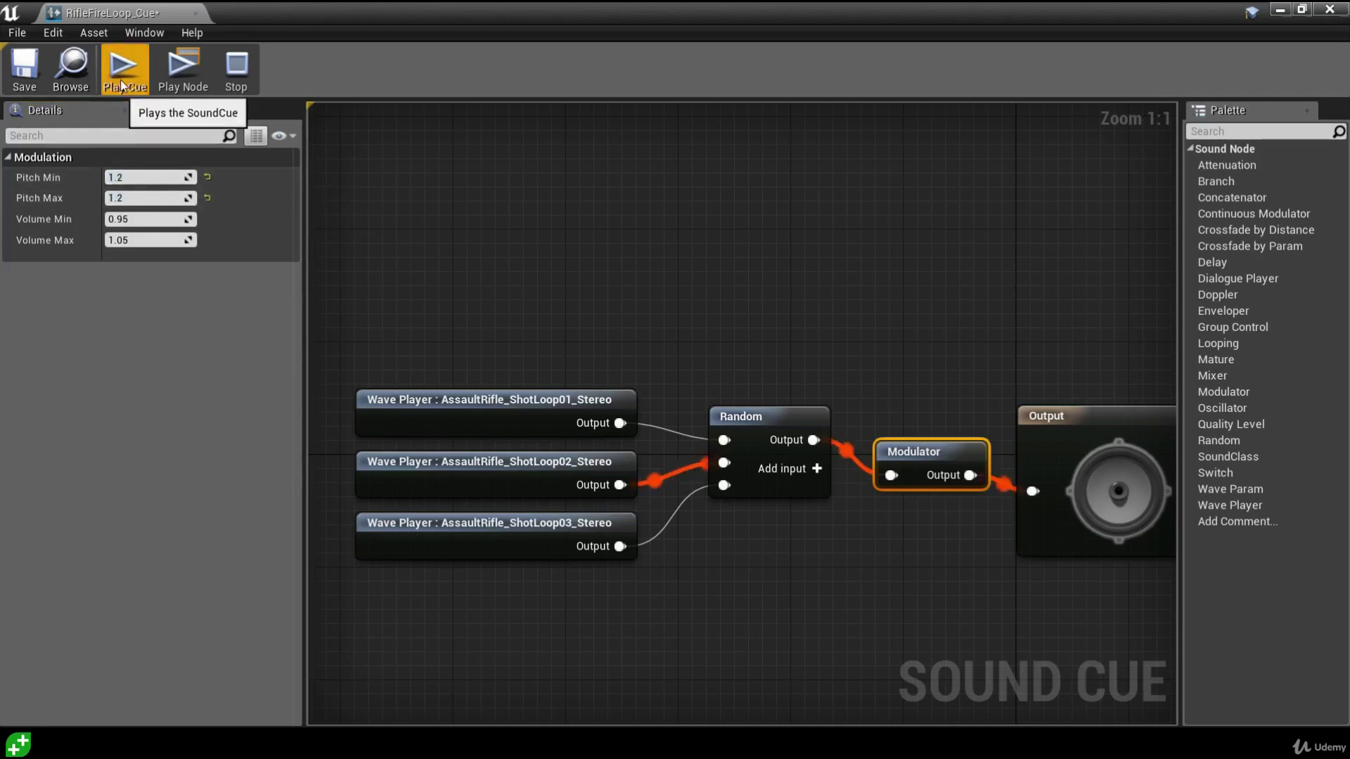
click(236, 67)
scroll(739, 568, down, 1)
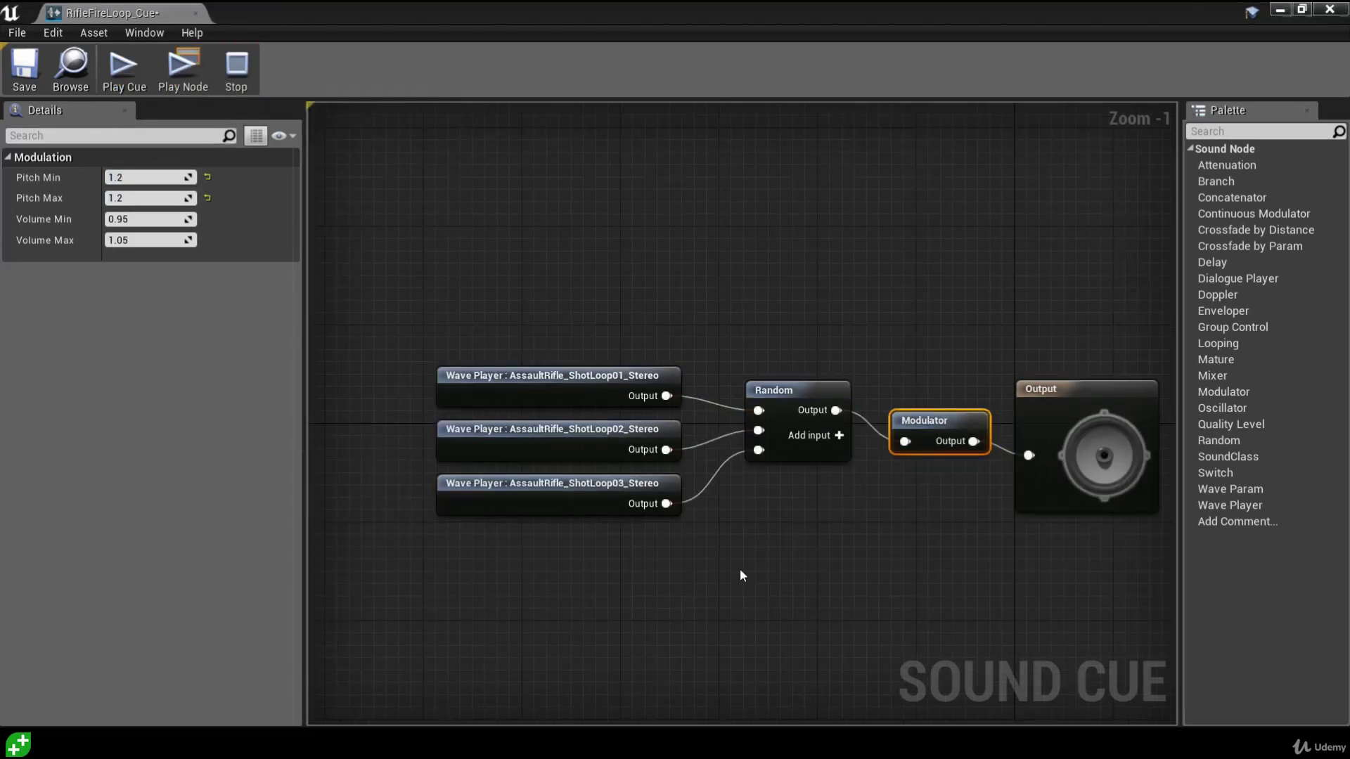
click(124, 82)
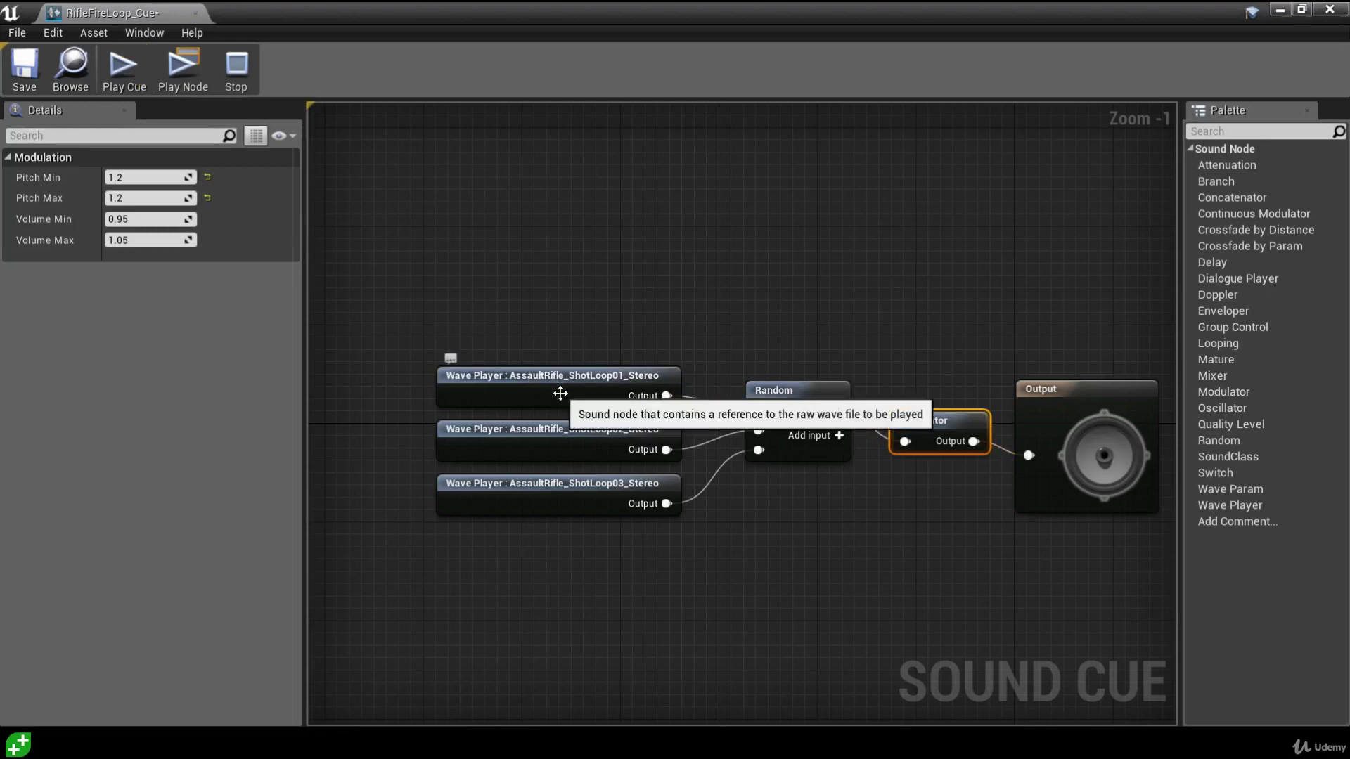
- Enable Looping on all three AssaultRifle_ShotLoop wave players at once
drag(422, 246, 630, 580)
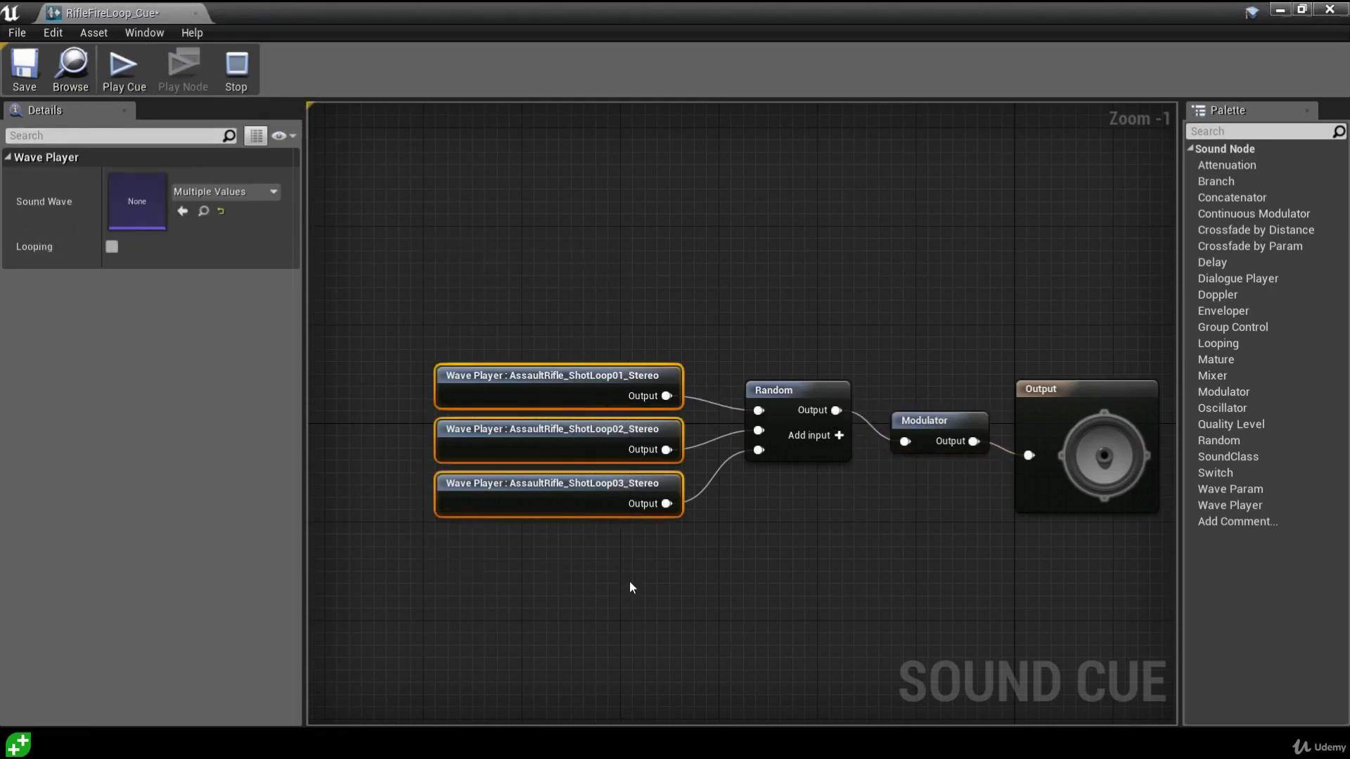
click(109, 247)
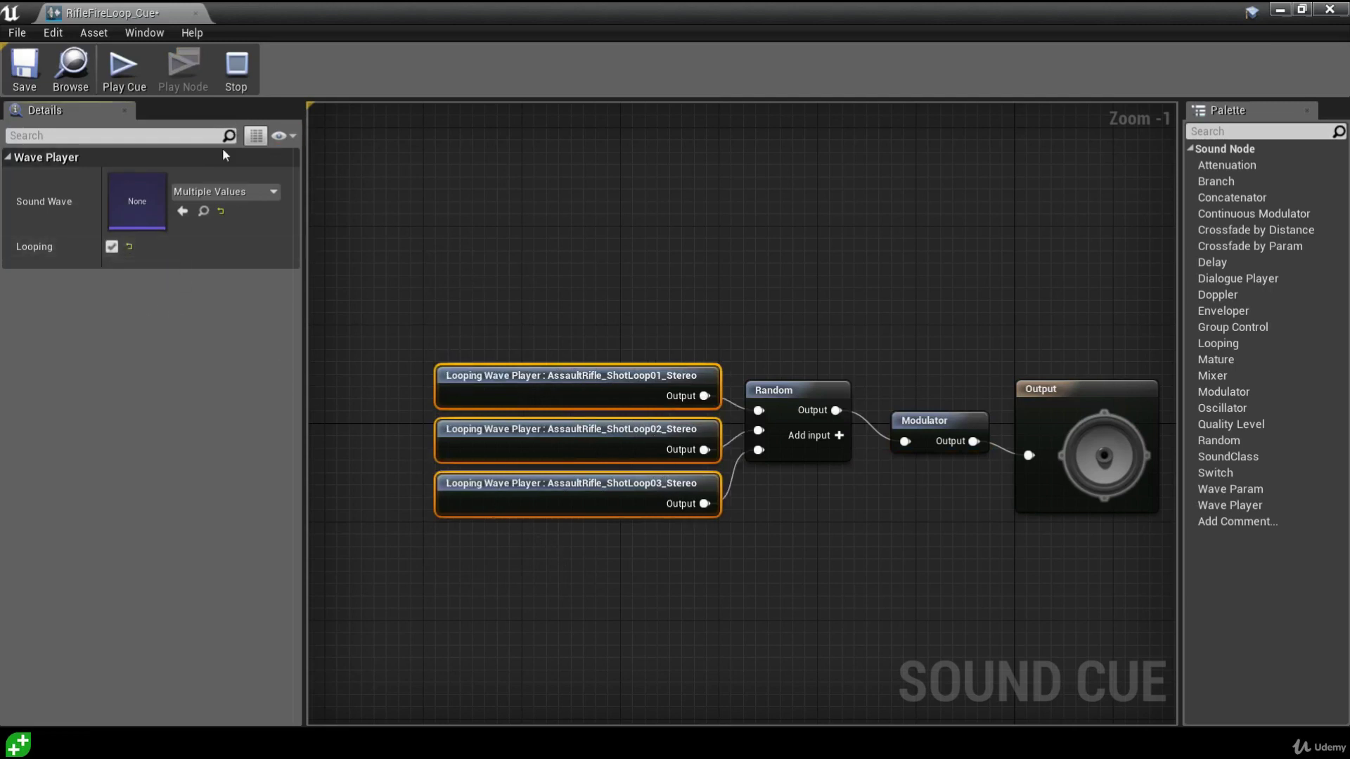
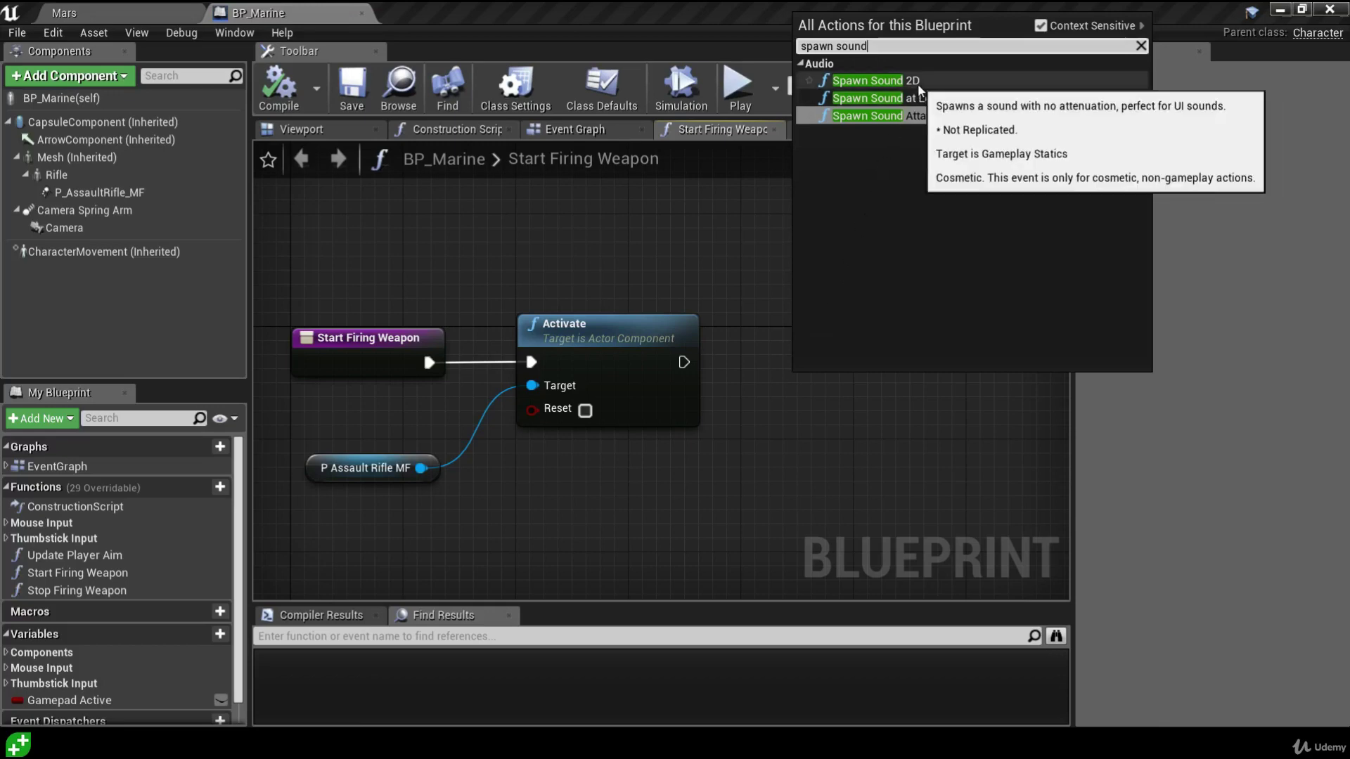
- Add a Spawn Sound 2D node to BP_Marine's Start Firing Weapon function and connect it after the Activate node
click(872, 81)
right_drag(865, 340, 808, 373)
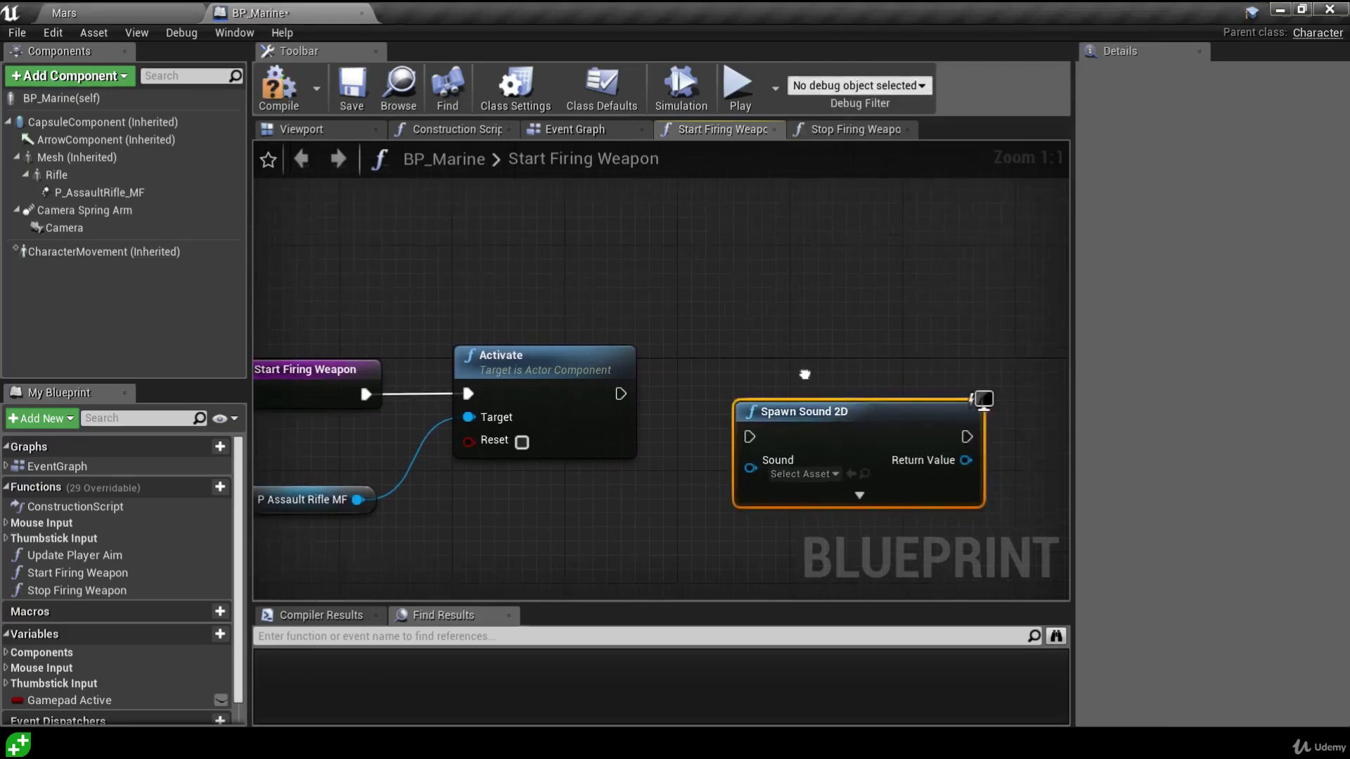
drag(800, 440, 745, 392)
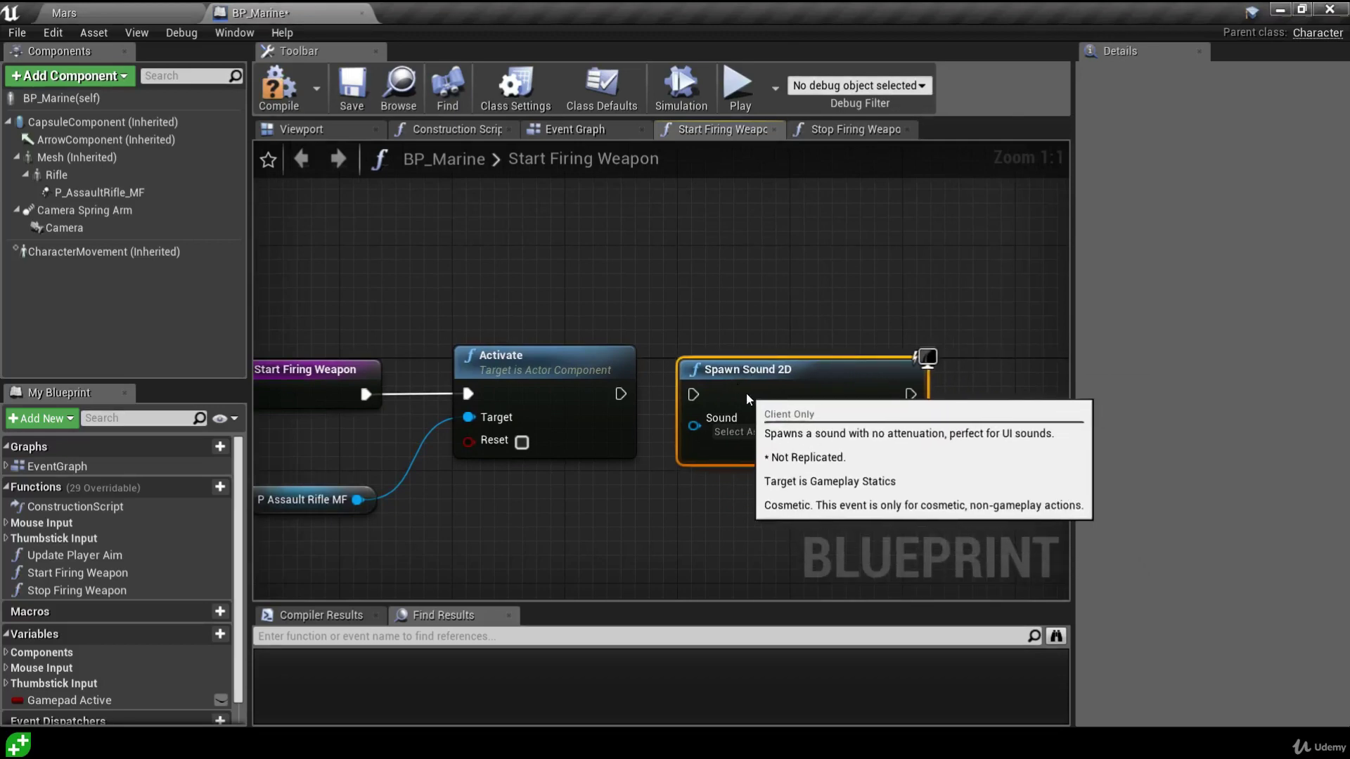
click(727, 327)
drag(621, 393, 694, 394)
right_drag(696, 397, 672, 390)
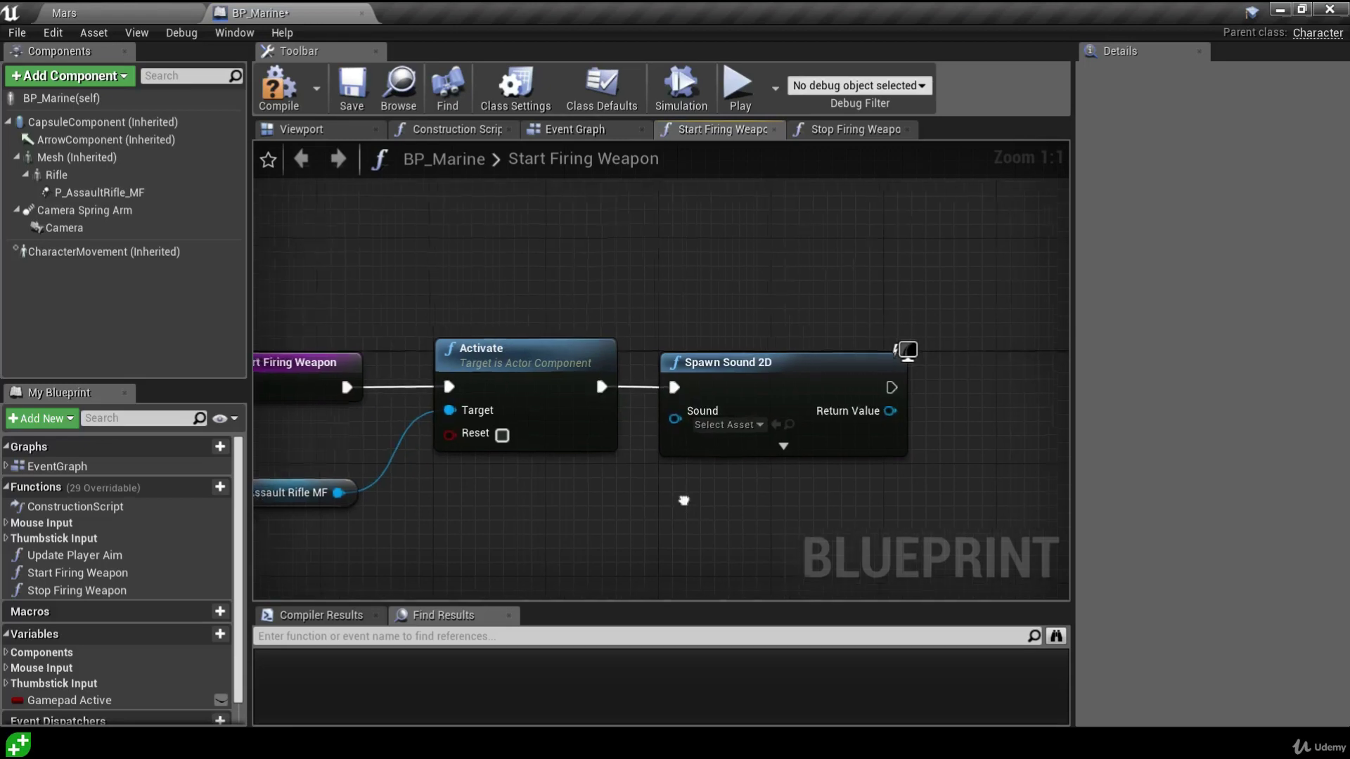
- Assign RifleFireLoop_Cue as the sound of the Spawn Sound 2D node
click(718, 425)
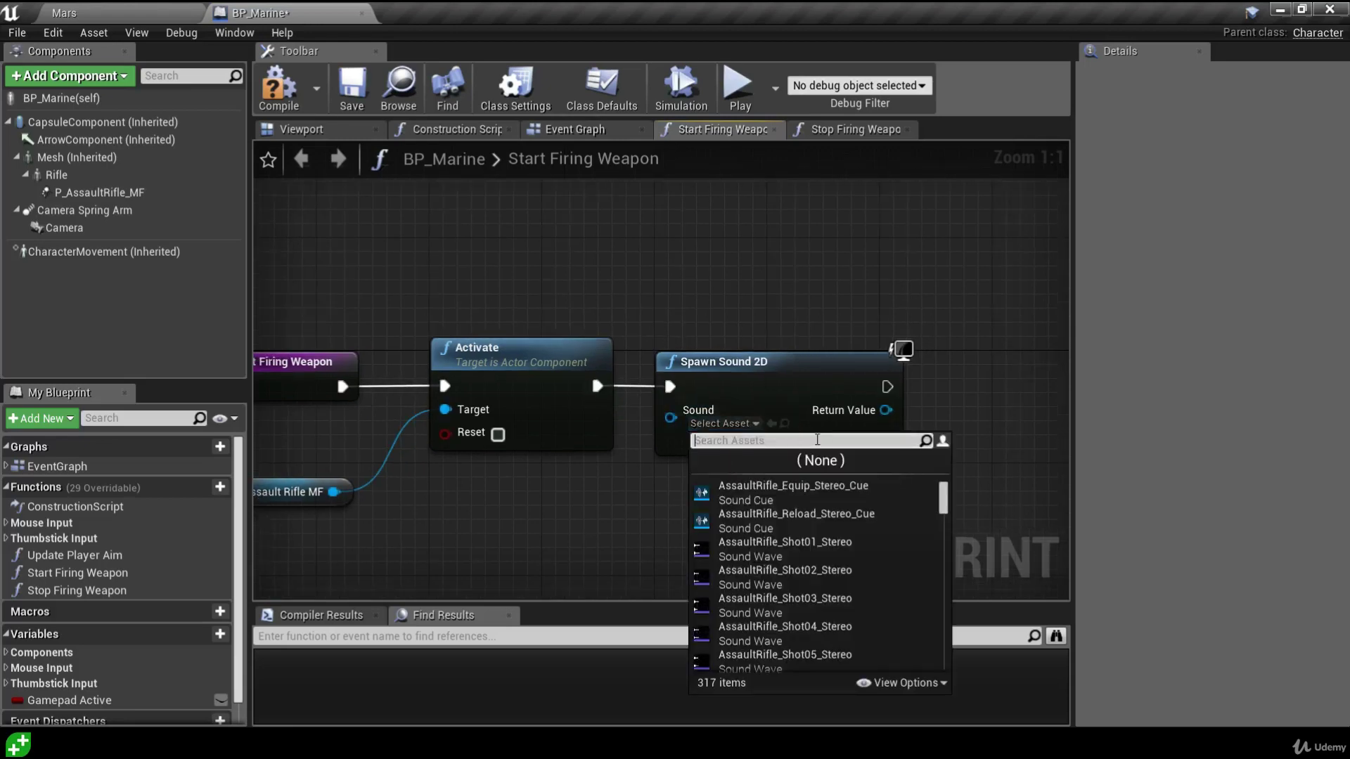
text(riflefireloop)
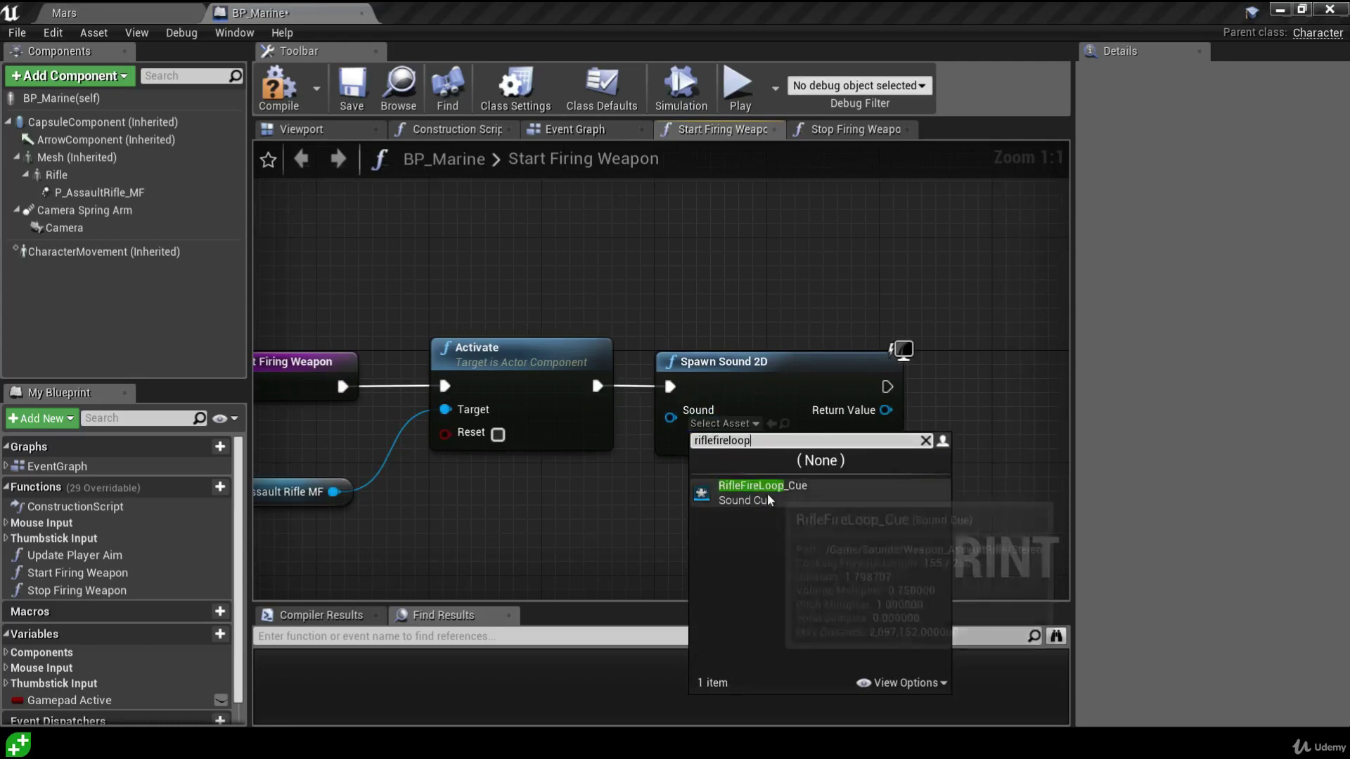
click(767, 492)
right_drag(800, 495, 643, 508)
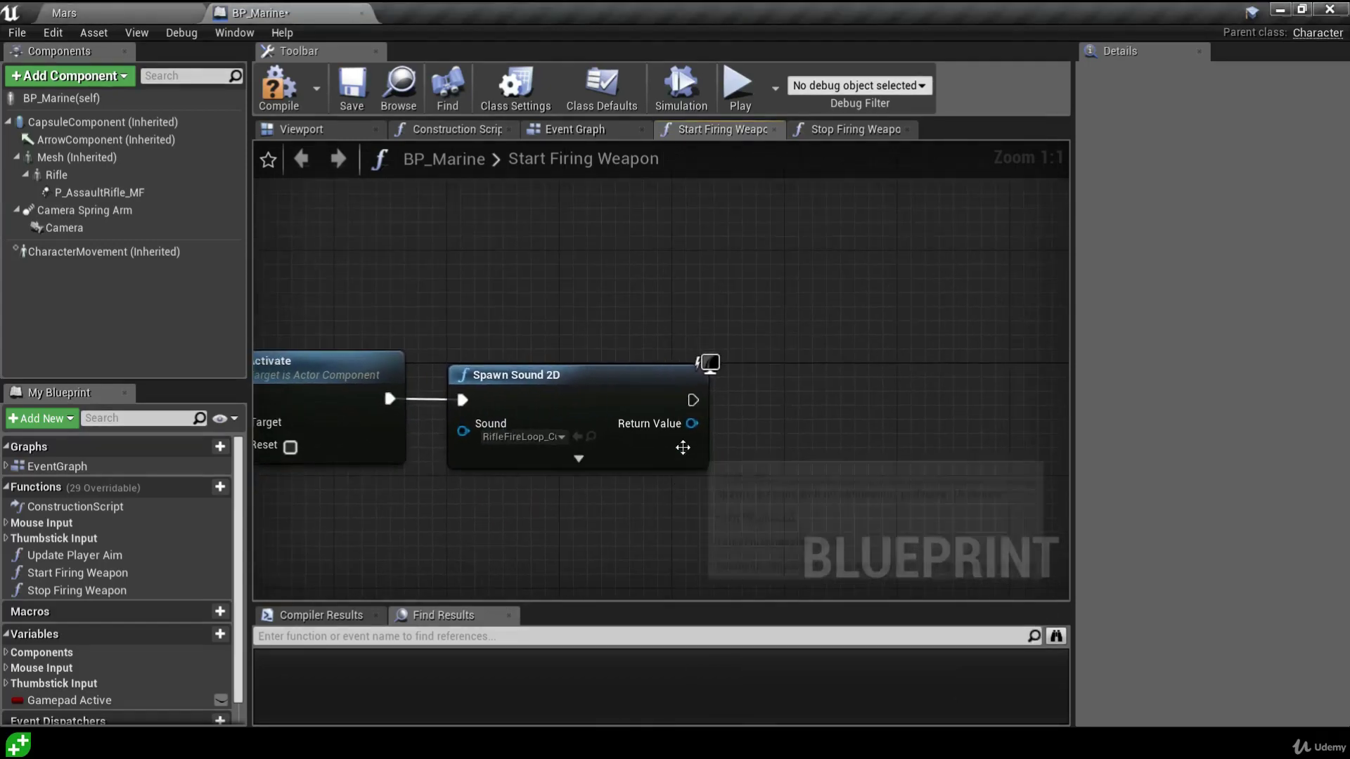
- Promote Spawn Sound 2D's Return Value to a variable named Weapon Fire Sound
right_click(689, 426)
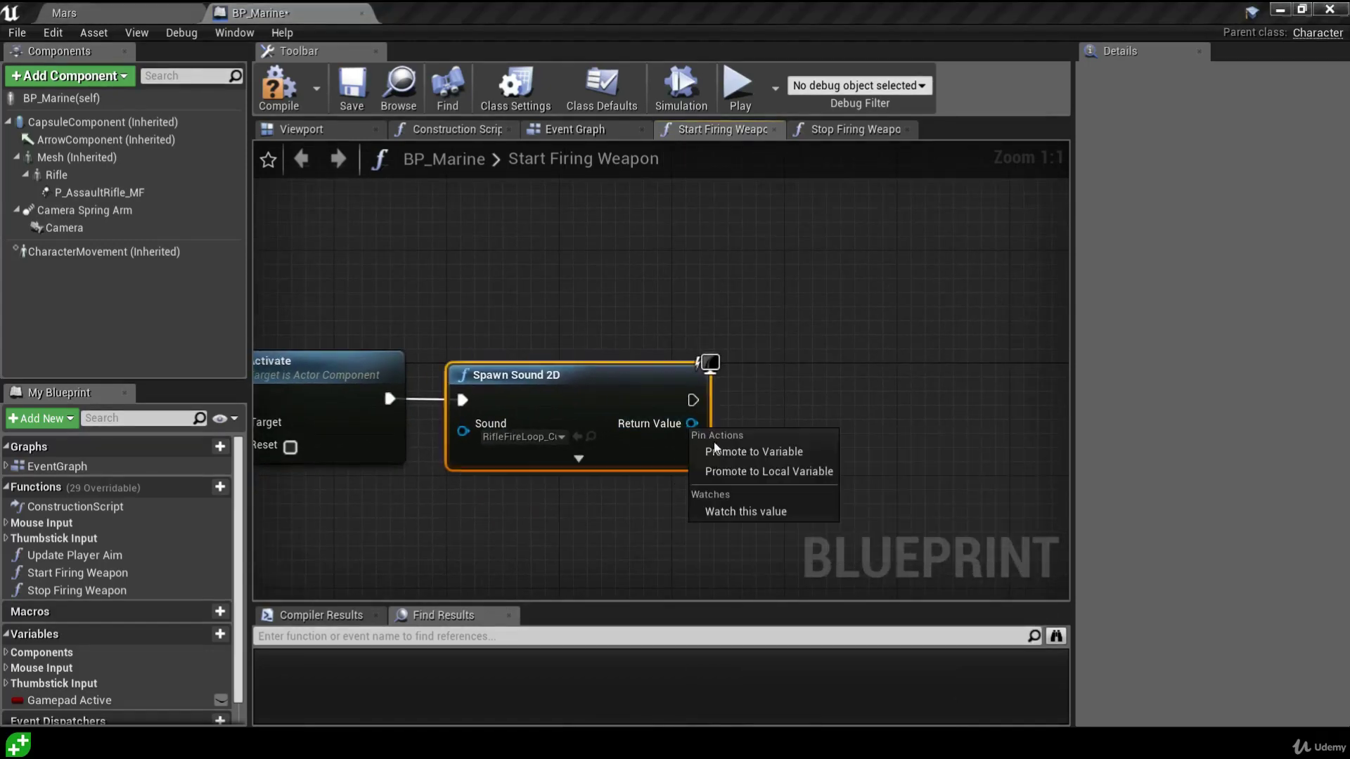
click(735, 453)
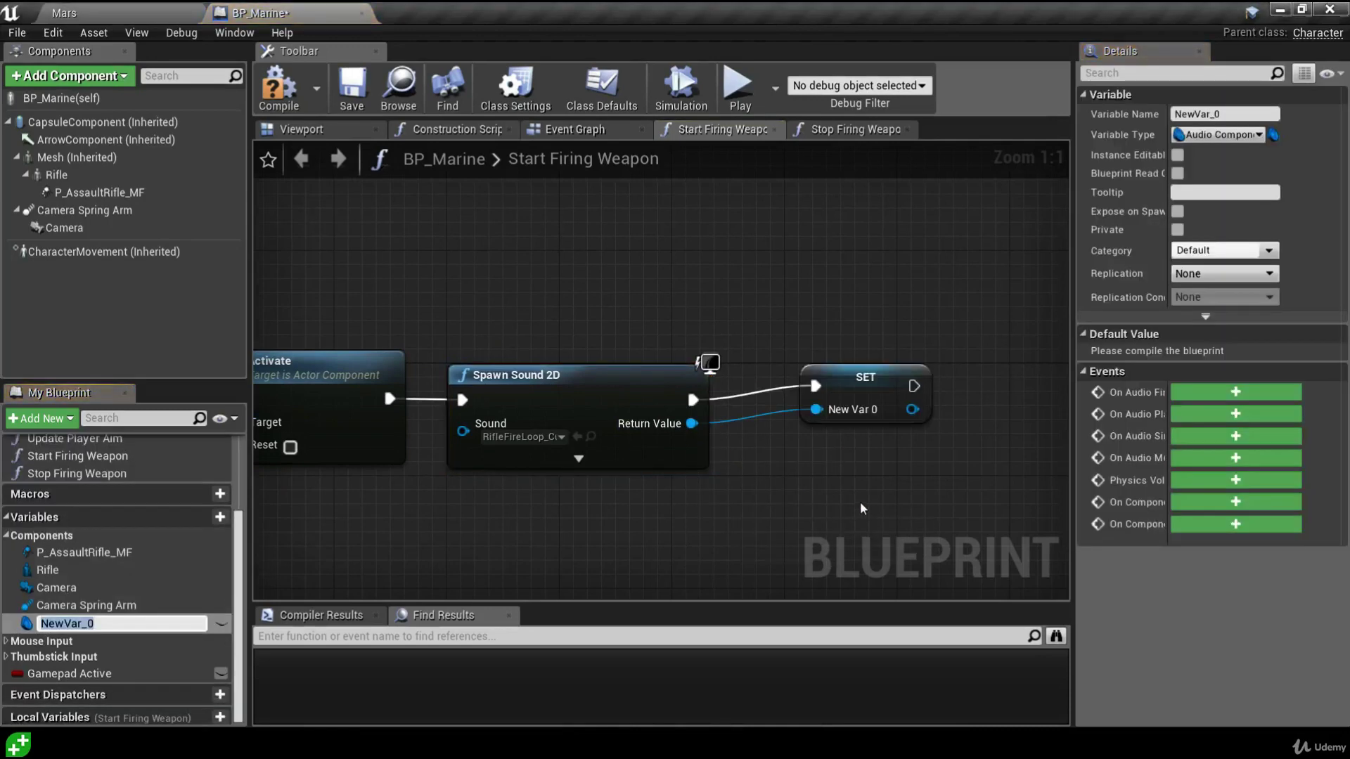
text(Weapon Fire Sound)
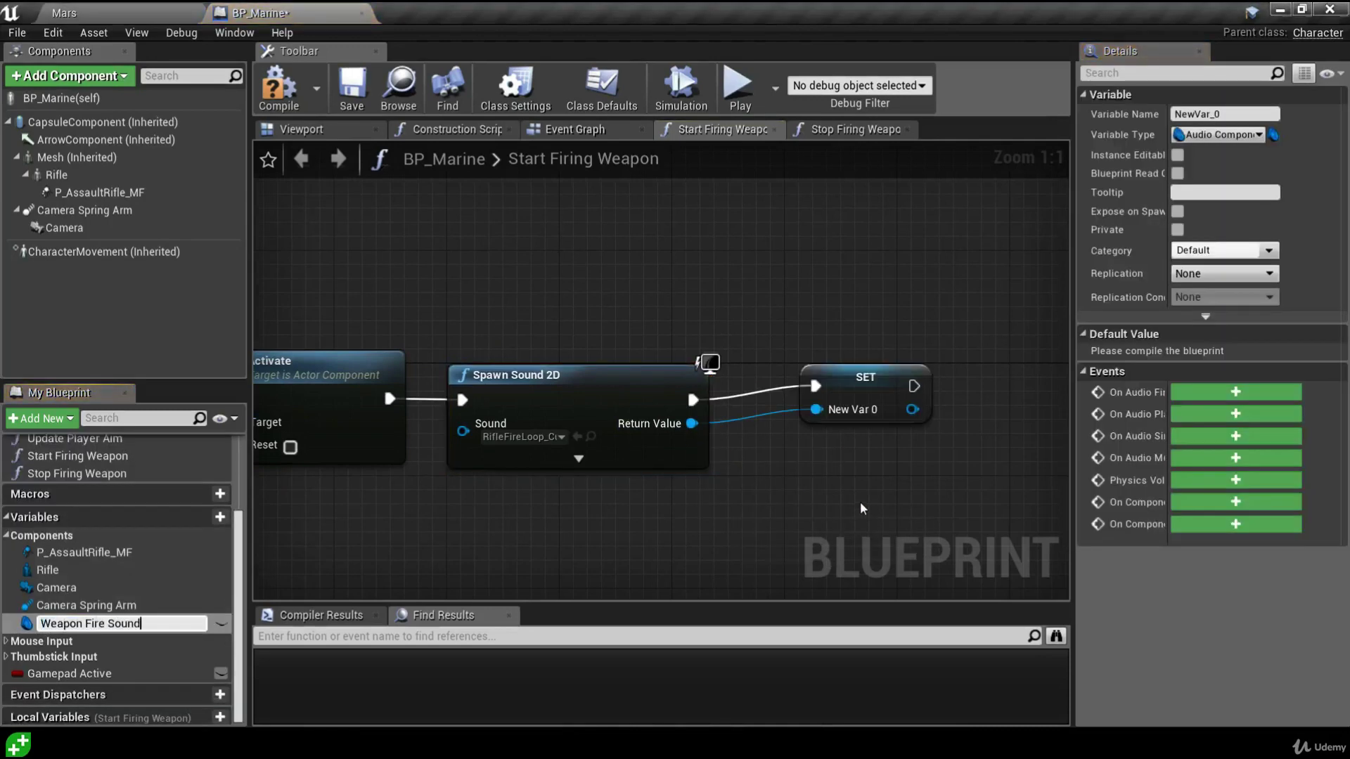
click(790, 484)
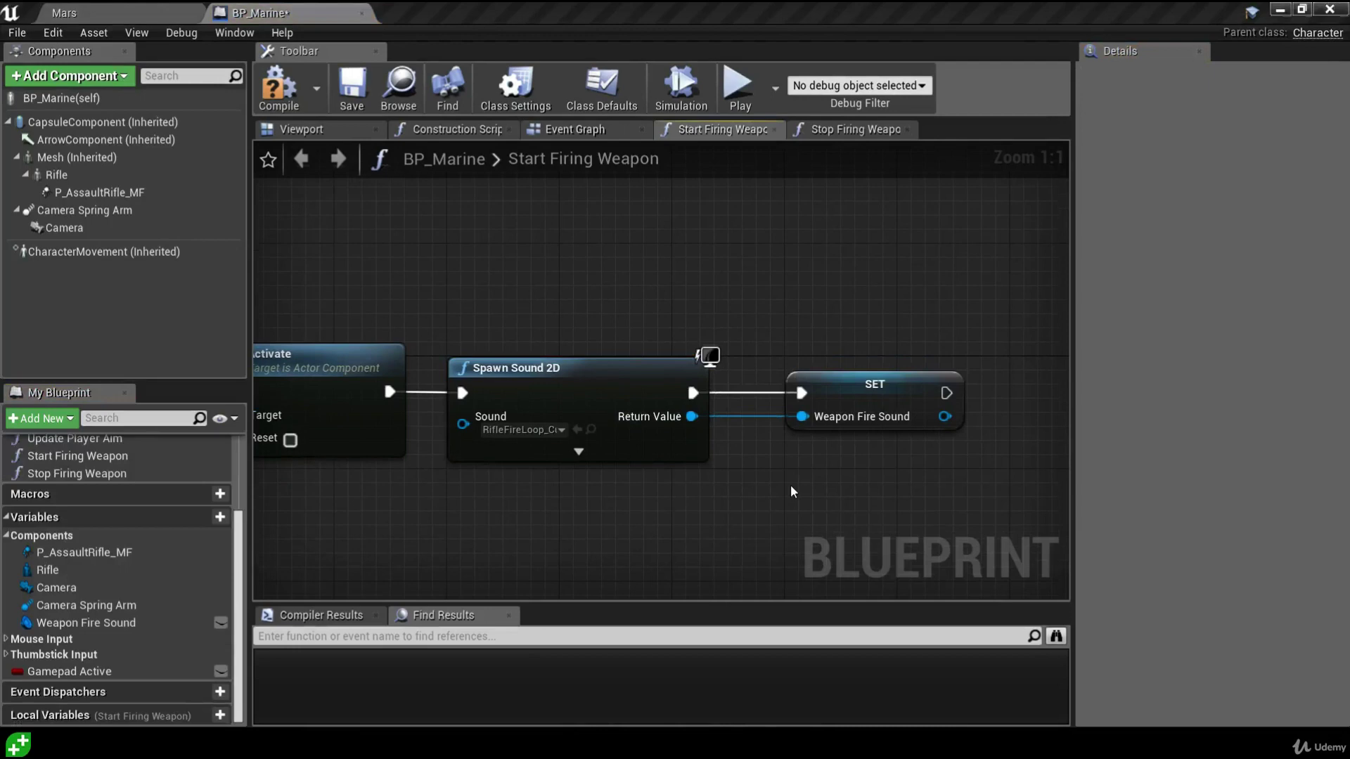
click(647, 425)
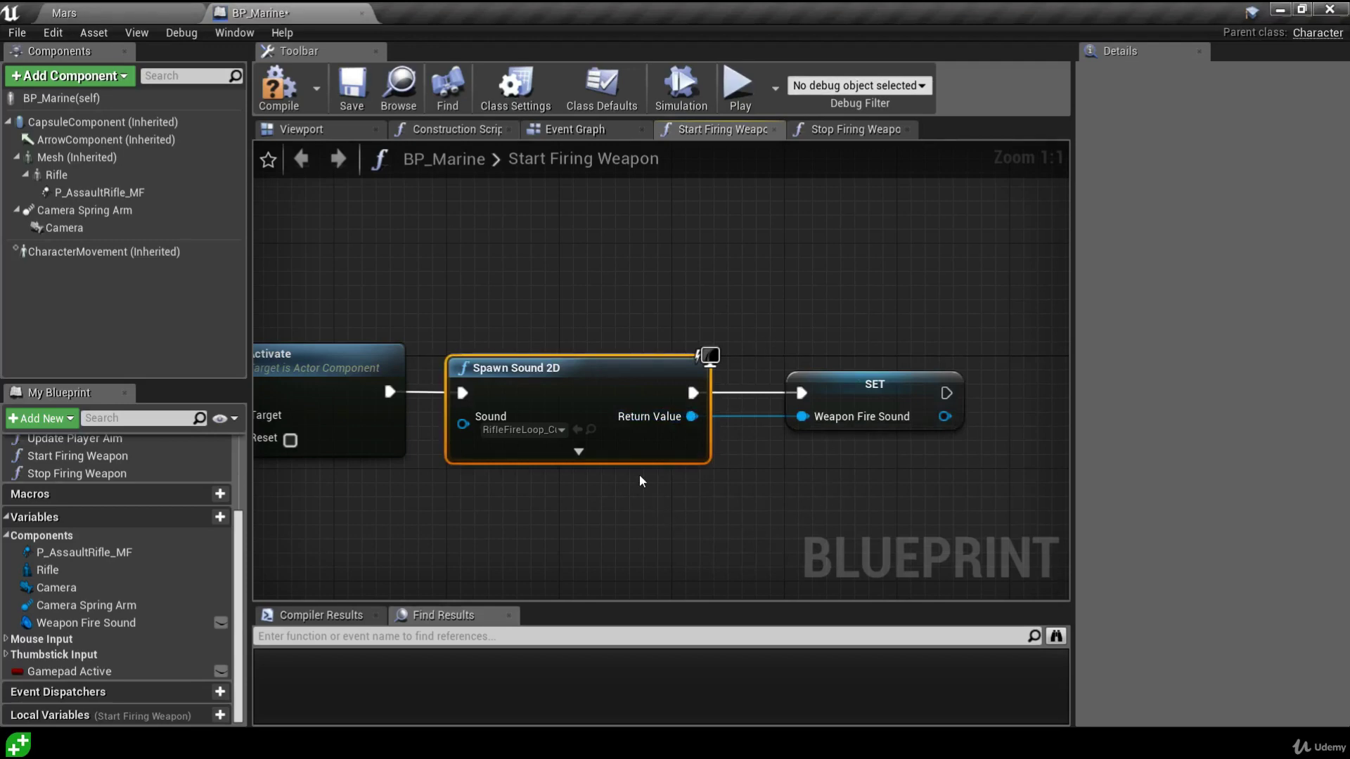
- Add a Weapon Fire Sound getter to the Stop Firing Weapon function and bring up the compatible actions for its output
click(830, 135)
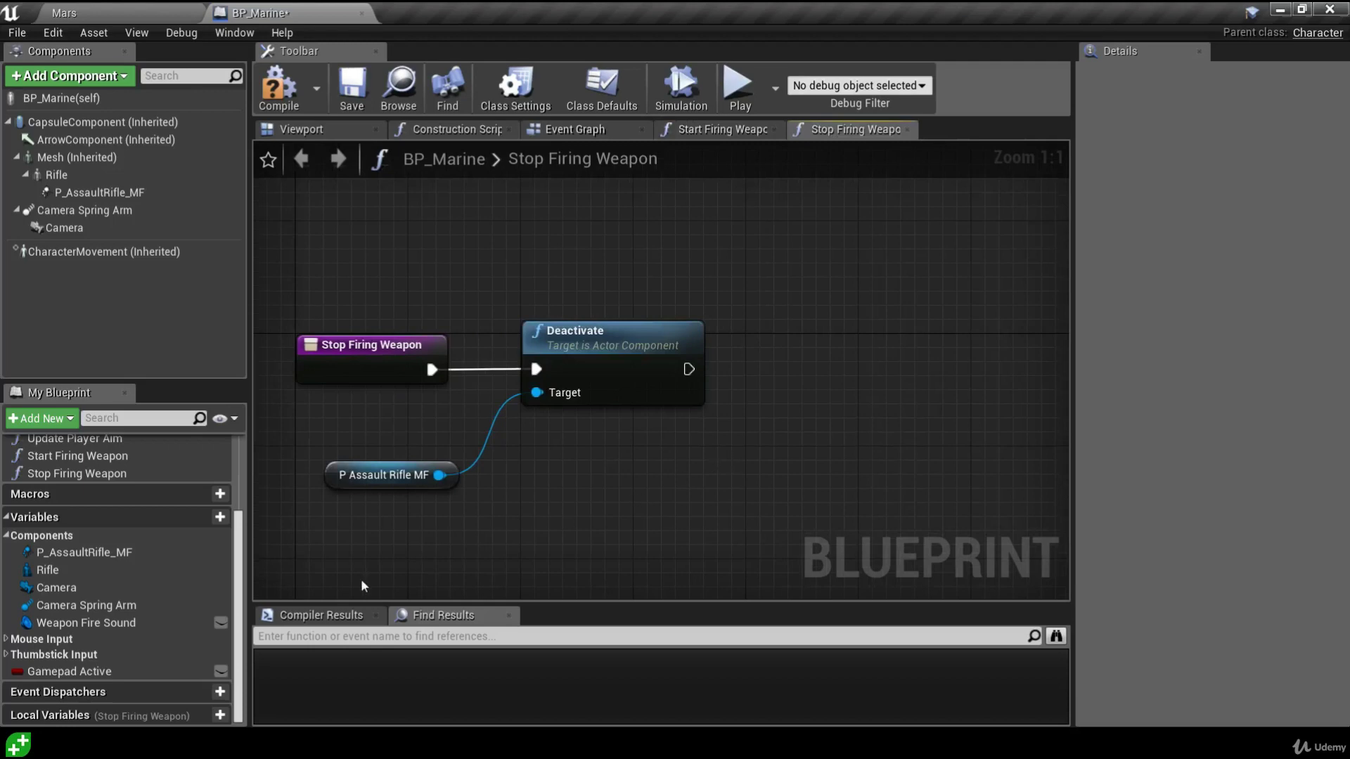
drag(115, 624, 600, 474)
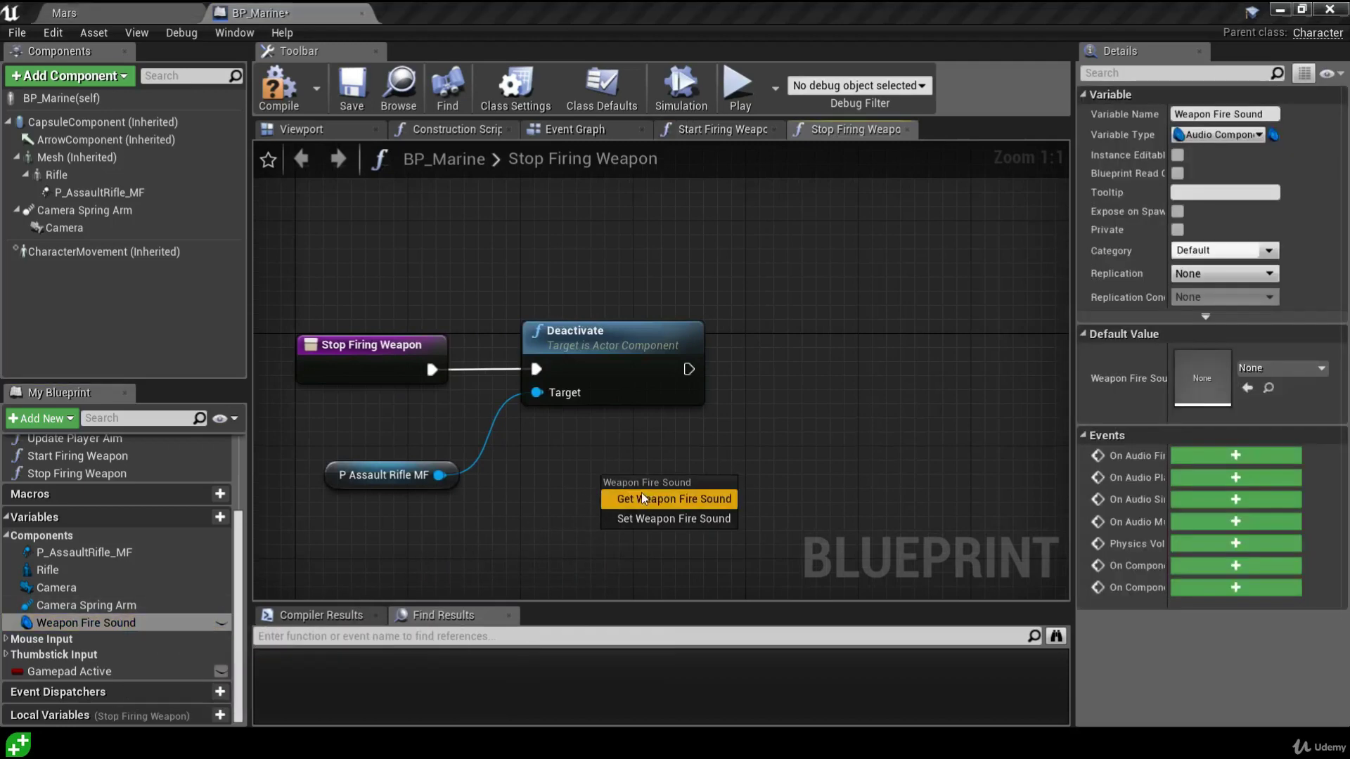
click(646, 498)
drag(726, 489, 867, 378)
text(st)
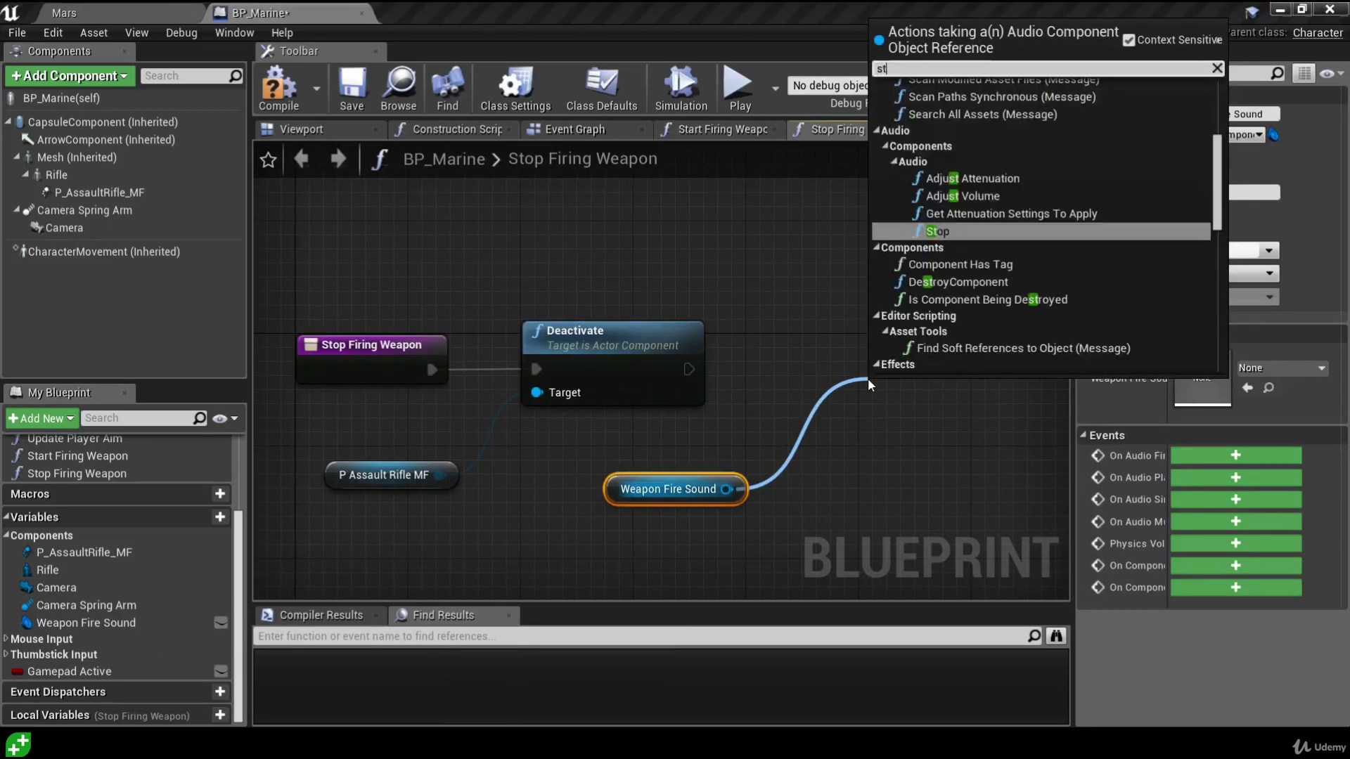
text(op)
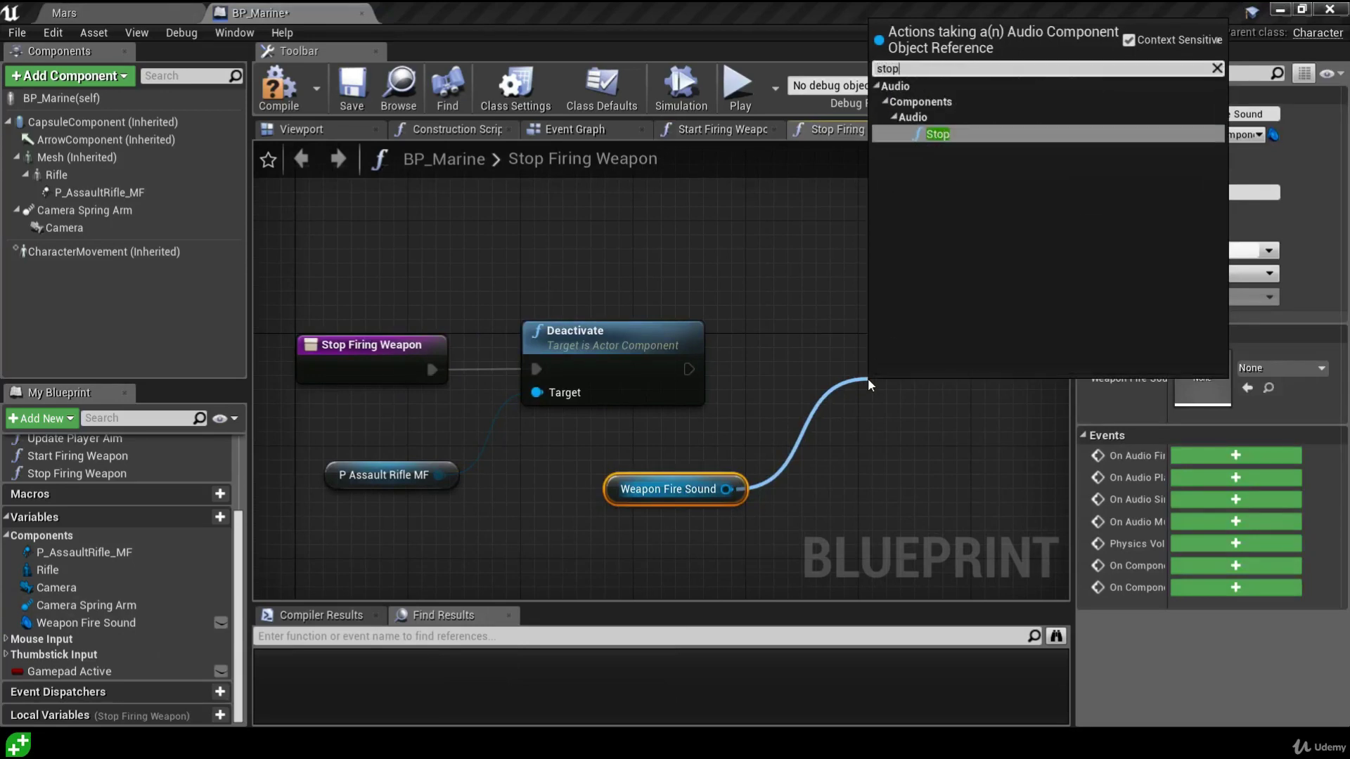
key(BackSpace)
key(BackSpace)
key(BackSpace)
key(BackSpace)
text(destr)
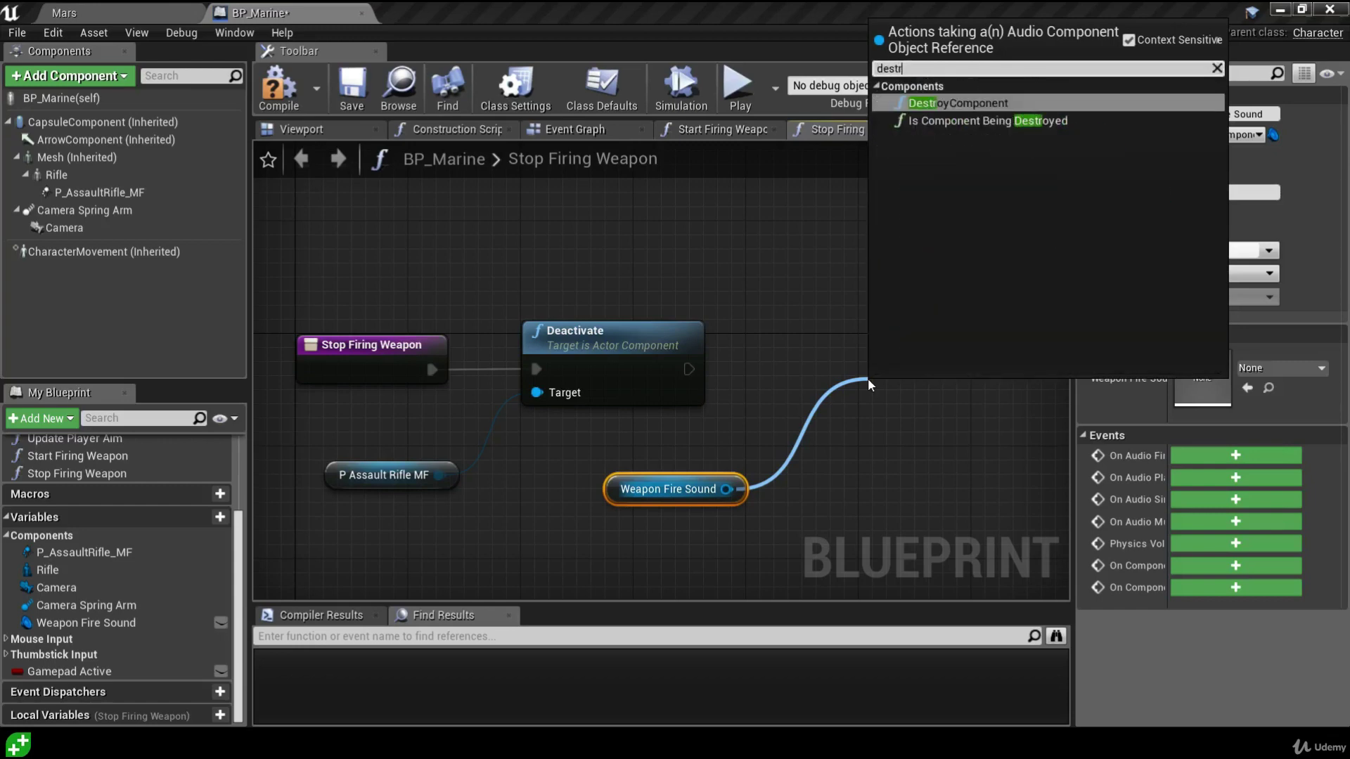
text(oy)
key(BackSpace)
key(BackSpace)
key(BackSpace)
key(BackSpace)
key(BackSpace)
key(BackSpace)
key(BackSpace)
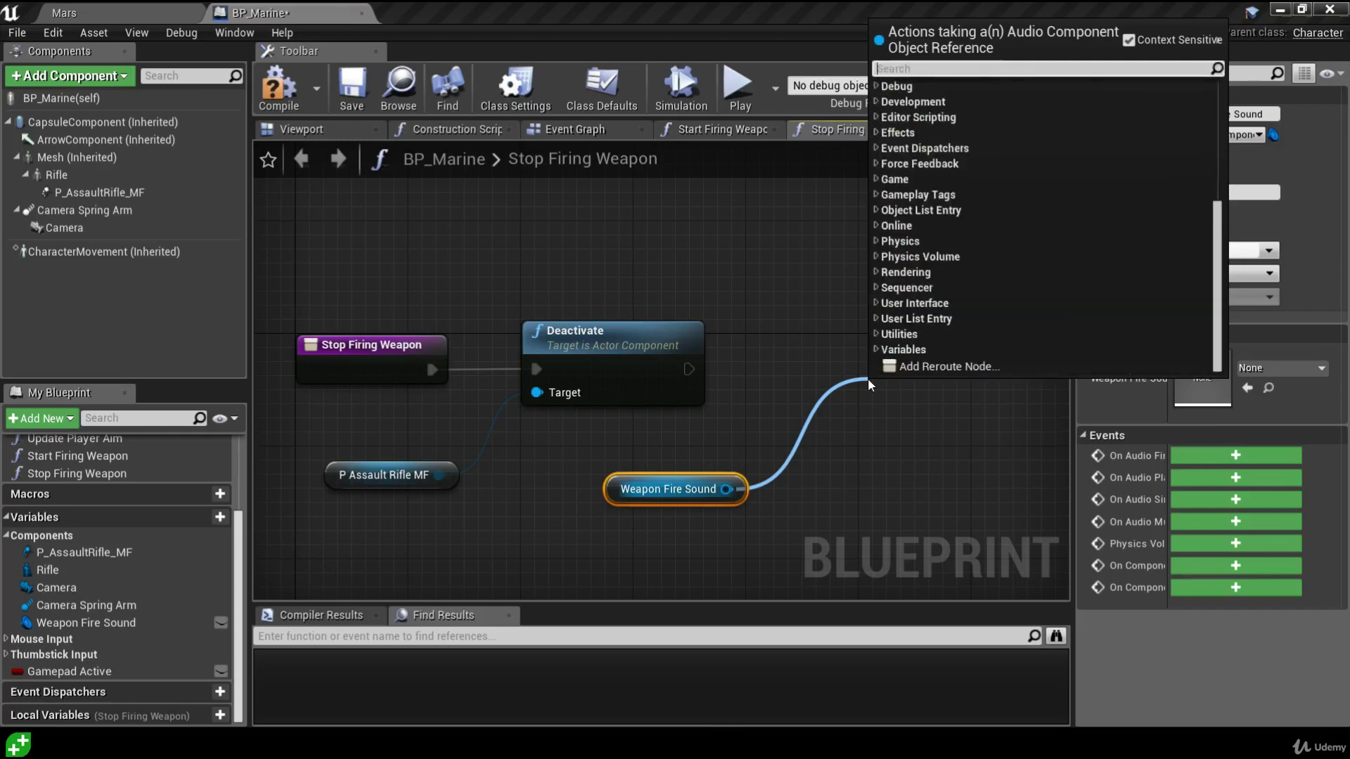
- Add a Stop node targeting Weapon Fire Sound and connect it after the Deactivate node
text(stop)
key(Return)
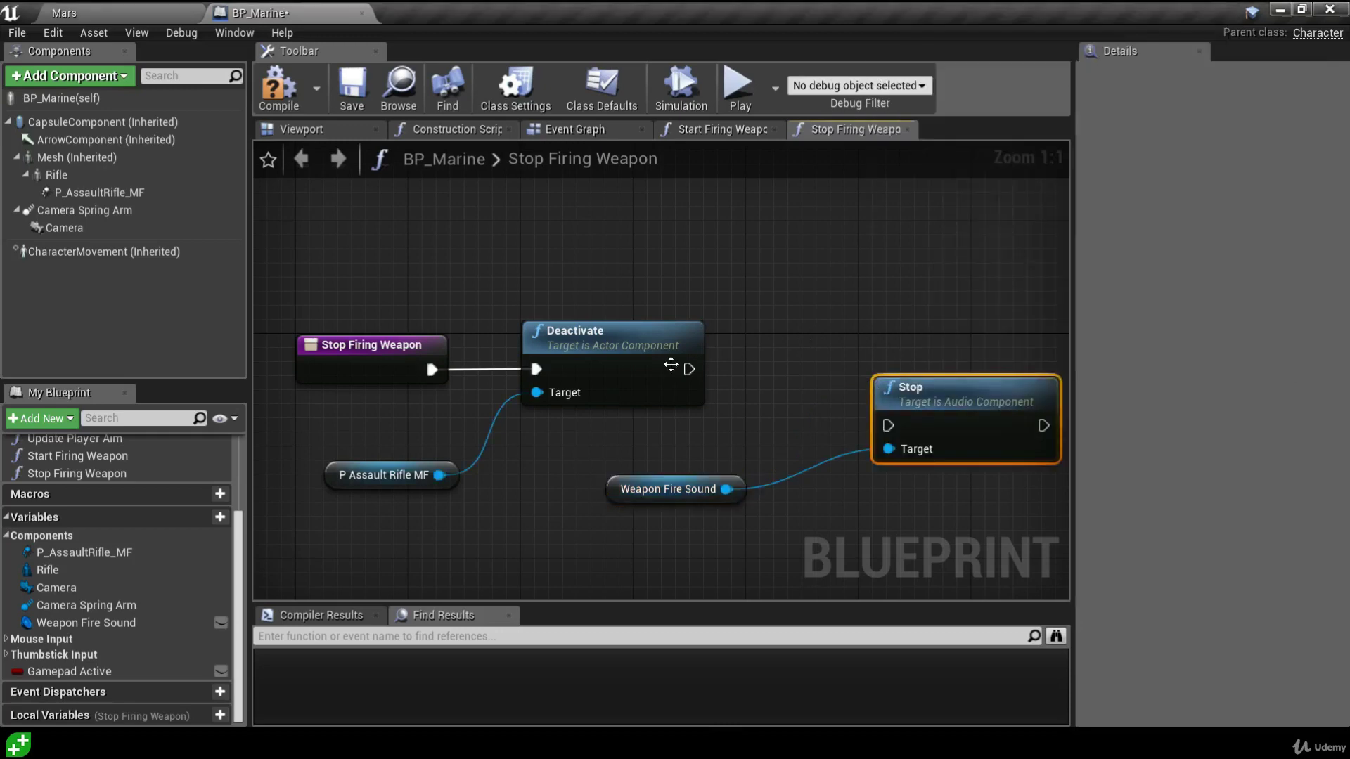
drag(689, 369, 795, 353)
click(807, 469)
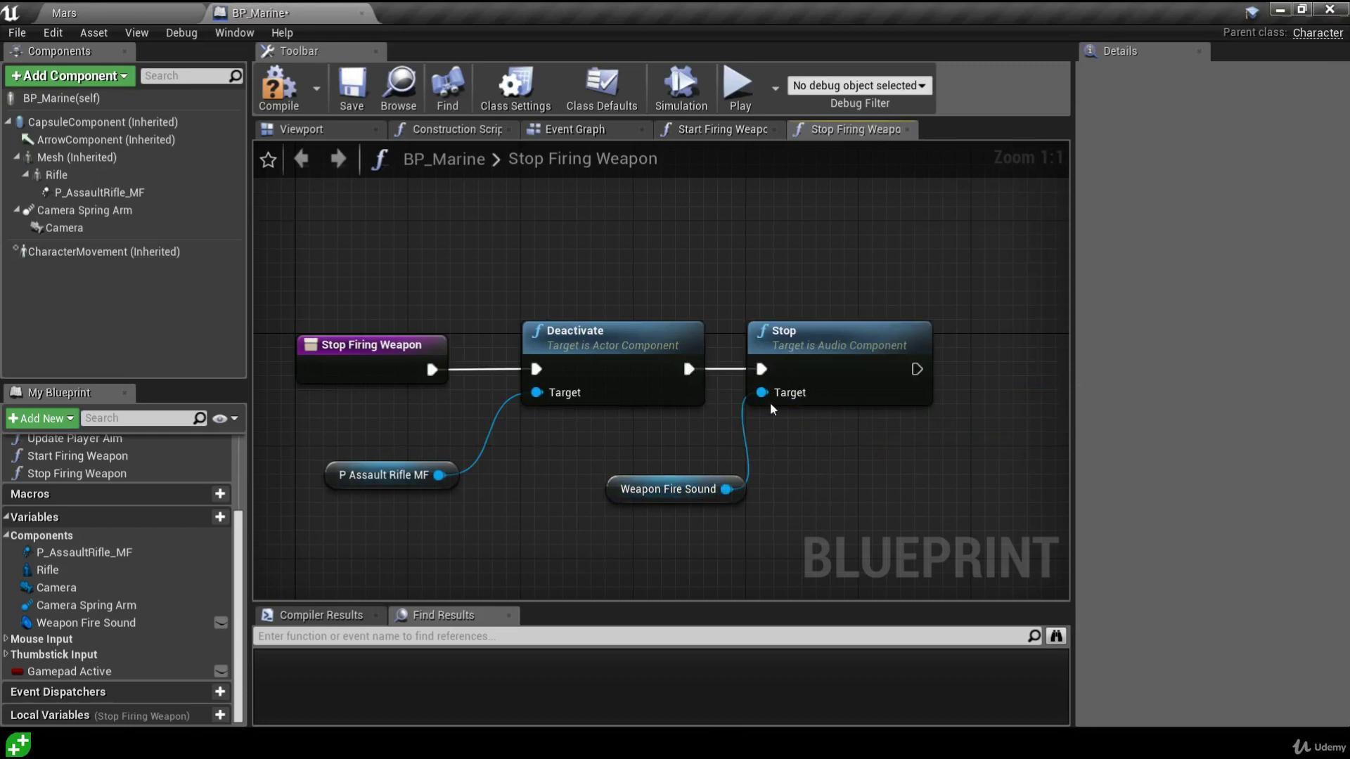
- Return to the Start Firing Weapon function and expand the Spawn Sound 2D node's advanced options
click(727, 138)
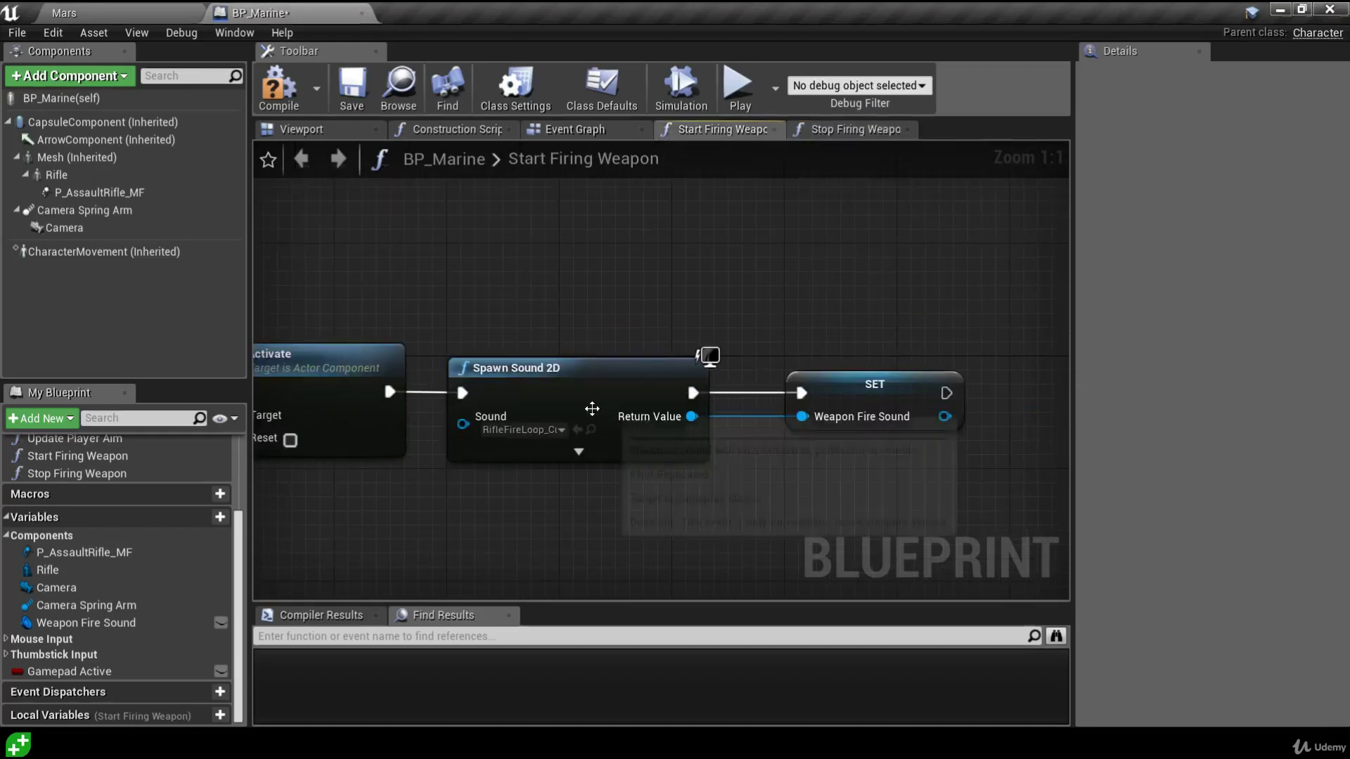
right_drag(651, 398, 667, 397)
click(659, 440)
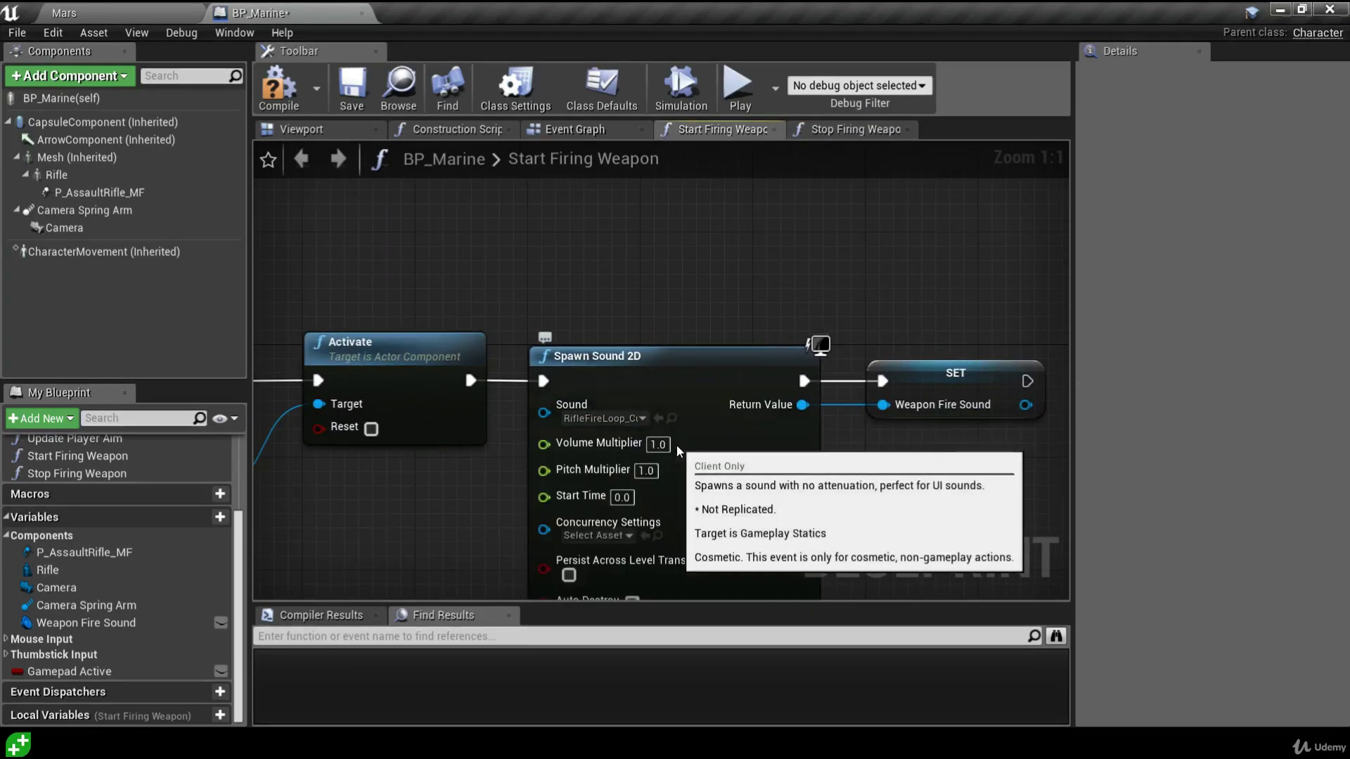
- Examine Auto Destroy among Spawn Sound 2D's advanced options, collapse them, and go back to the Stop Firing Weapon function
right_drag(705, 470, 723, 330)
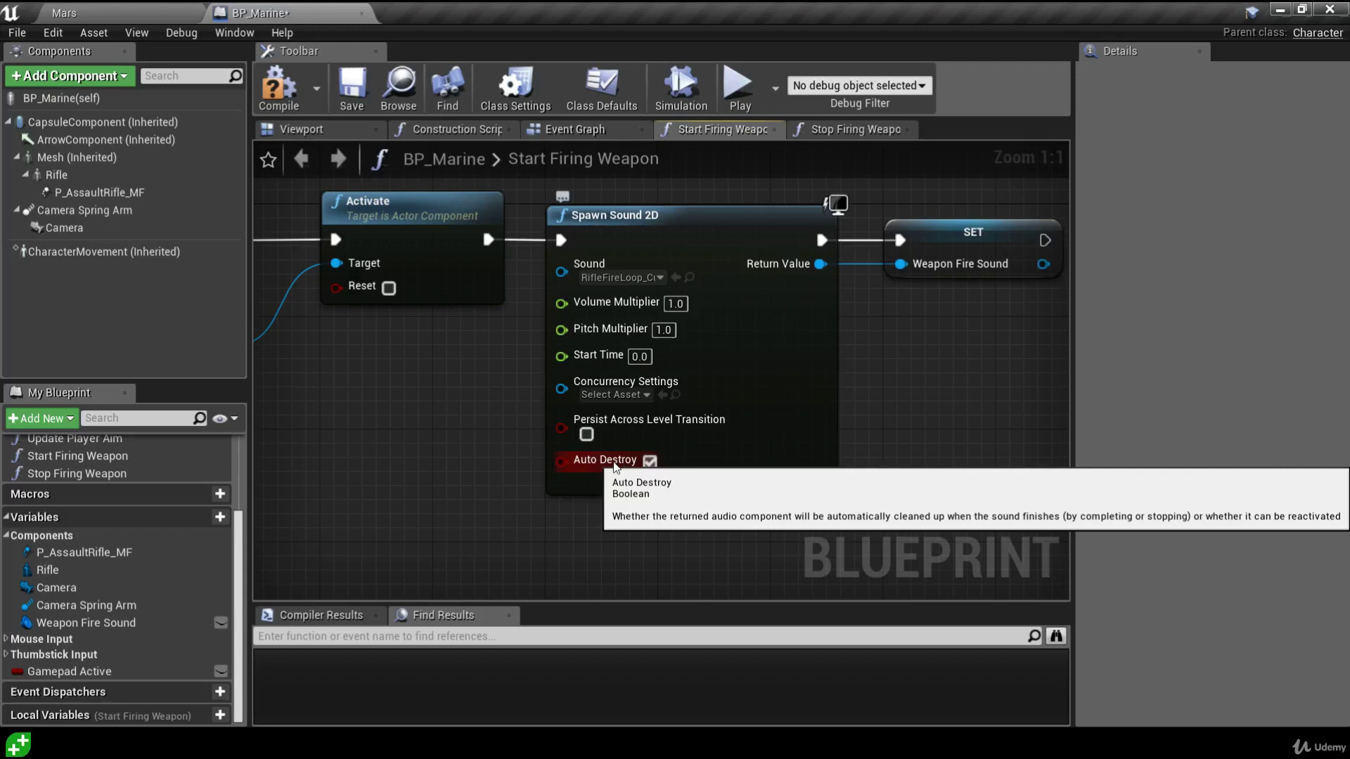
click(677, 485)
right_drag(662, 453, 665, 567)
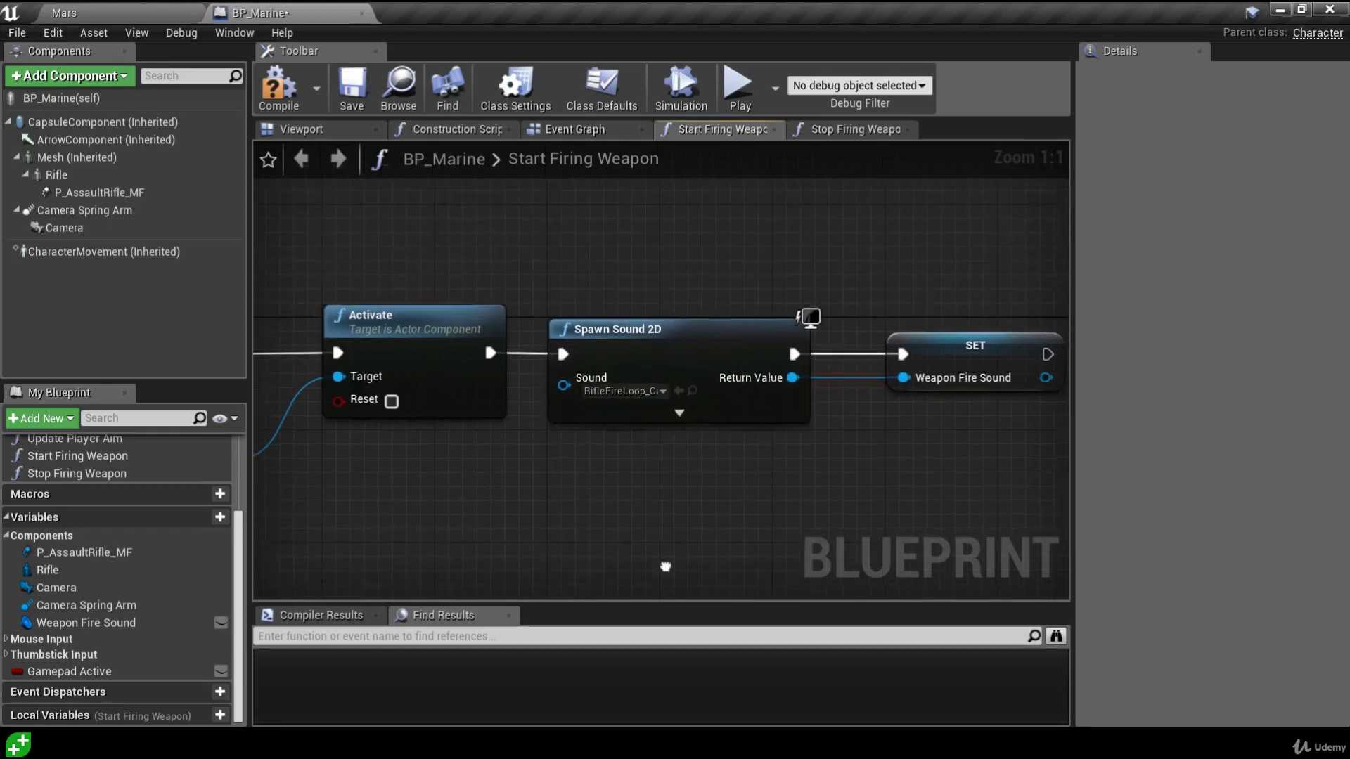
click(851, 130)
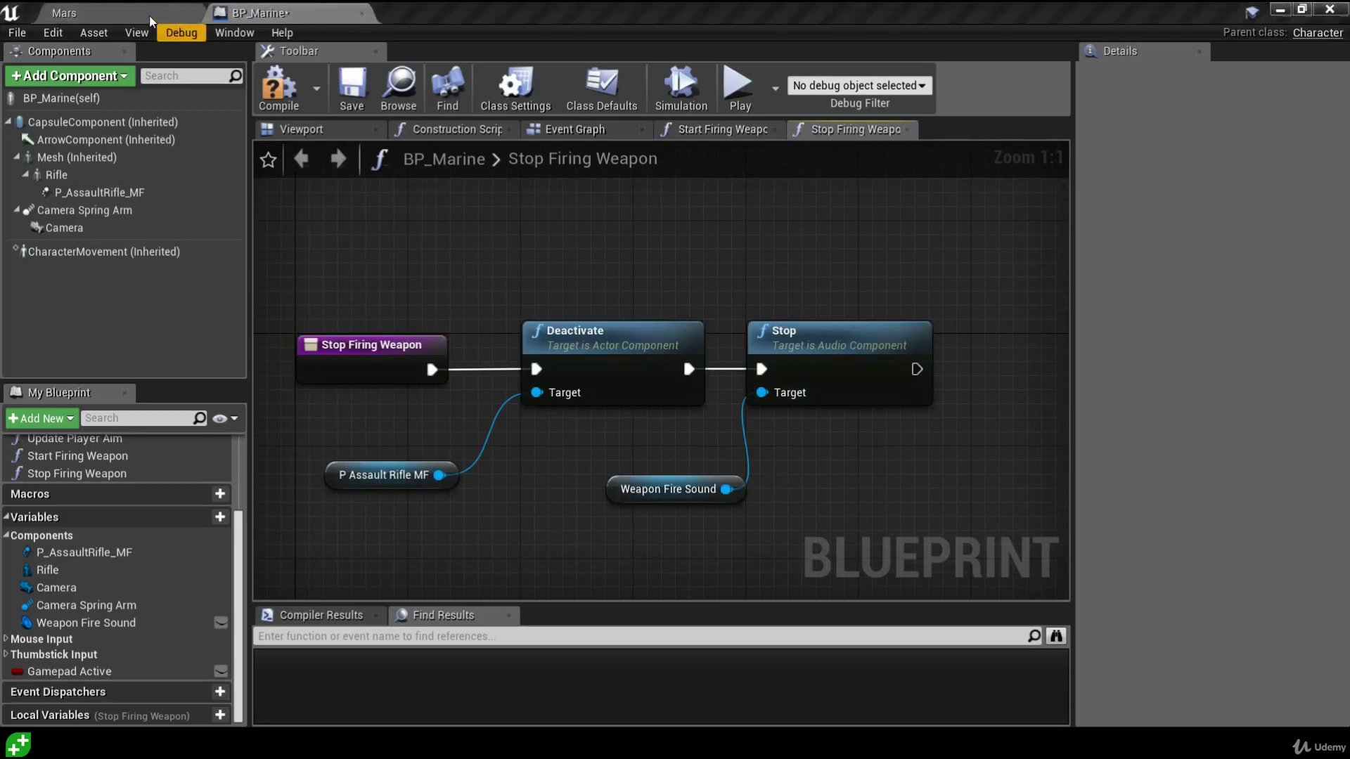
- Play-test the Mars level to hear the marine's rifle fire sound start and stop, and end the play session
click(123, 13)
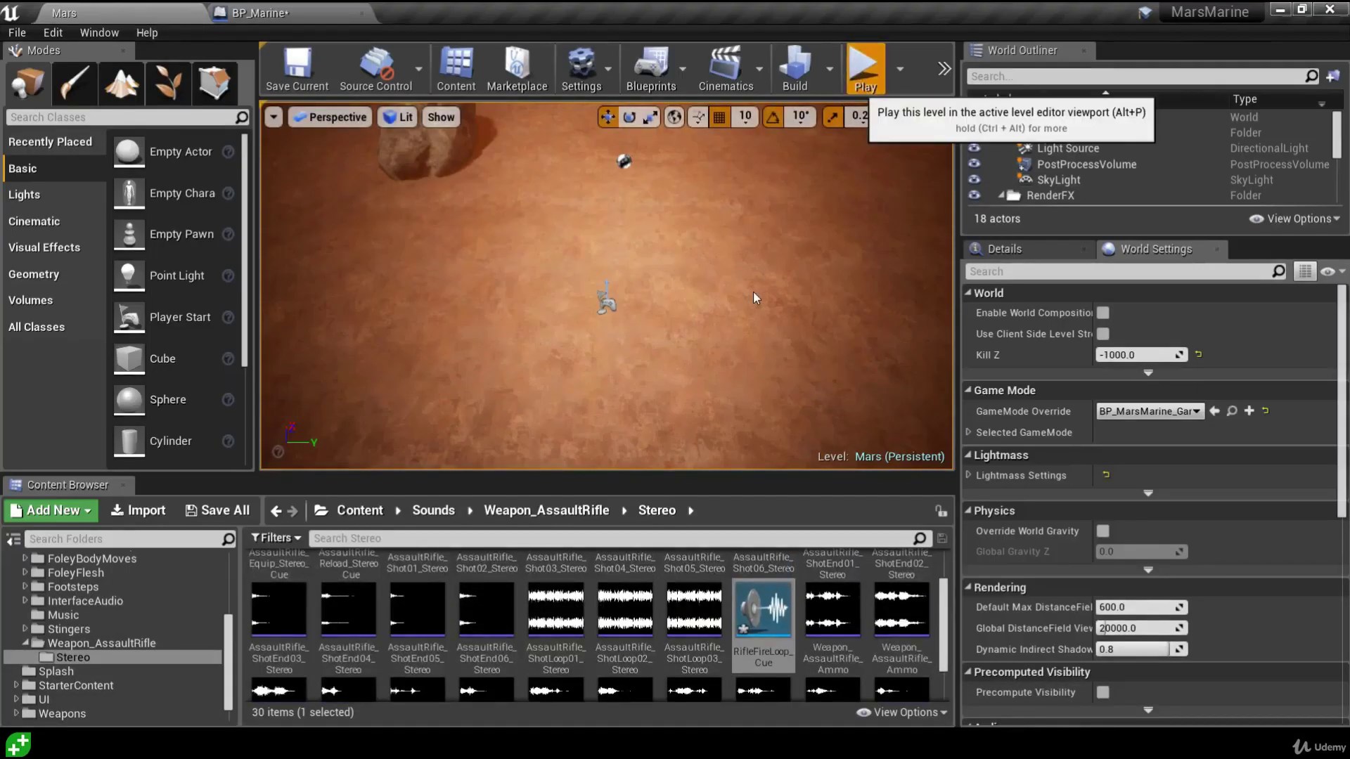
click(863, 63)
click(575, 270)
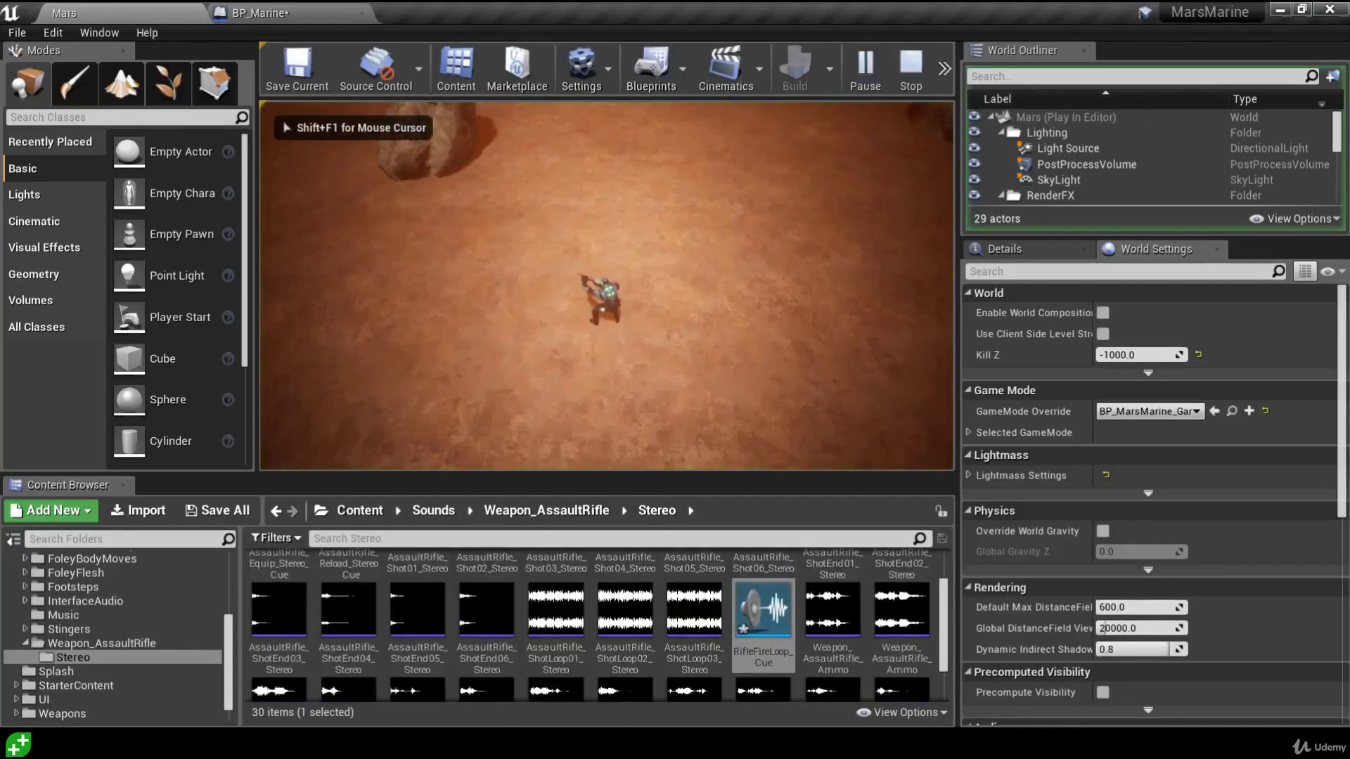
key(d)
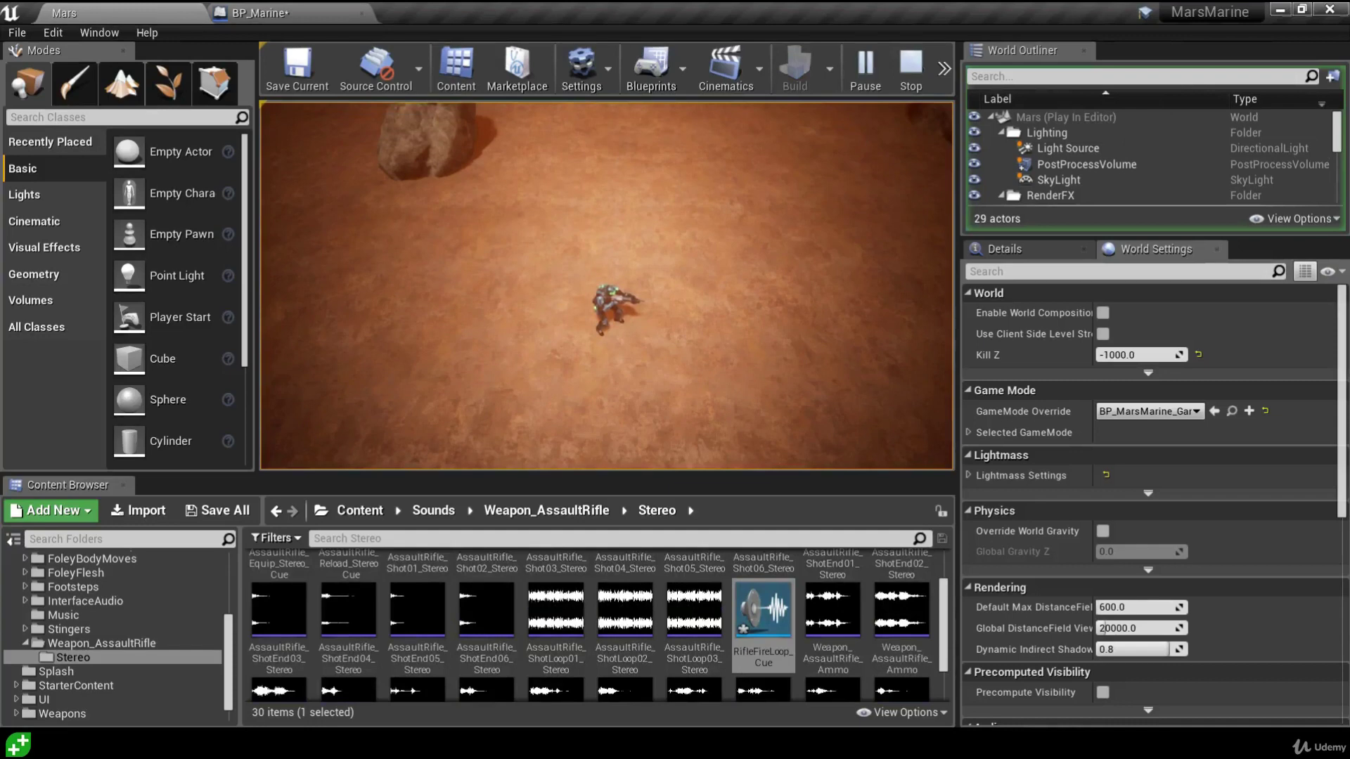
key(Escape)
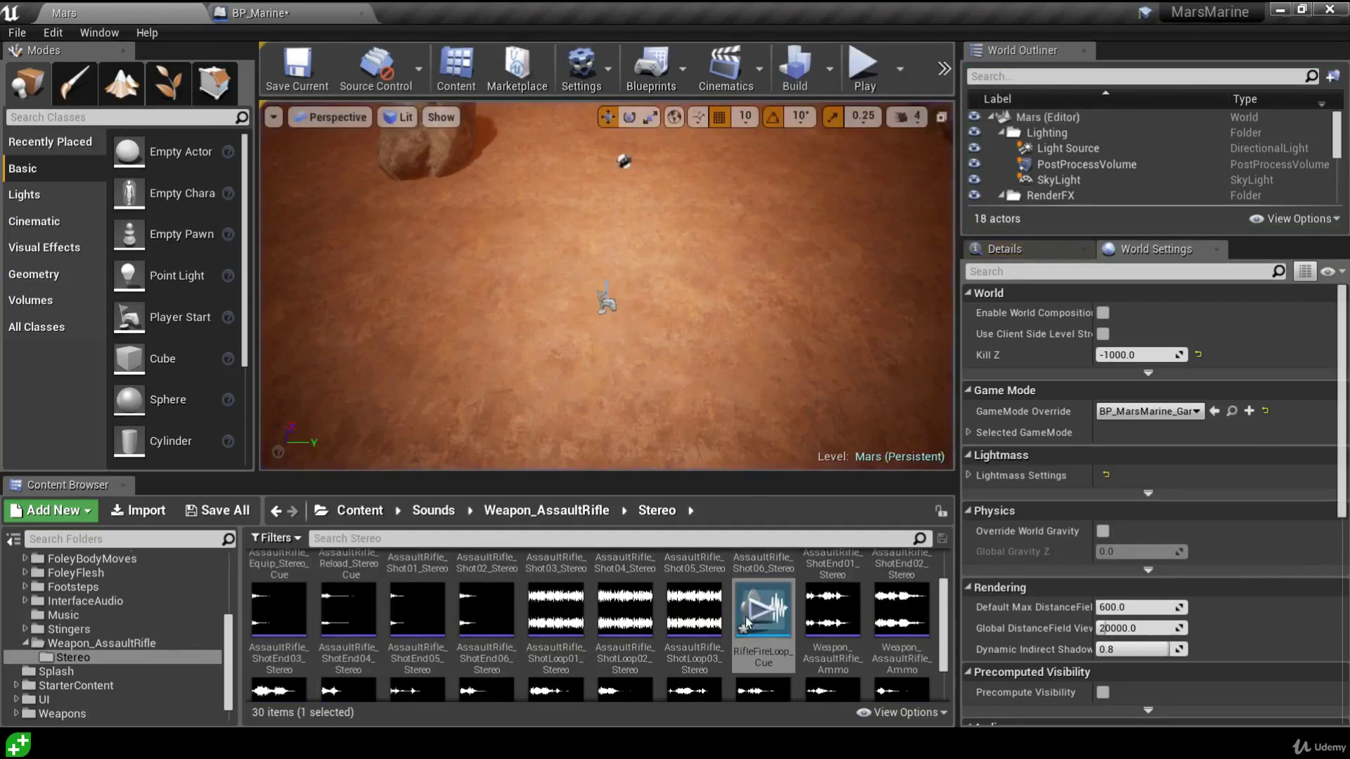
- Preview the AssaultRifle ShotEnd stereo sounds and select the six ShotEnd Wave Player nodes in the RifleFireEnd_Cue graph
scroll(735, 632, up, 1)
scroll(735, 631, up, 1)
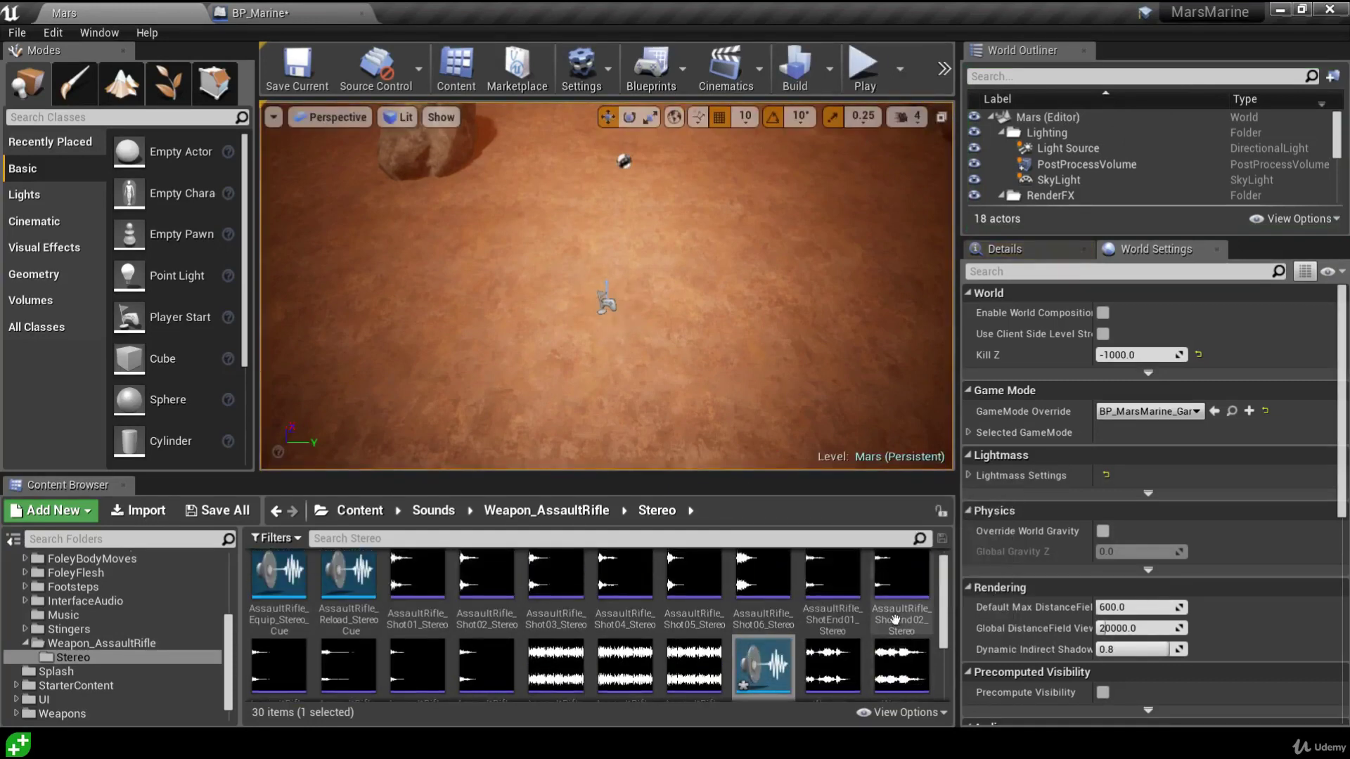
click(831, 571)
scroll(417, 604, down, 1)
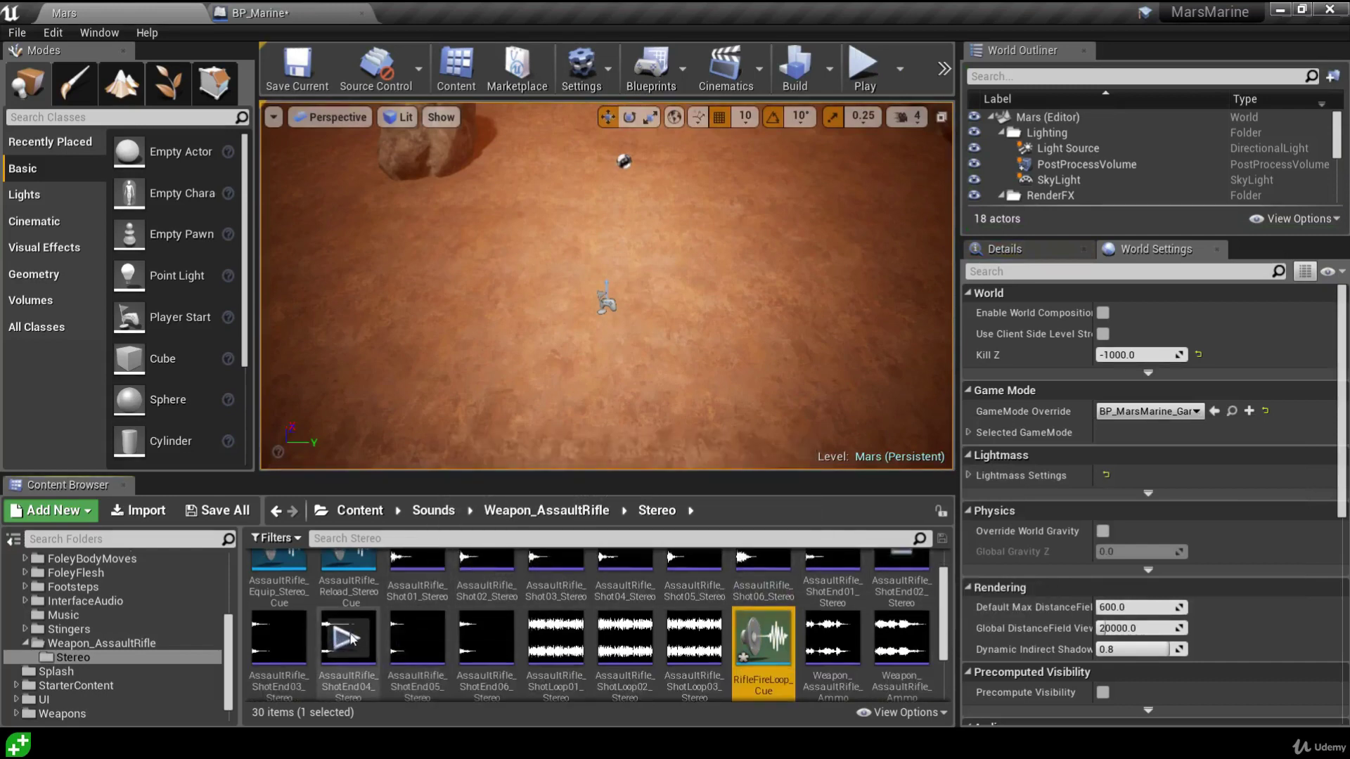
click(348, 637)
click(417, 637)
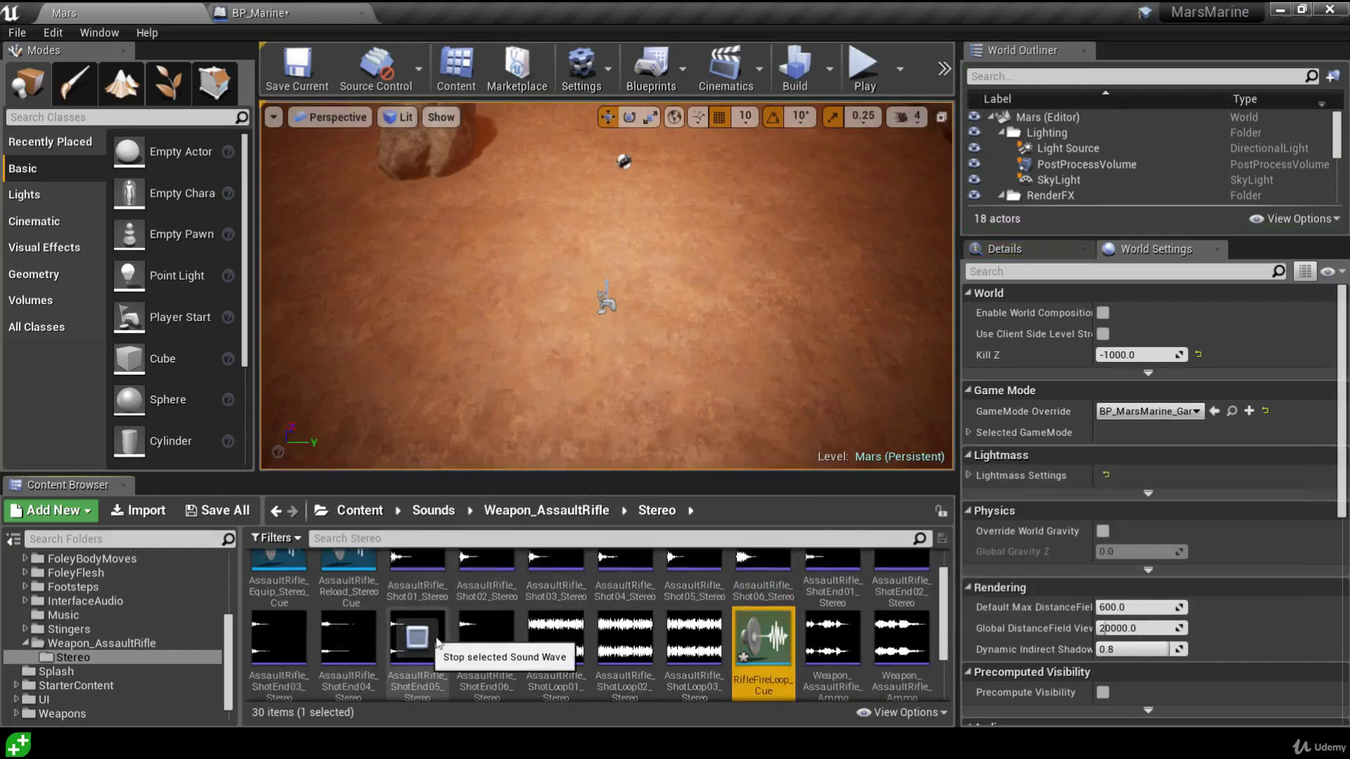
click(269, 643)
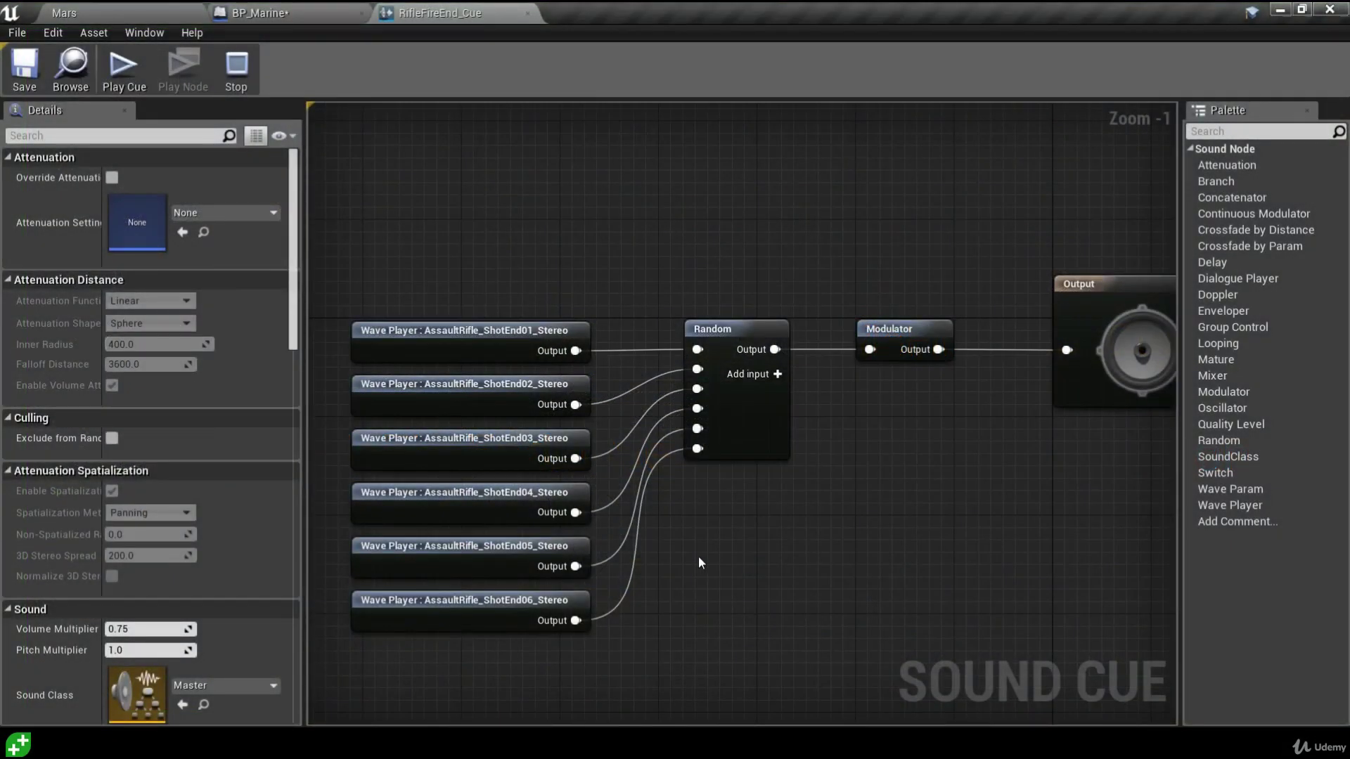
drag(453, 316, 492, 603)
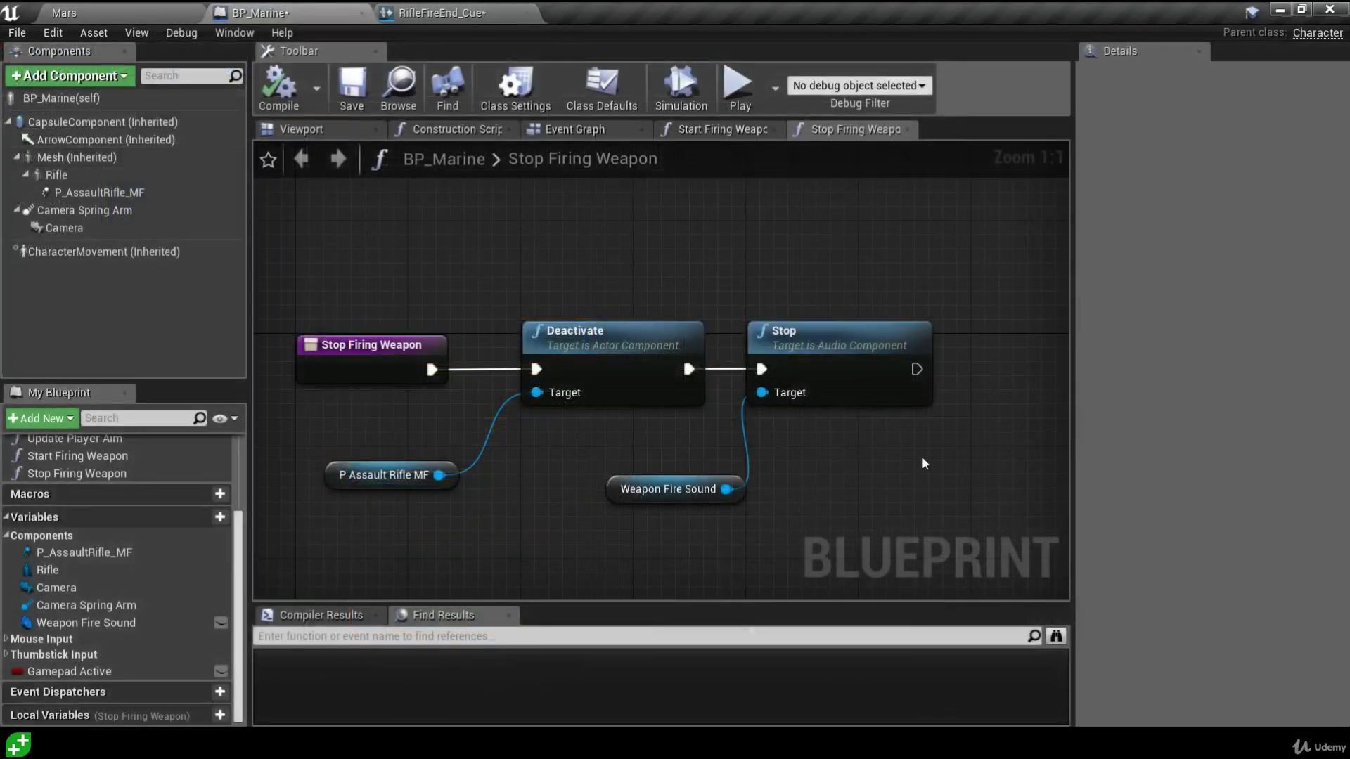
- Add a Spawn Sound 2D node to BP_Marine's Stop Firing Weapon function and connect it after the Stop node
right_drag(938, 465, 591, 483)
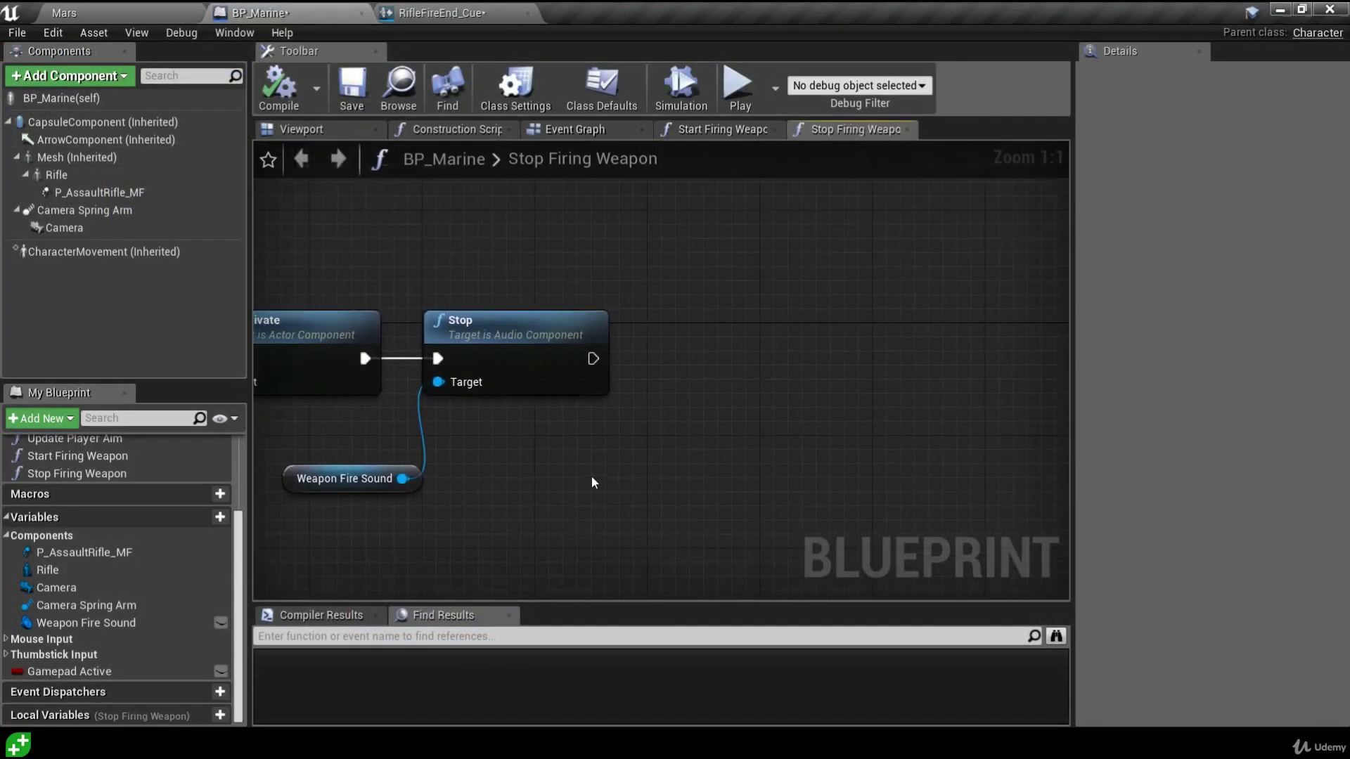
right_click(718, 356)
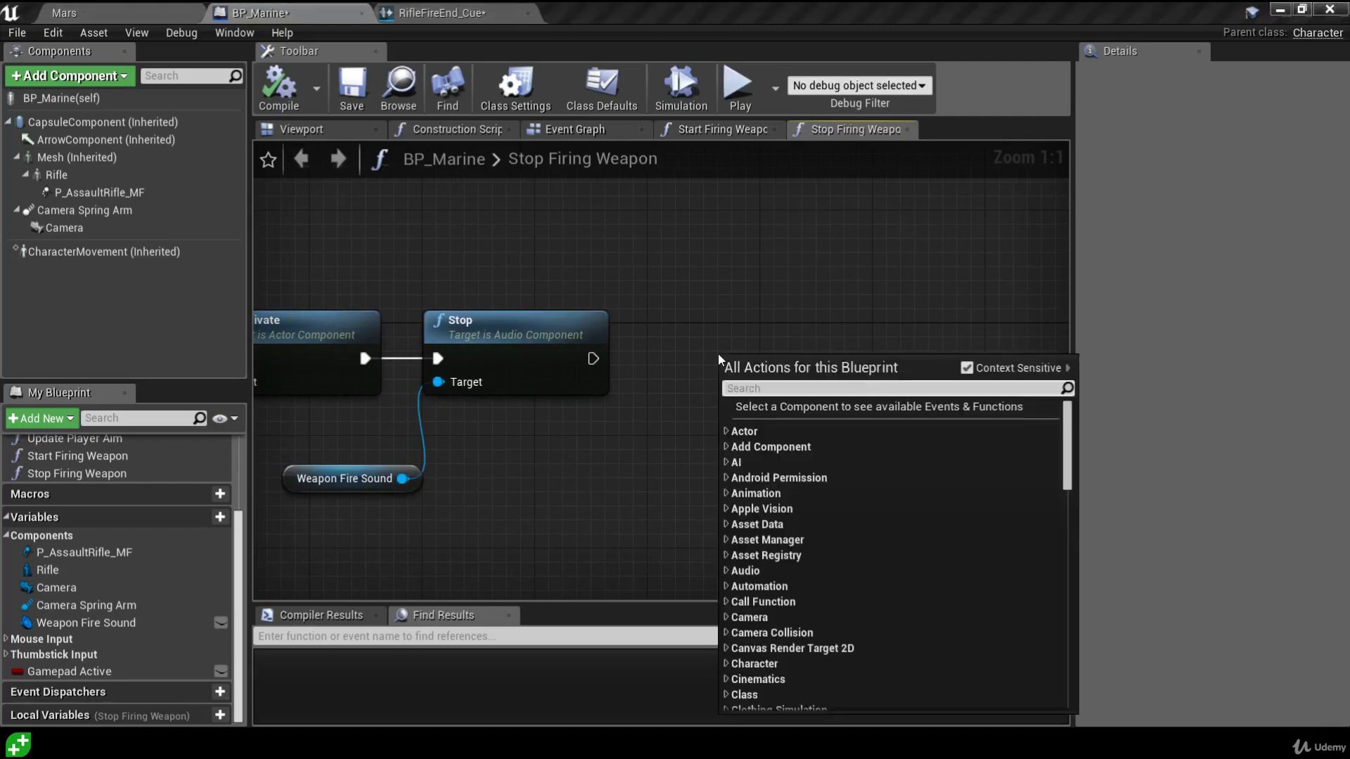
text(spawn sound)
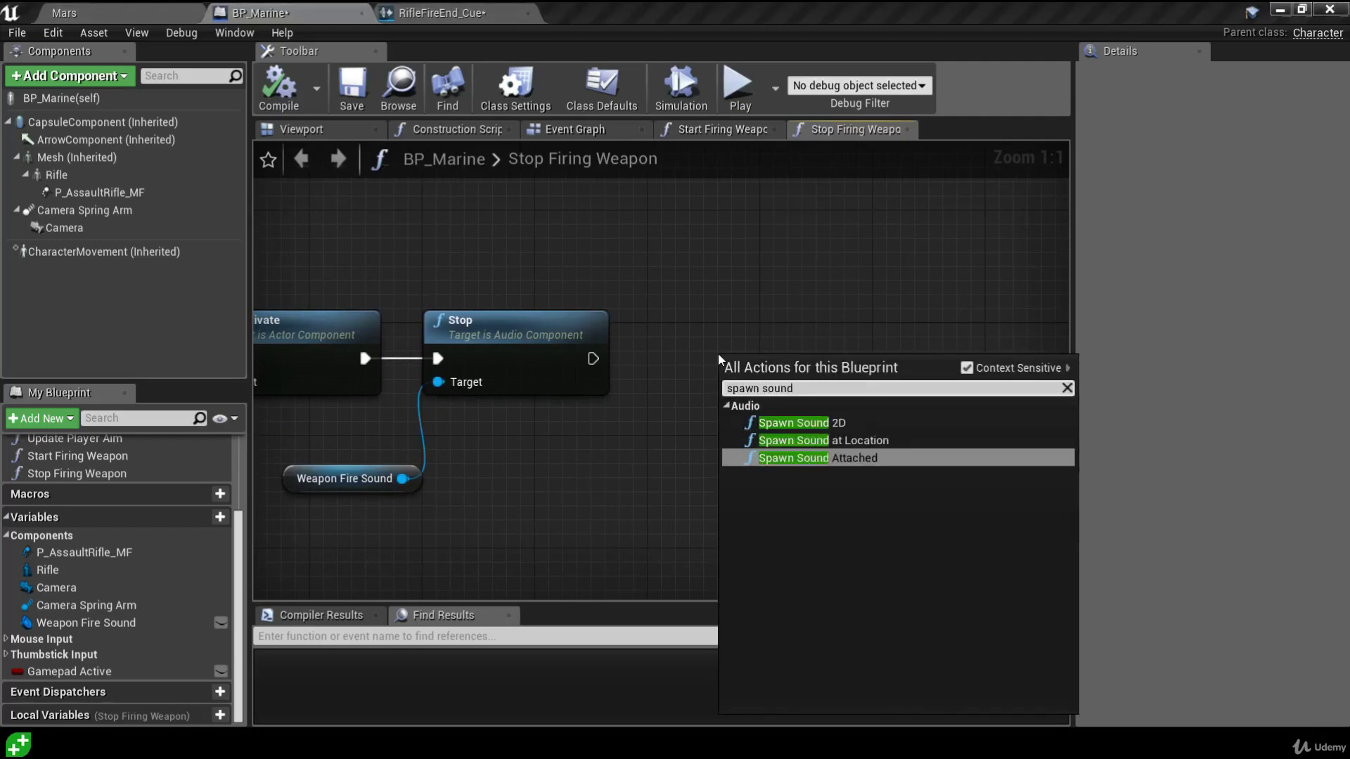
click(802, 422)
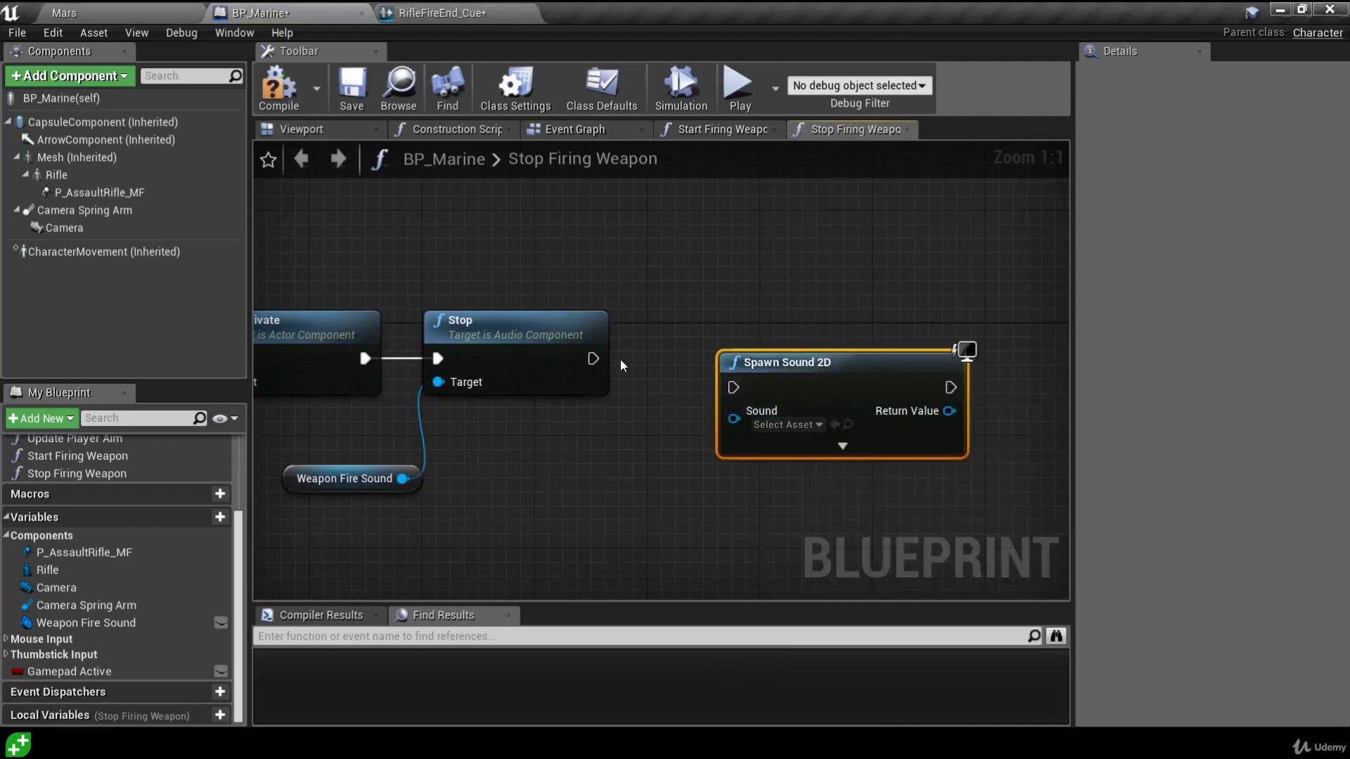
drag(594, 358, 751, 364)
- Set the new Spawn Sound 2D node's Sound to RifleFireEnd_Cue
click(747, 396)
text(fireend)
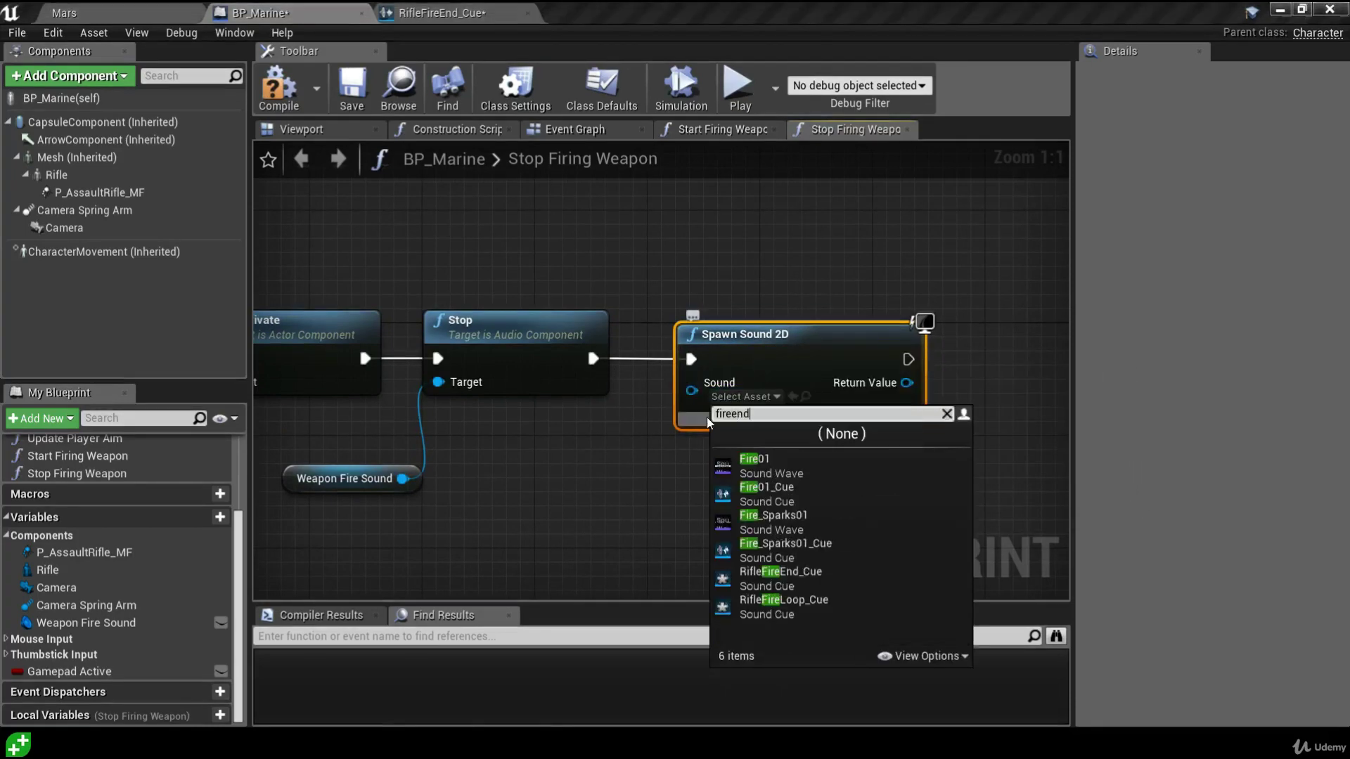
click(773, 464)
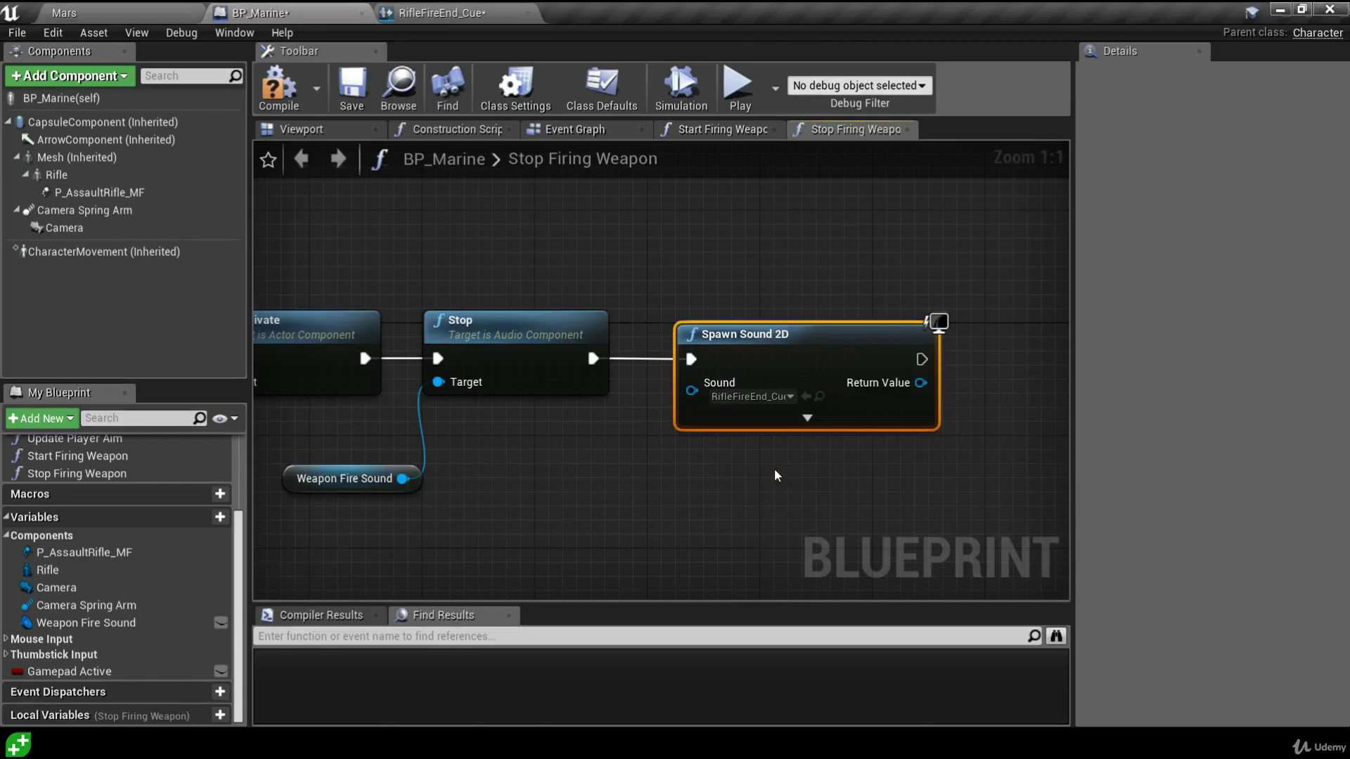
- Check and collapse the new Spawn Sound 2D node's advanced options, and compile and save BP_Marine
right_drag(775, 471, 656, 474)
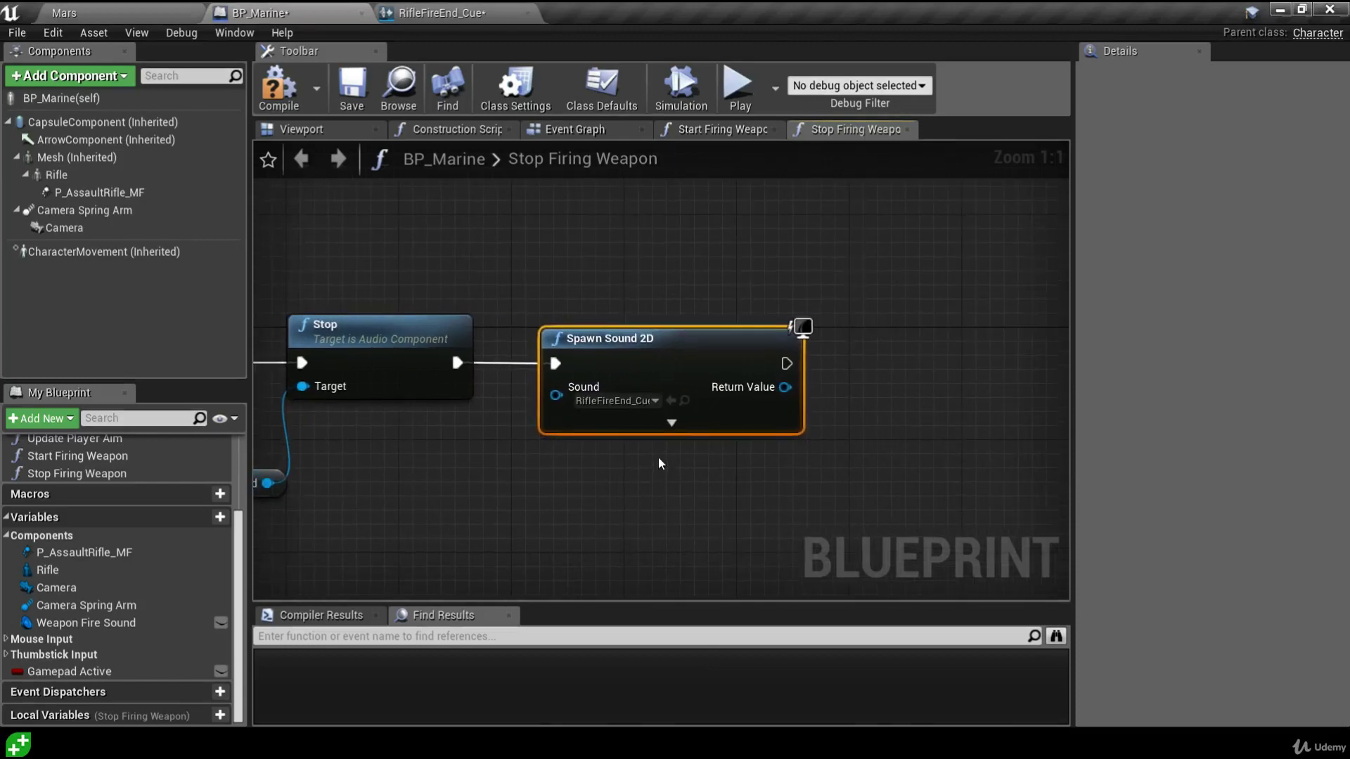
click(672, 422)
right_drag(675, 429, 672, 308)
click(681, 487)
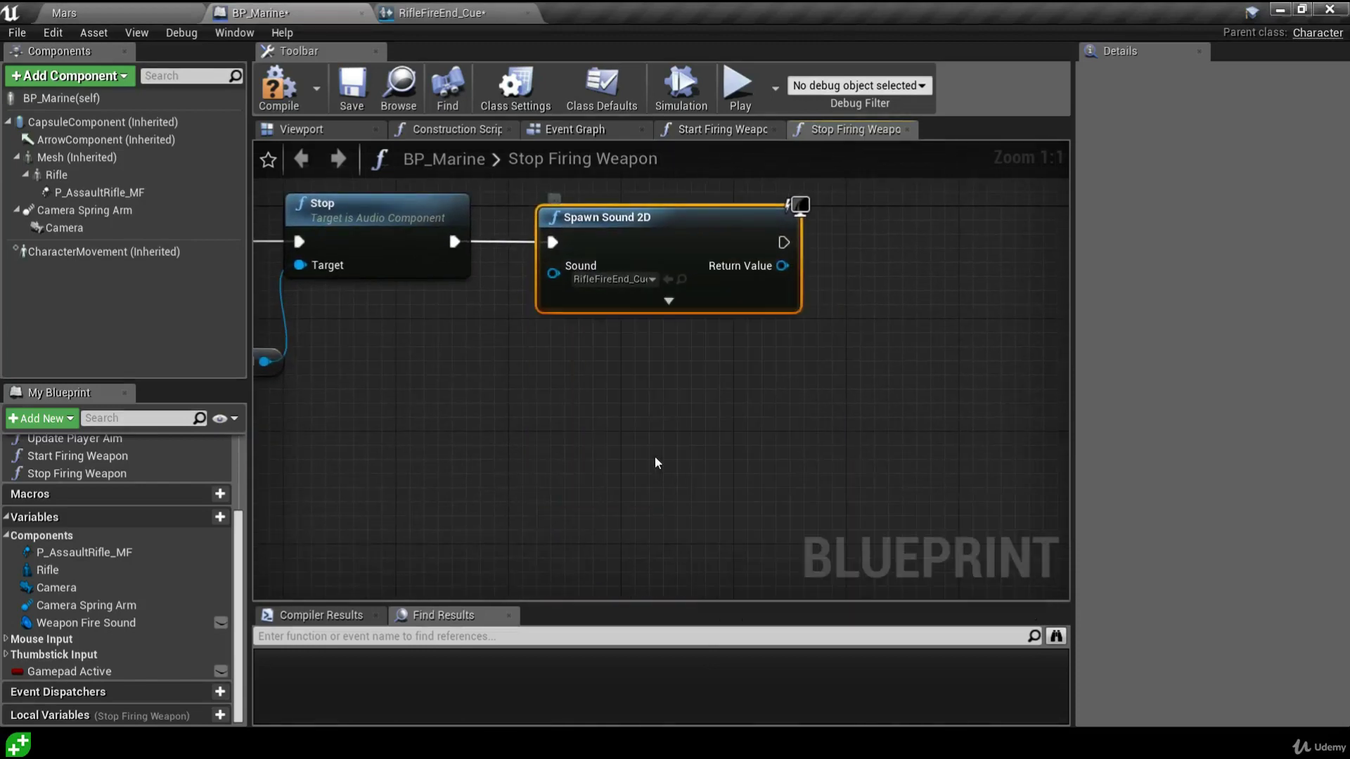
right_drag(655, 456, 816, 555)
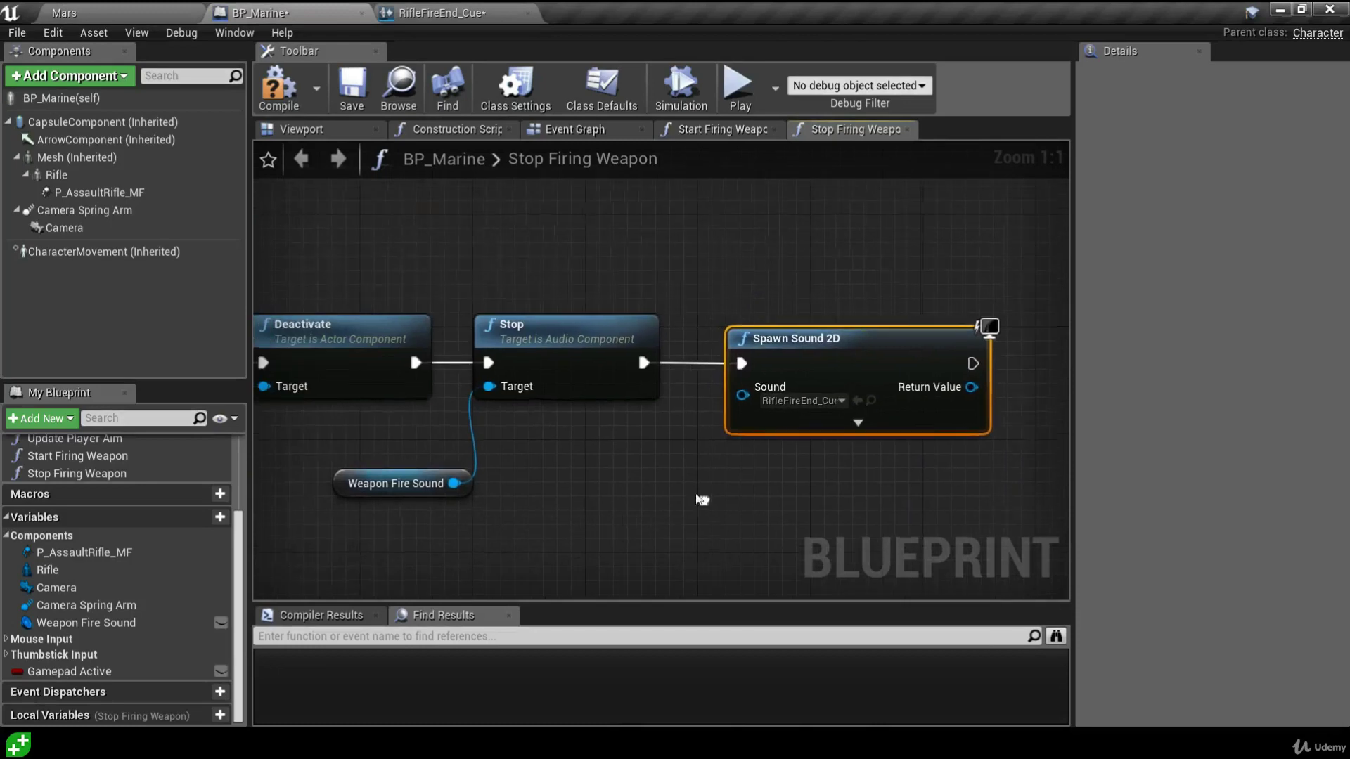
click(299, 107)
click(352, 86)
- Review in the Event Graph how the Fire Weapon input action calls the start and stop firing functions
click(592, 137)
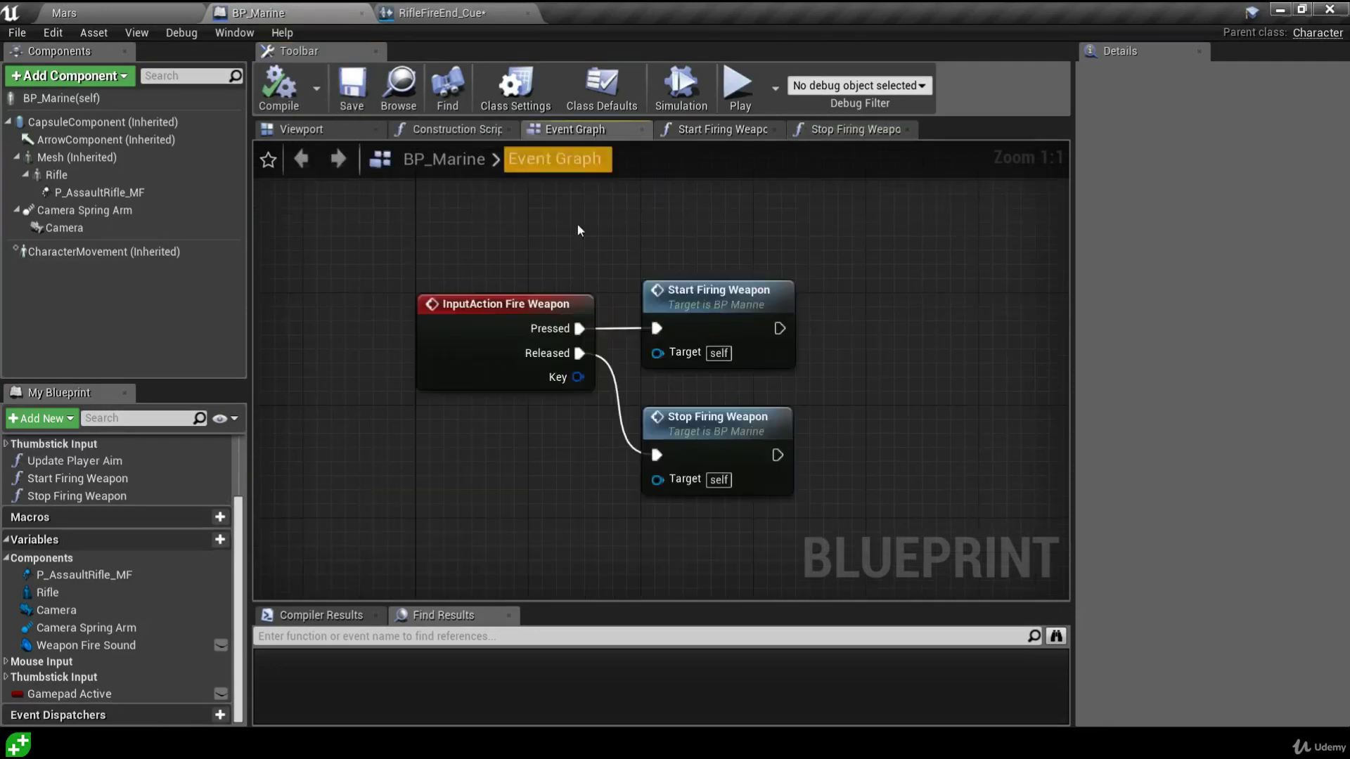
right_drag(630, 269, 616, 324)
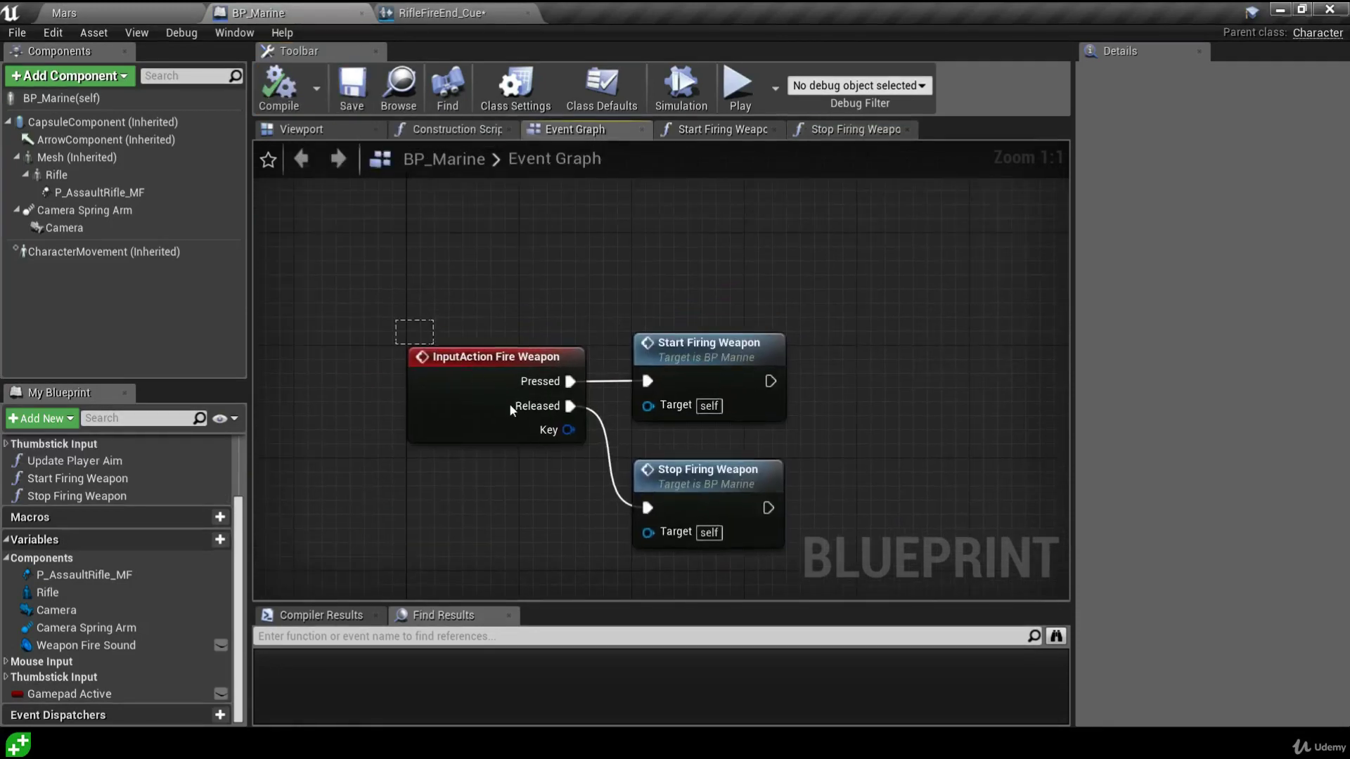
drag(509, 402, 571, 482)
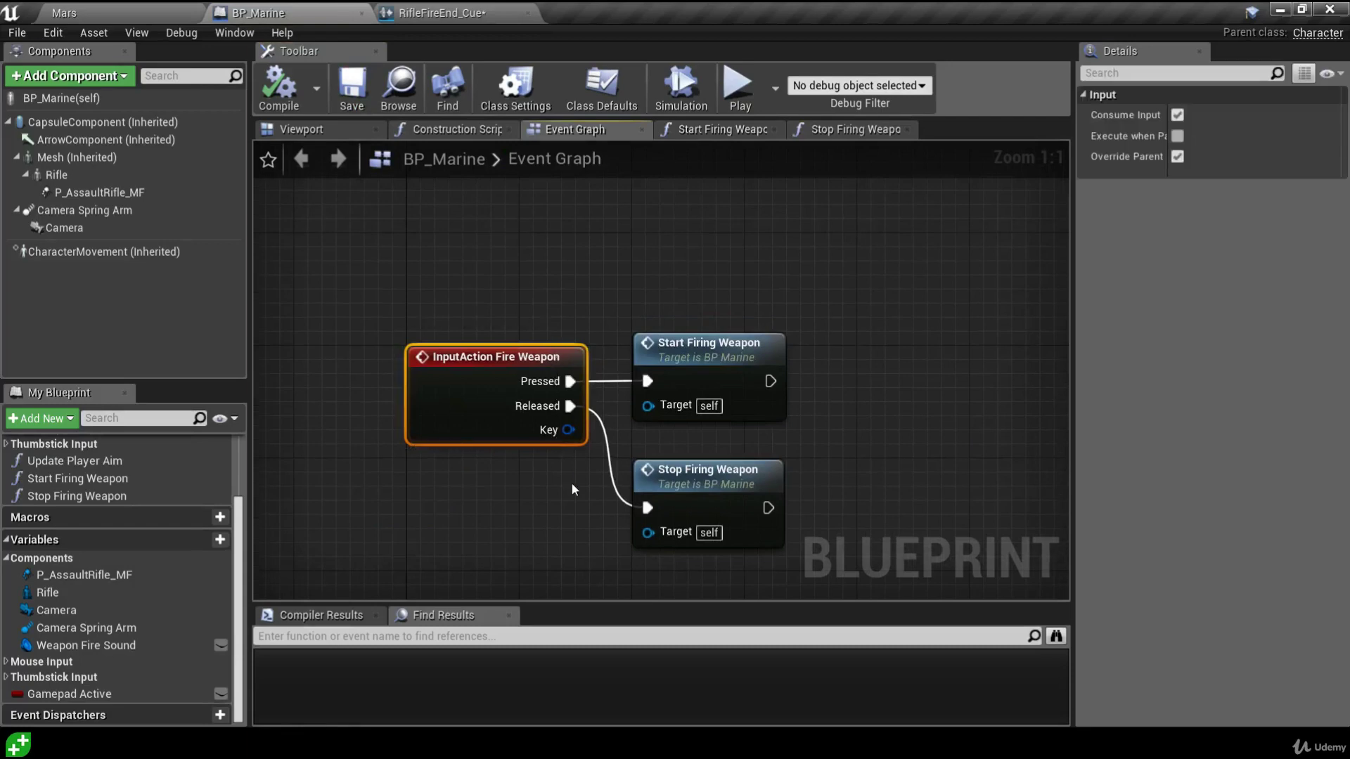
click(573, 488)
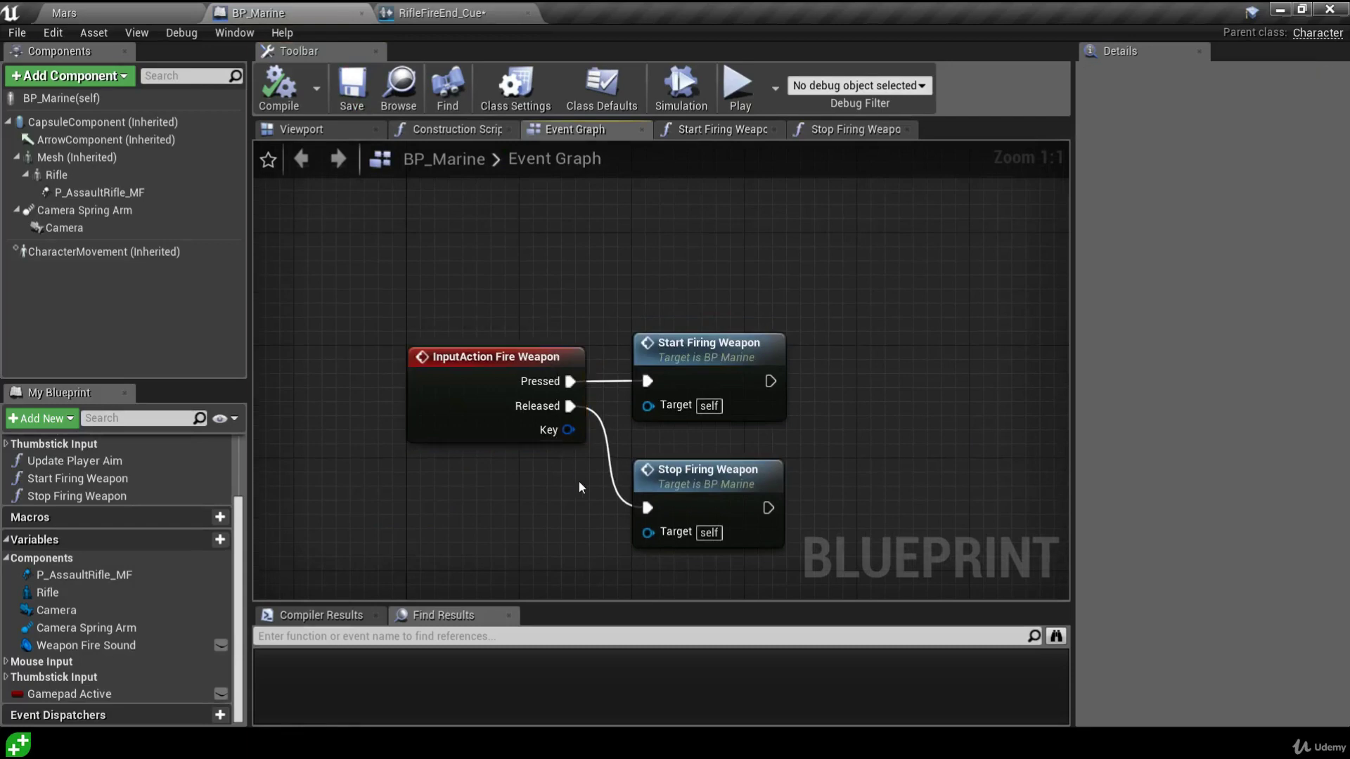
- Open the Start Firing Weapon function and review its Activate, Spawn Sound 2D and Set Weapon Fire Sound nodes
click(711, 361)
double_click(711, 361)
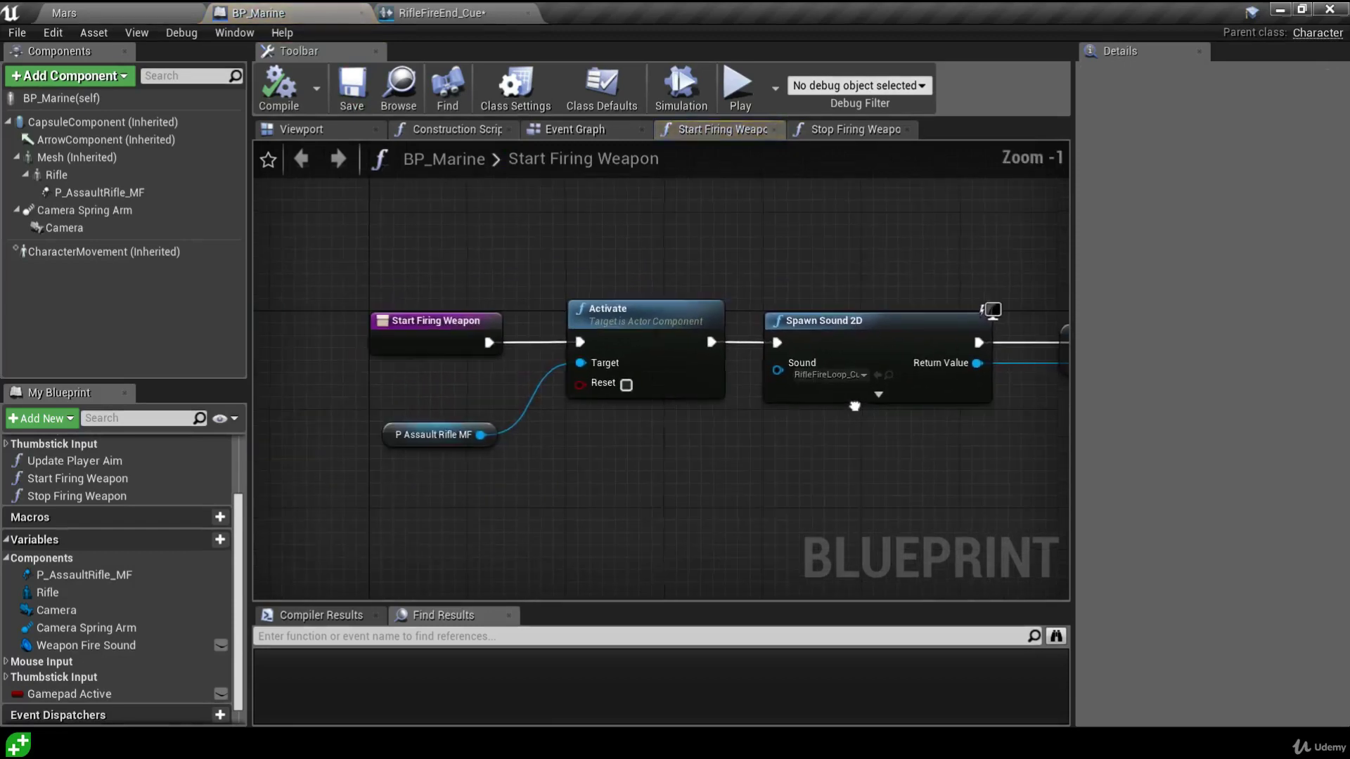
drag(439, 390, 587, 443)
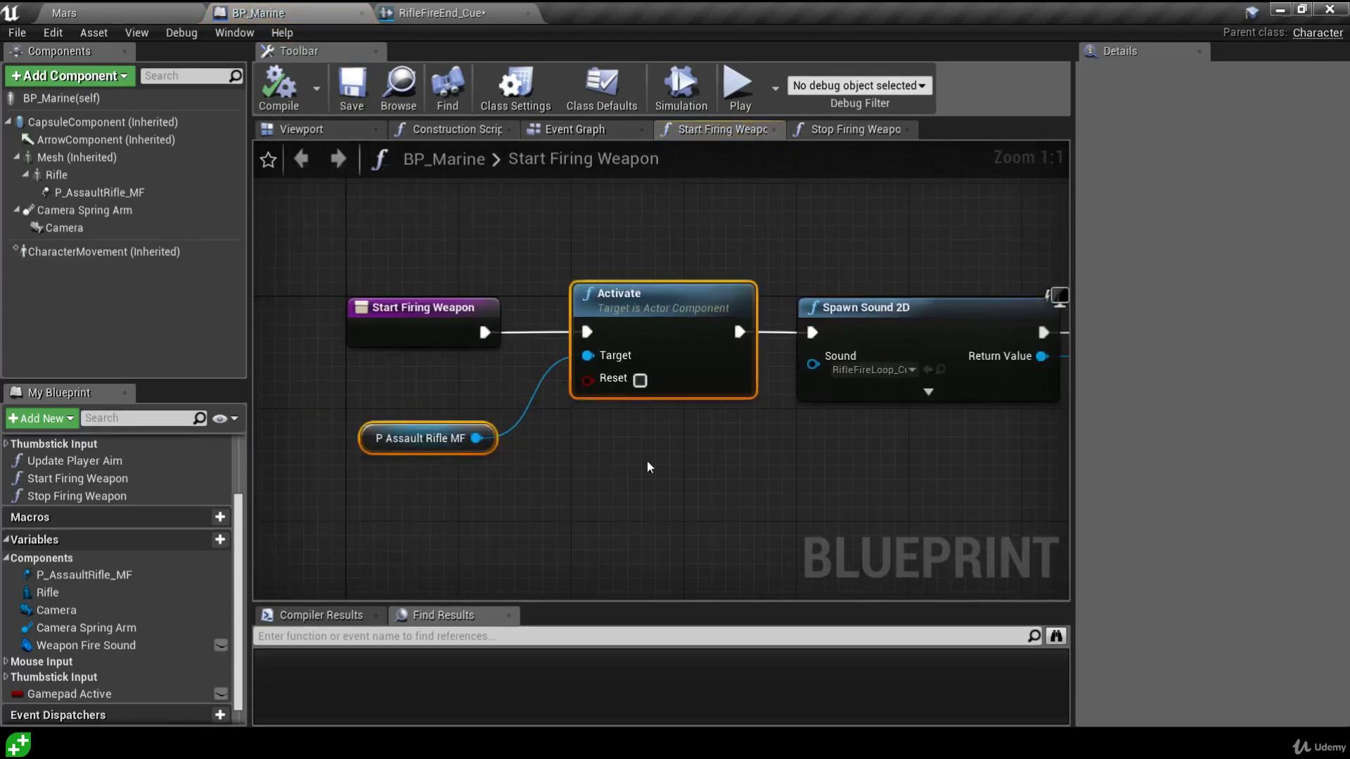
right_drag(587, 442, 807, 470)
click(807, 470)
drag(871, 468, 639, 346)
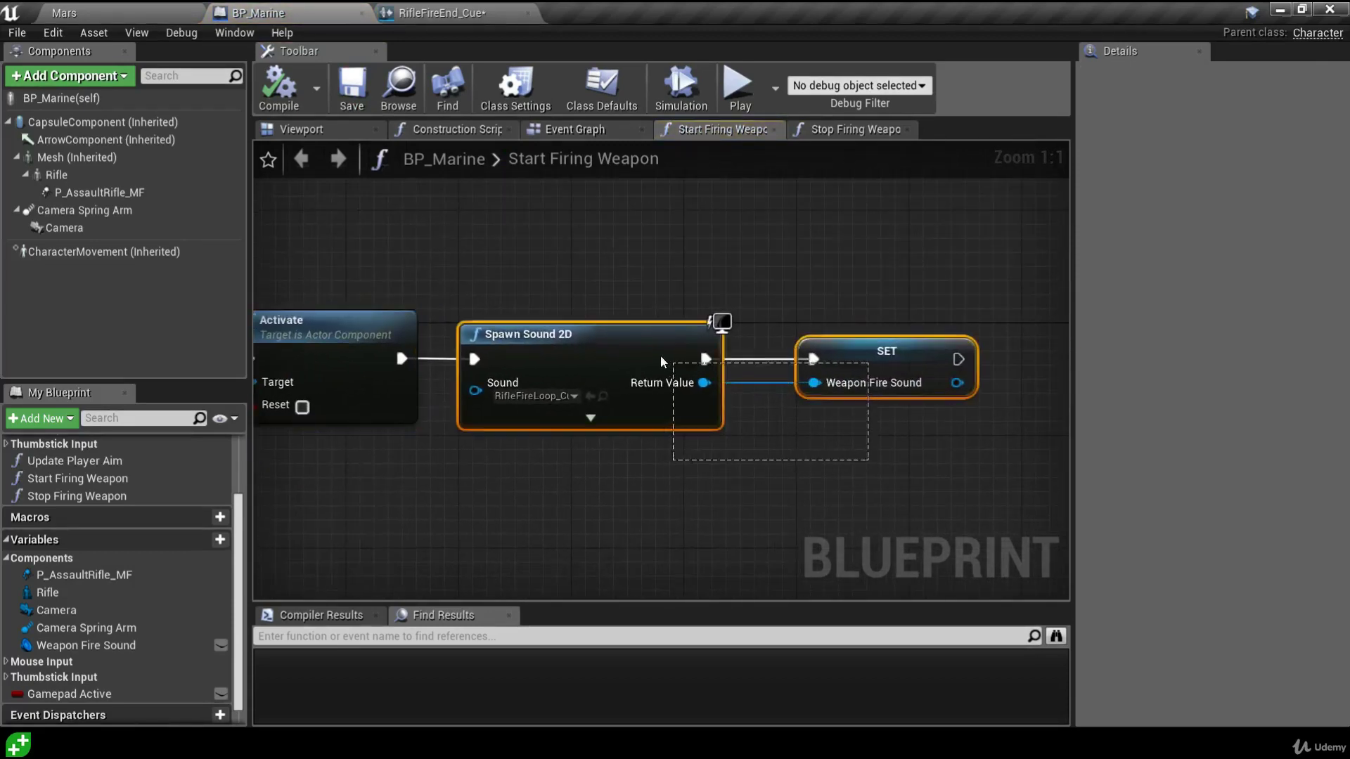
right_drag(871, 313, 761, 324)
click(761, 323)
click(766, 391)
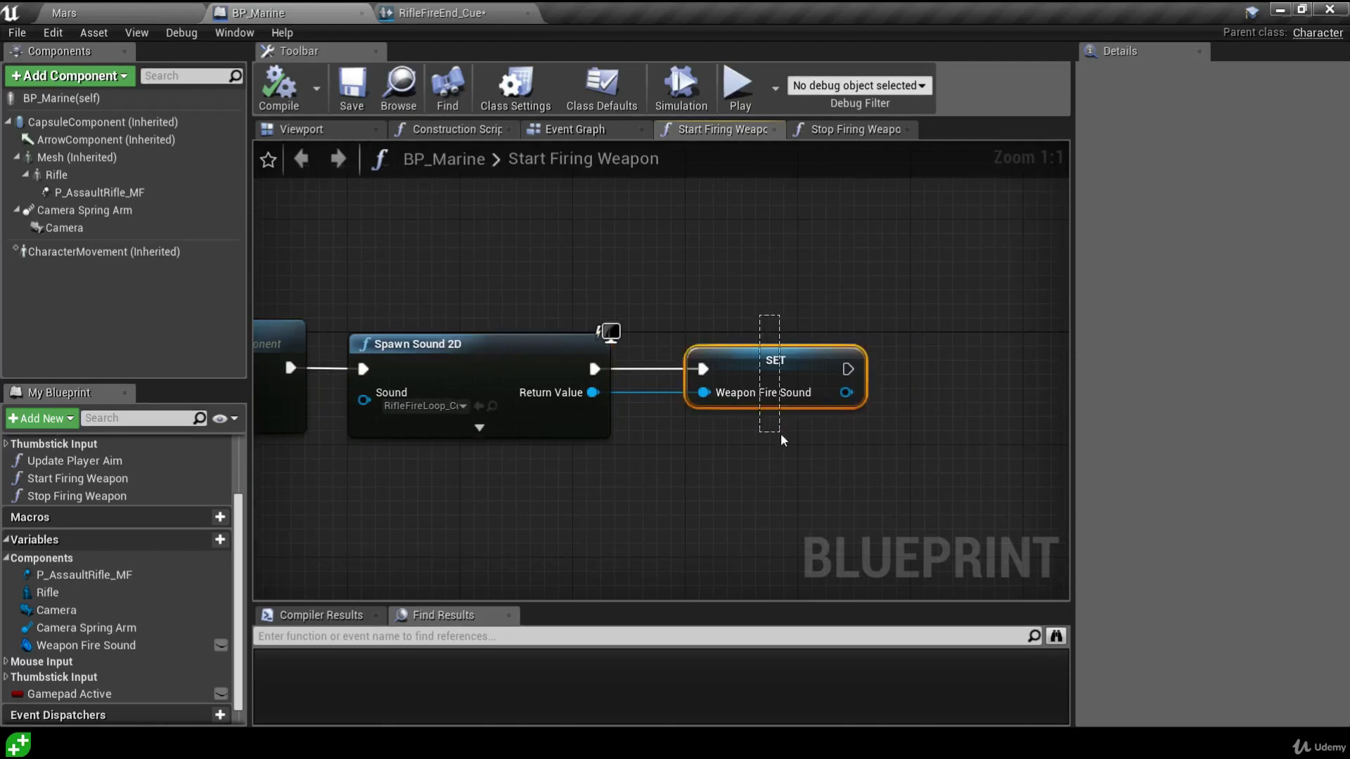
click(784, 441)
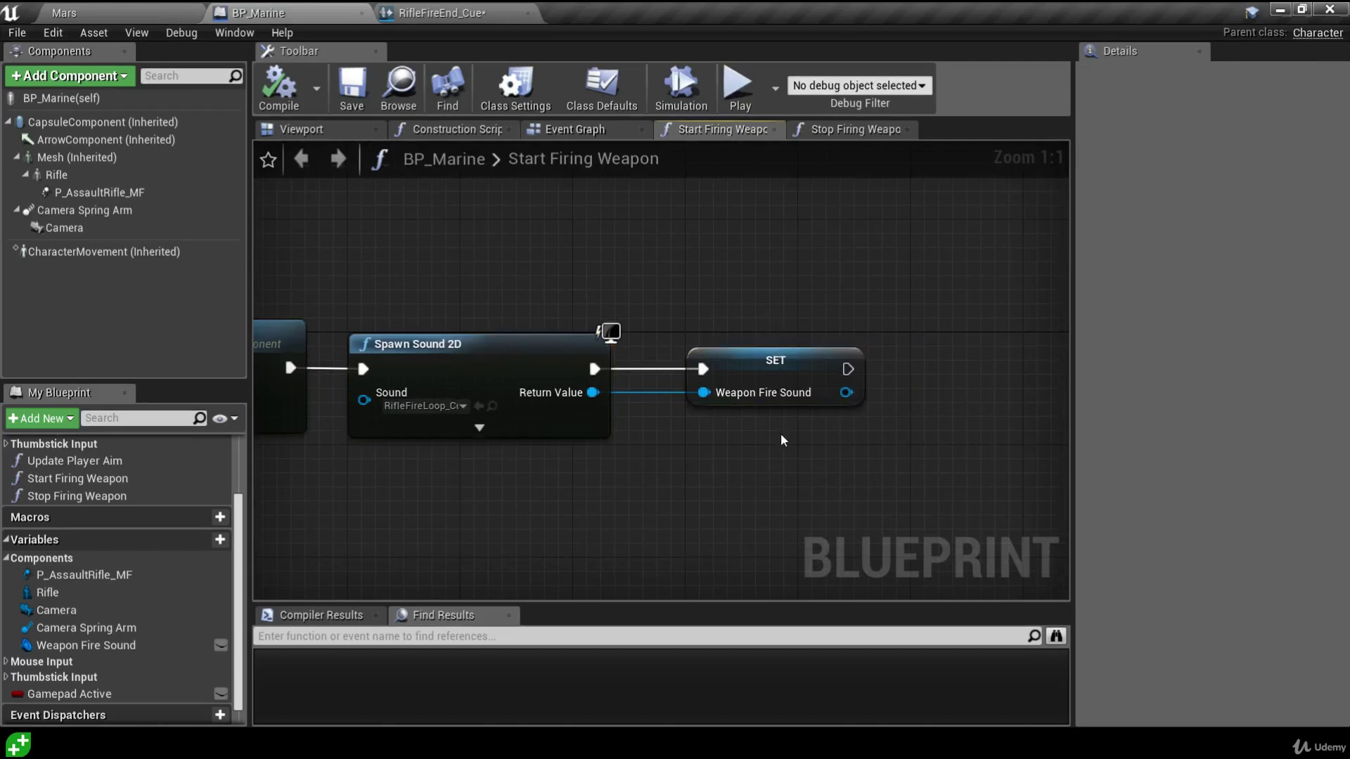
- Review the Stop Firing Weapon function's Deactivate, Stop and Spawn Sound 2D nodes
click(851, 129)
right_drag(681, 309, 943, 335)
right_drag(506, 407, 542, 441)
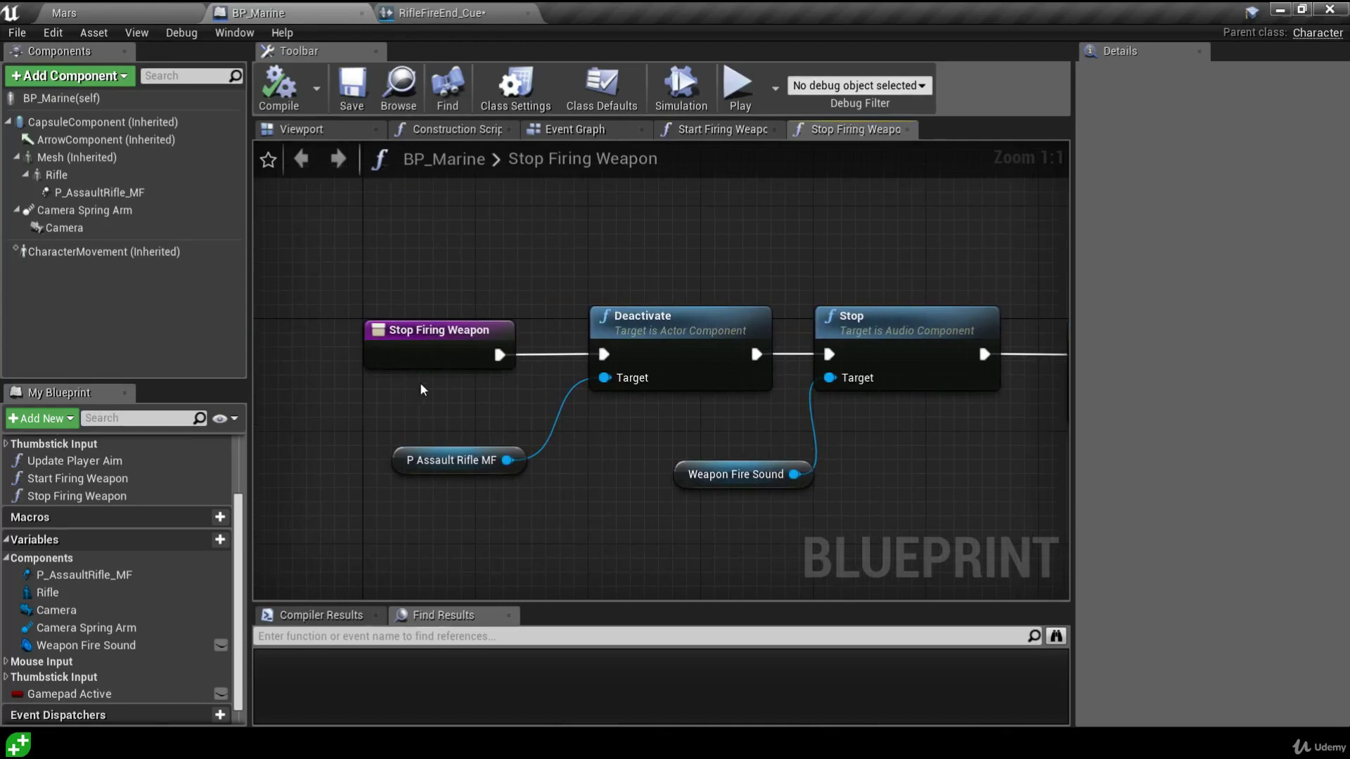
drag(419, 384, 602, 475)
right_drag(979, 339, 767, 358)
drag(706, 538, 594, 404)
click(782, 474)
right_drag(782, 474, 548, 477)
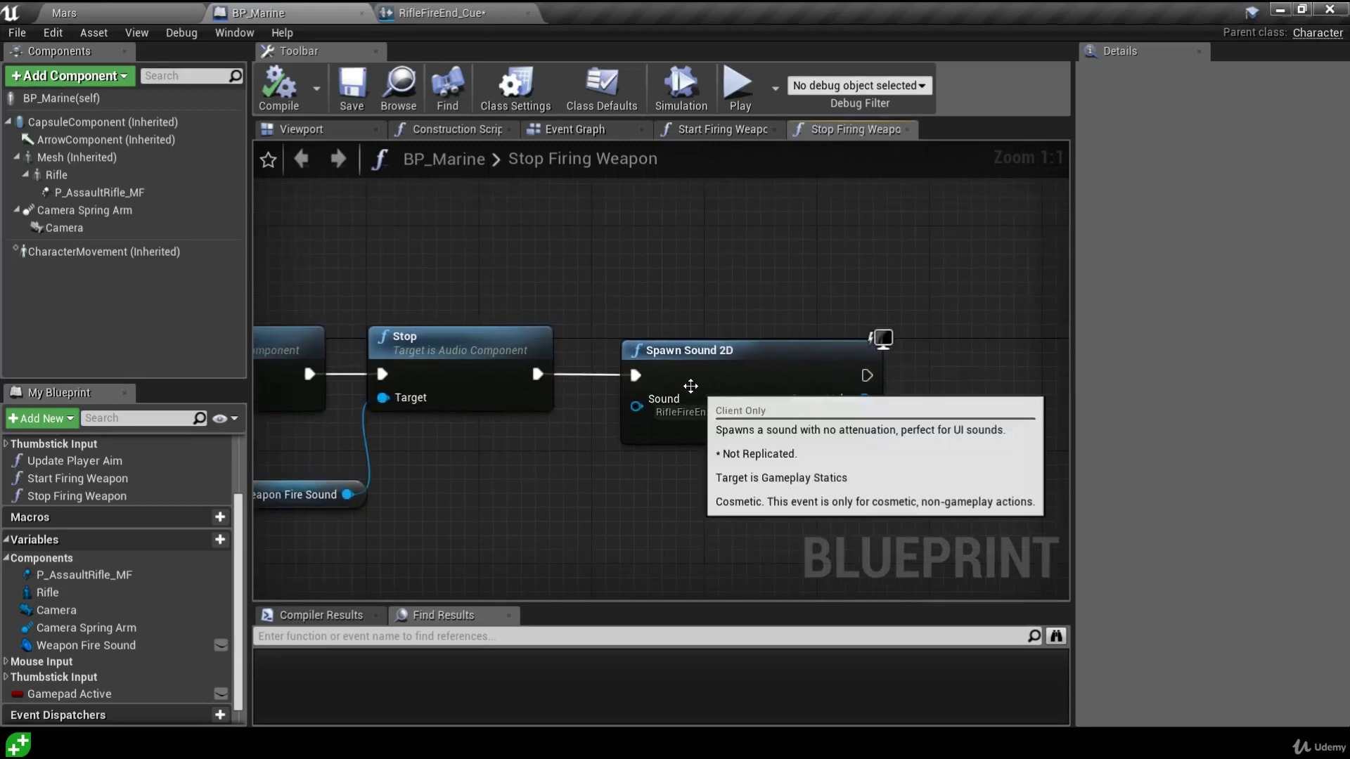
- Play-test the Mars level, running the marine around and firing to check the weapon sounds, and stop the session
click(176, 13)
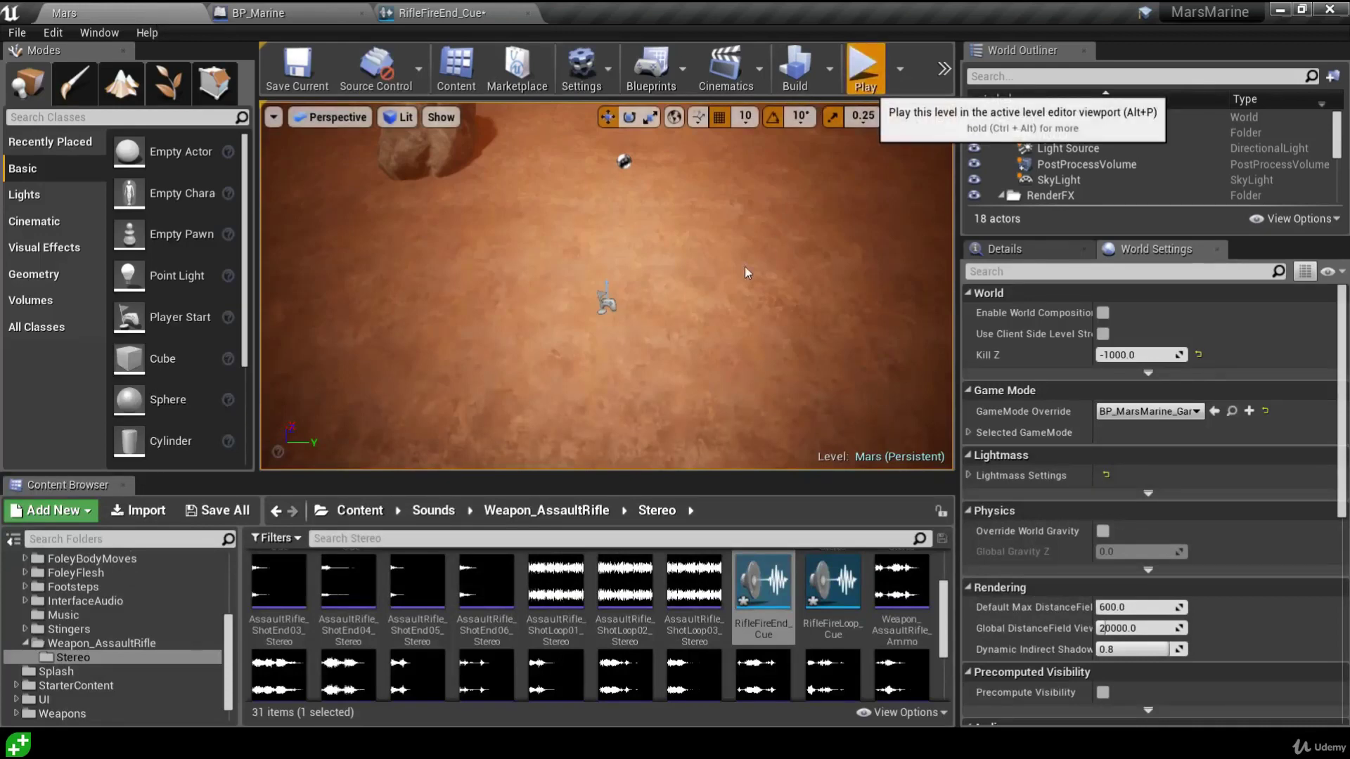
click(863, 67)
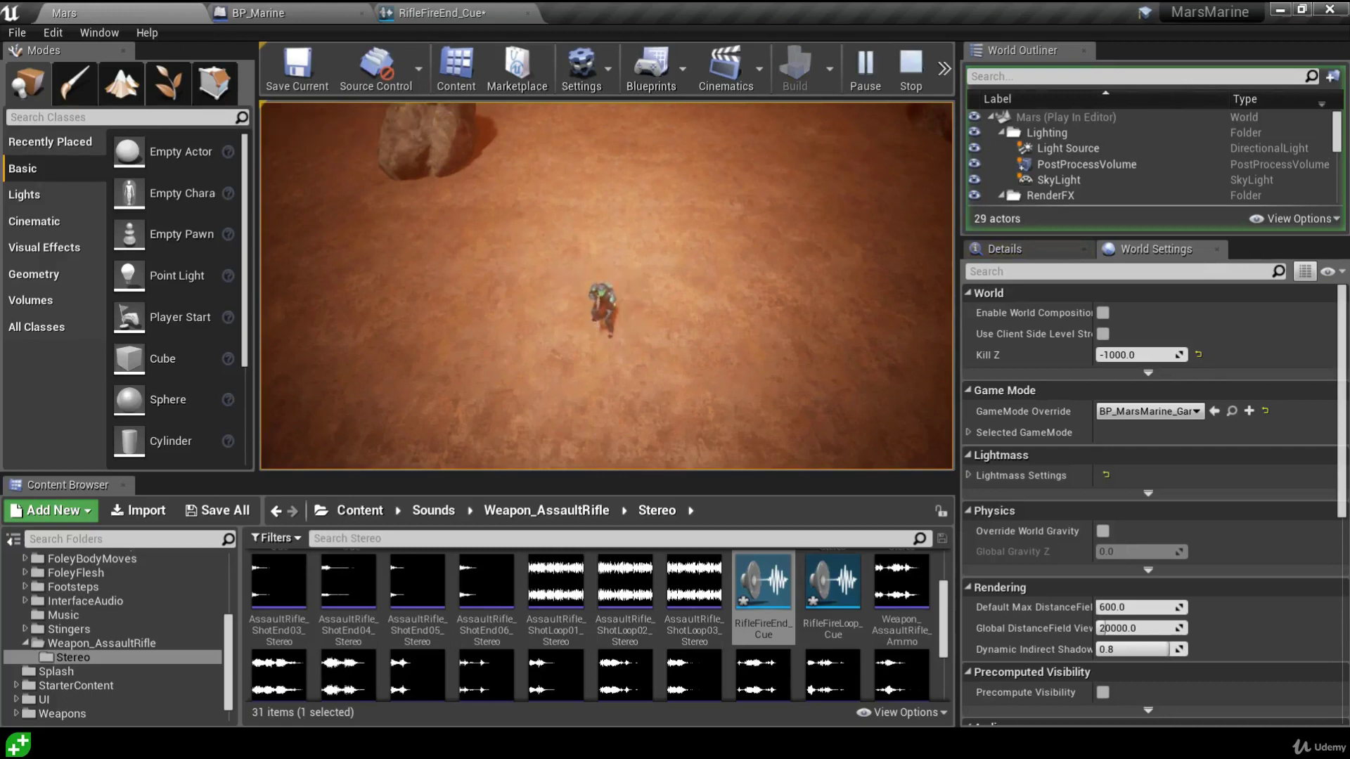
key(w)
key(w)
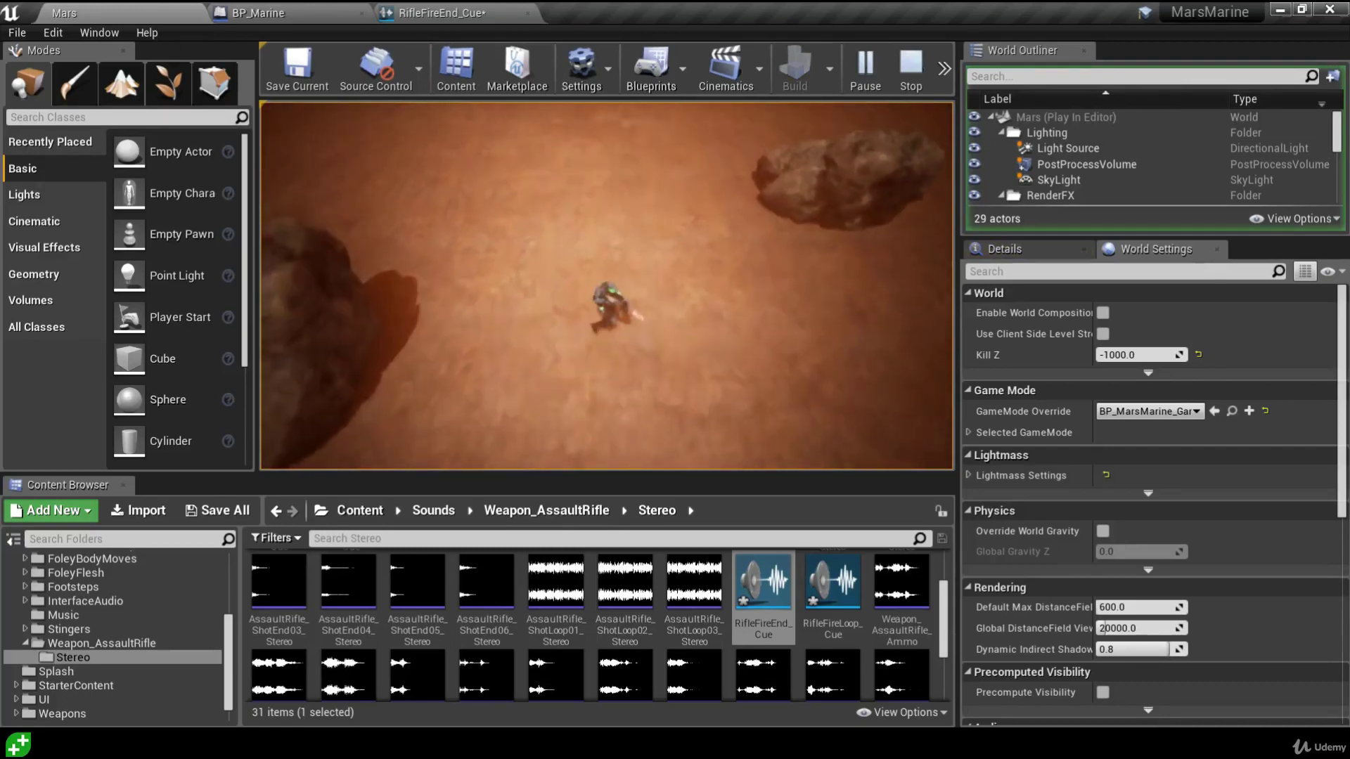
key(a)
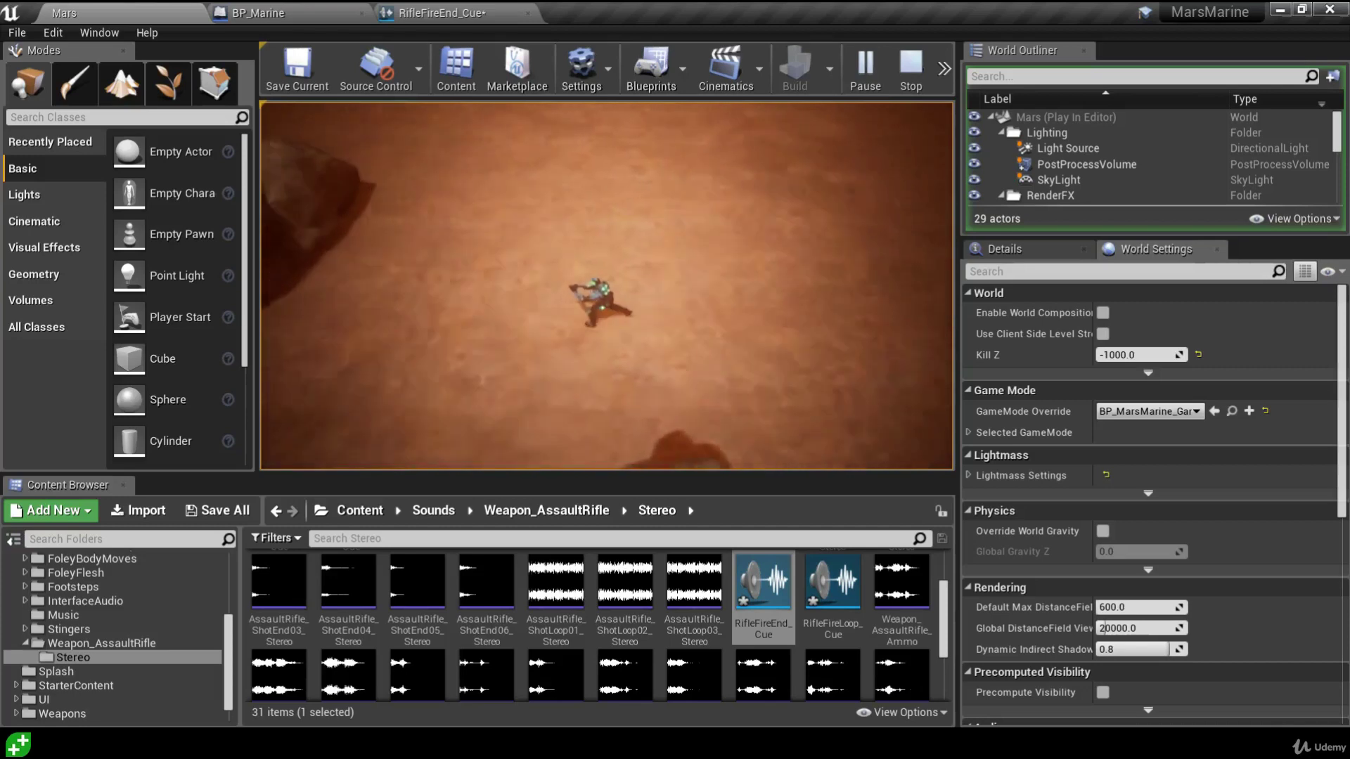
key(Escape)
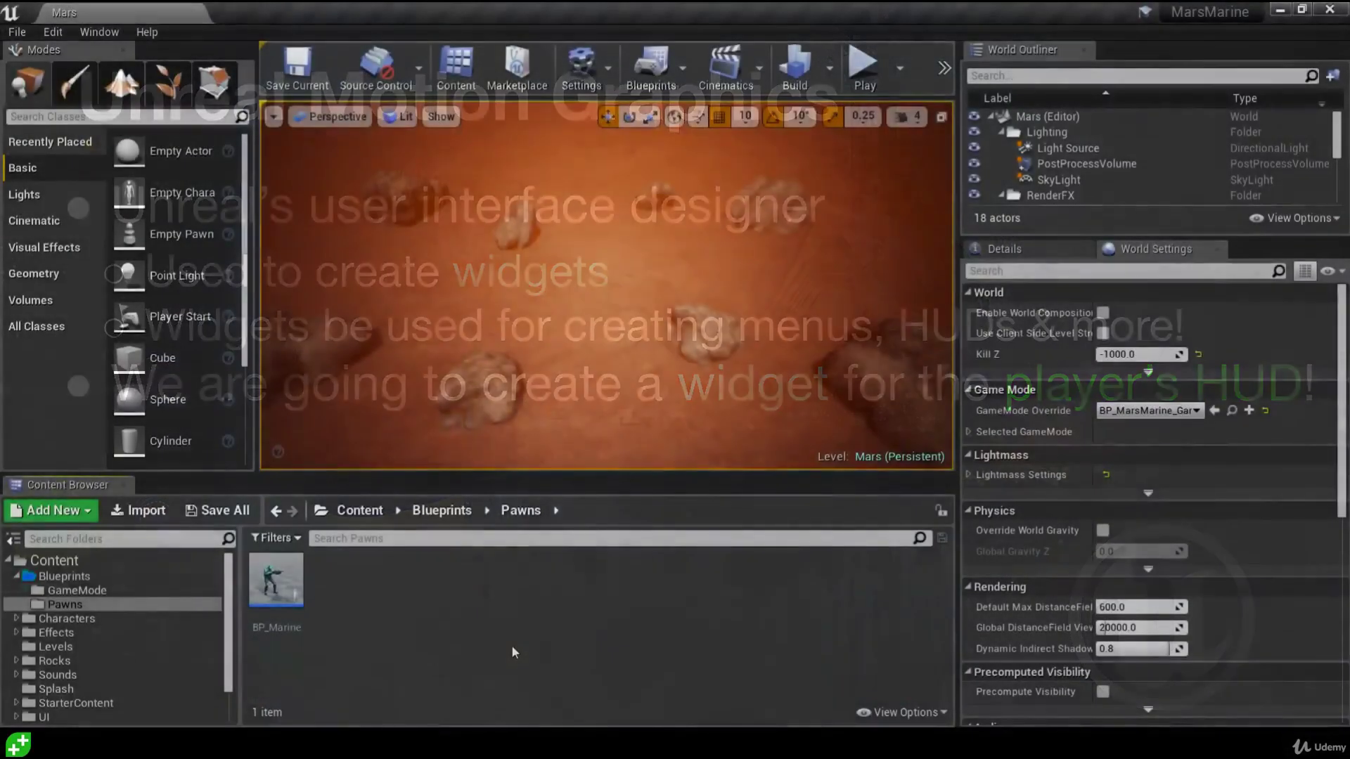
- Create a Widget Blueprint named W_PlayerHUD in the Content/UI folder
scroll(162, 636, down, 3)
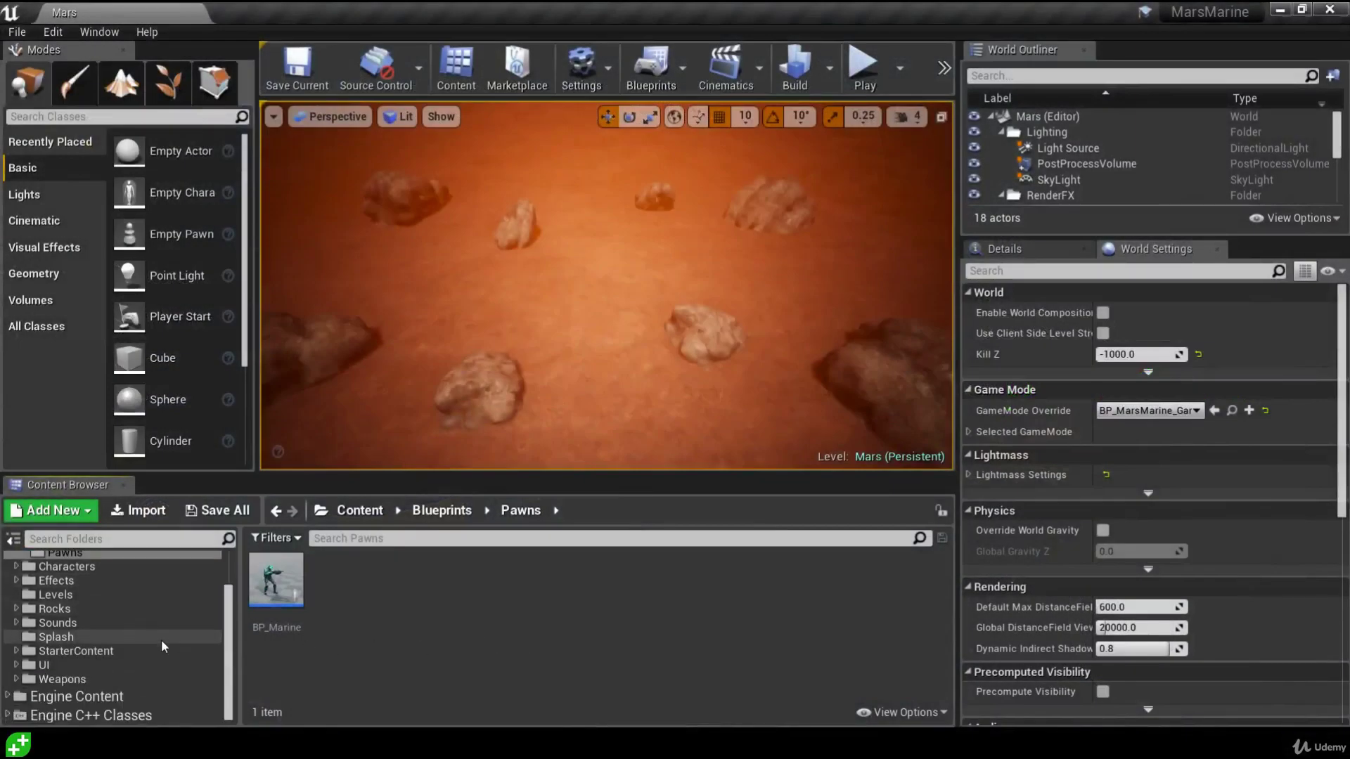
click(154, 665)
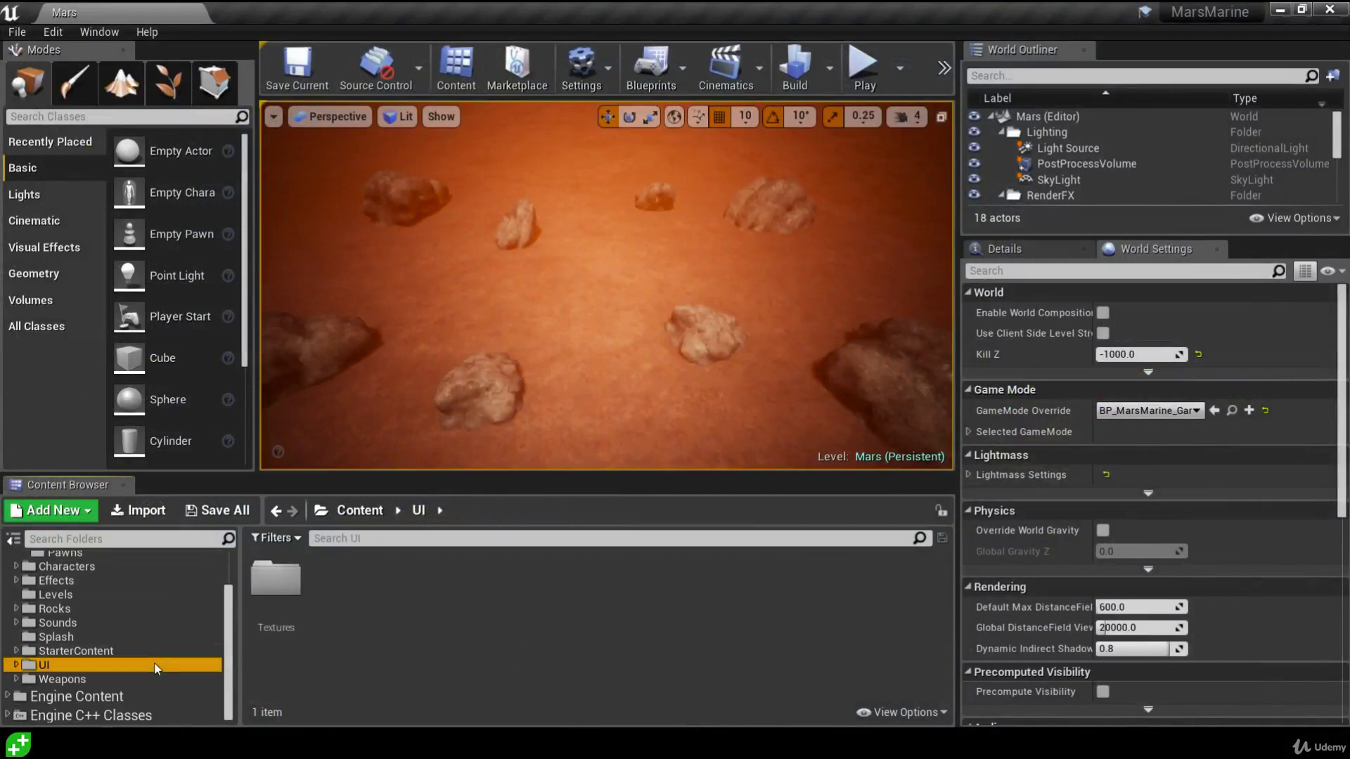
right_click(454, 610)
mouse_move(493, 603)
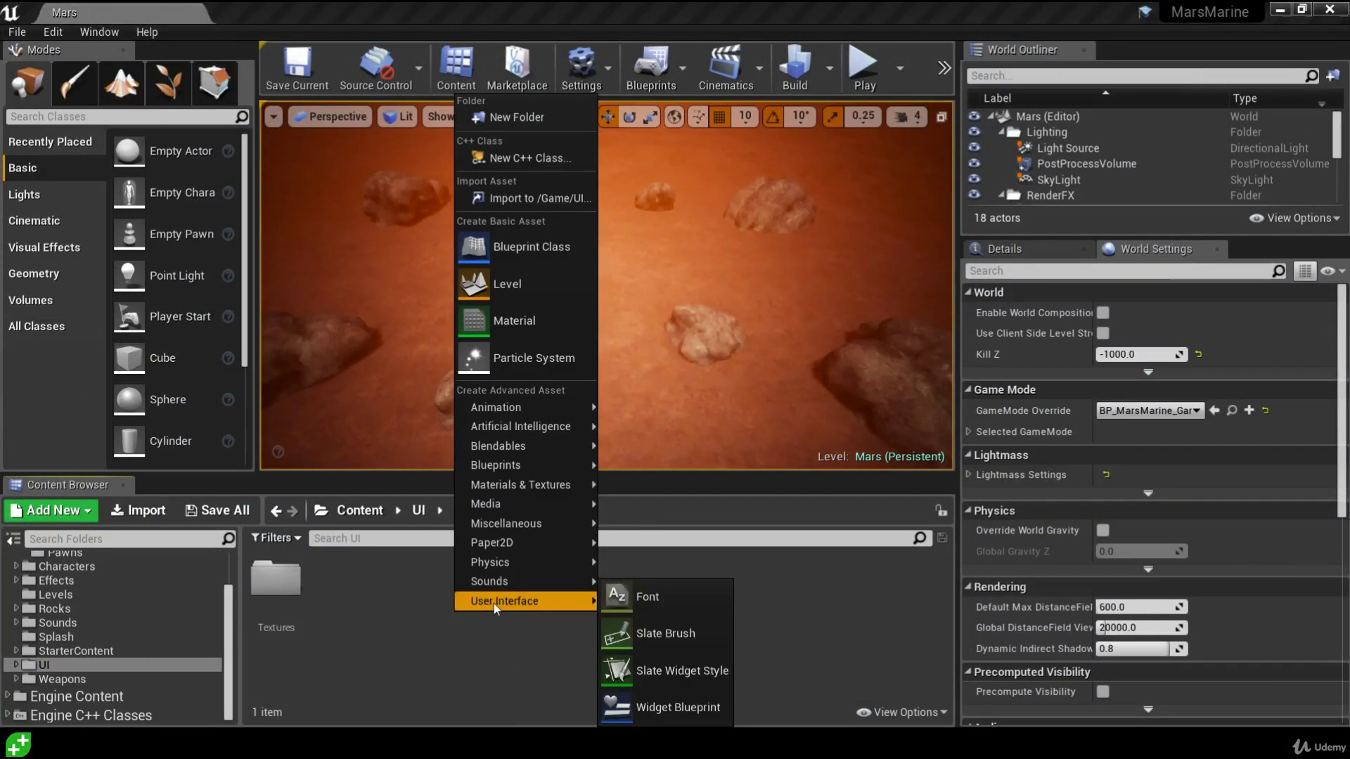
click(706, 705)
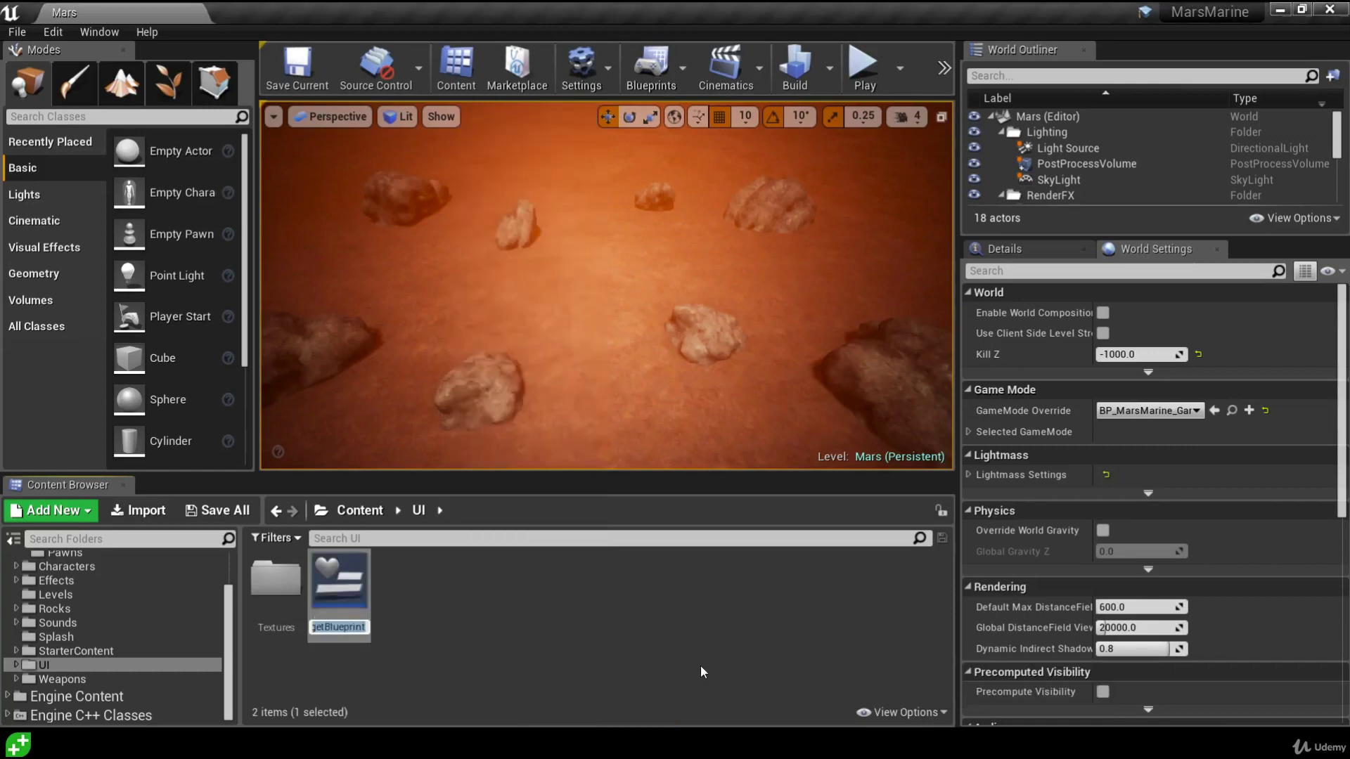
text(W)
text(_PlayerHUD)
key(Return)
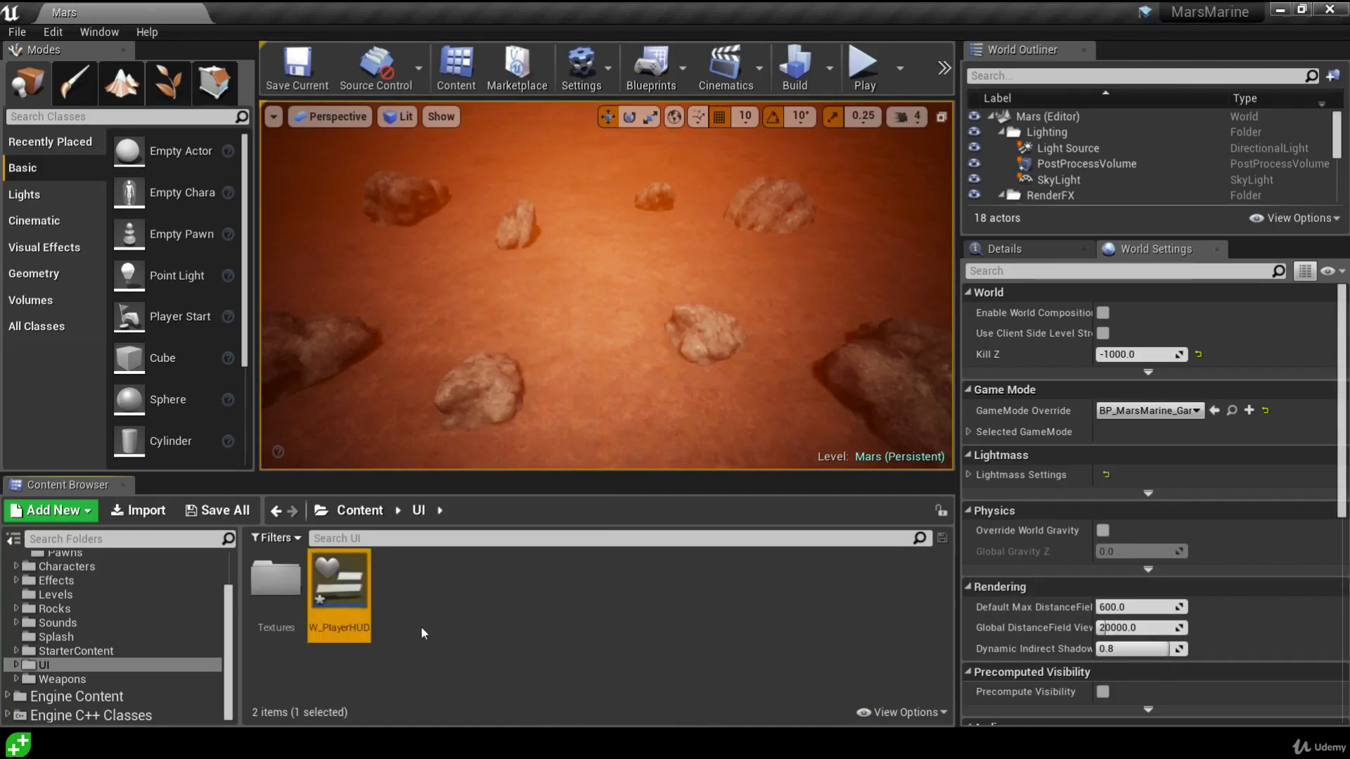
- Open W_PlayerHUD and add a Text widget at about X 276, Y 144 reading "THIS IS SOME TEXT!"
double_click(338, 597)
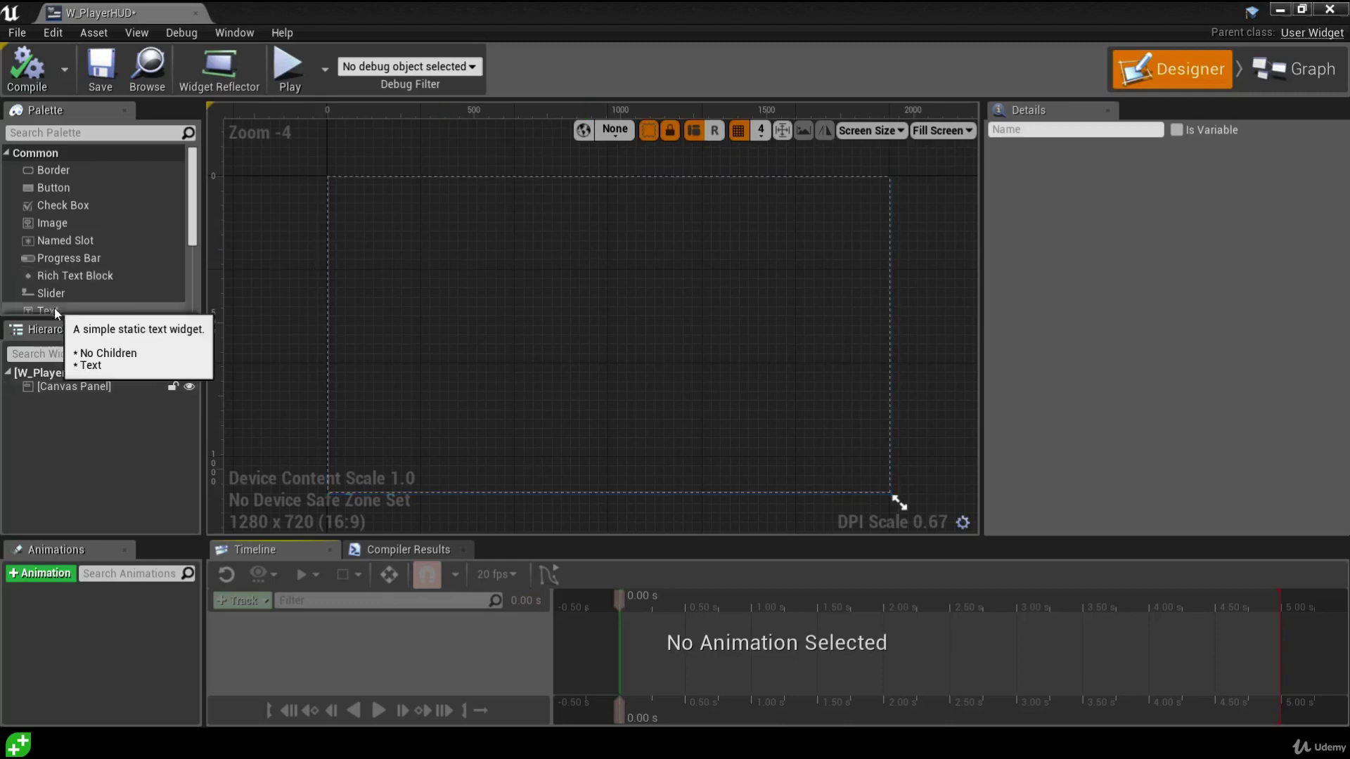
drag(53, 309, 408, 217)
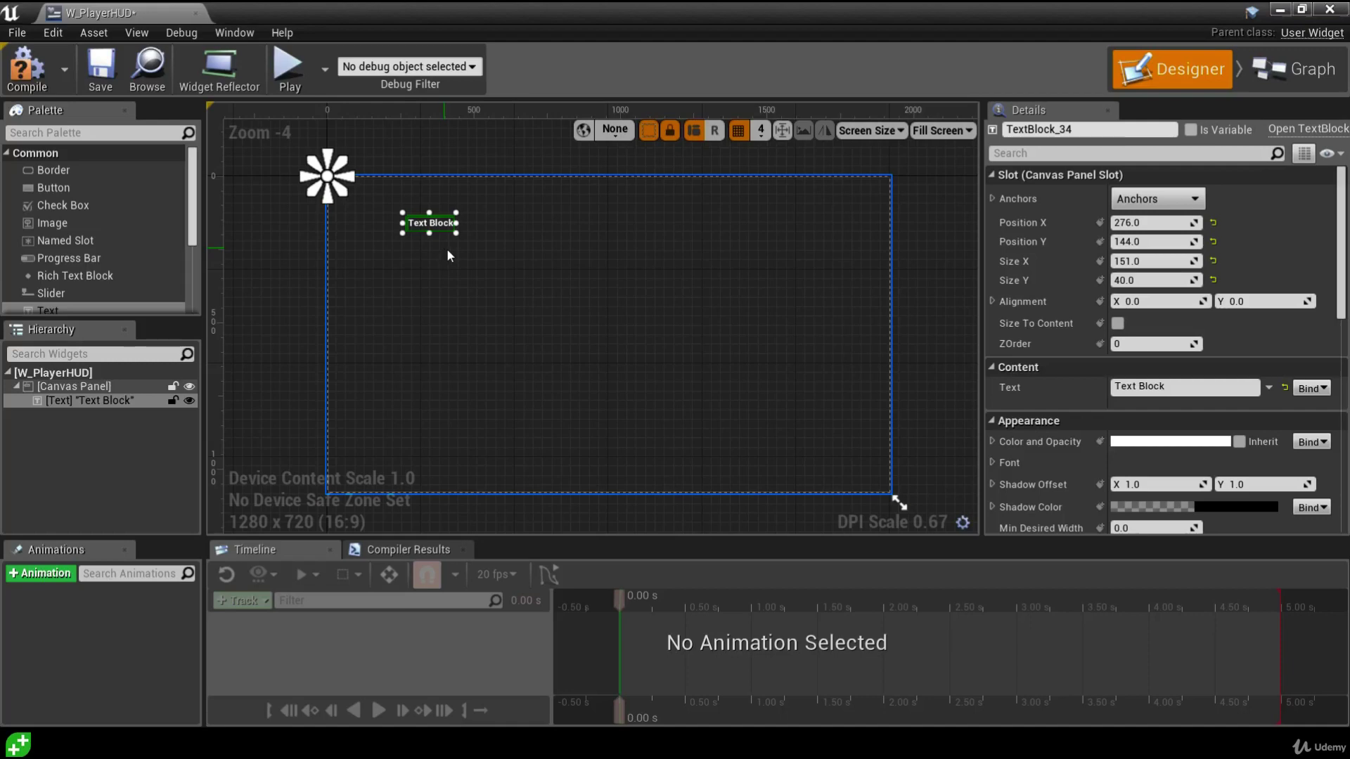
click(1152, 386)
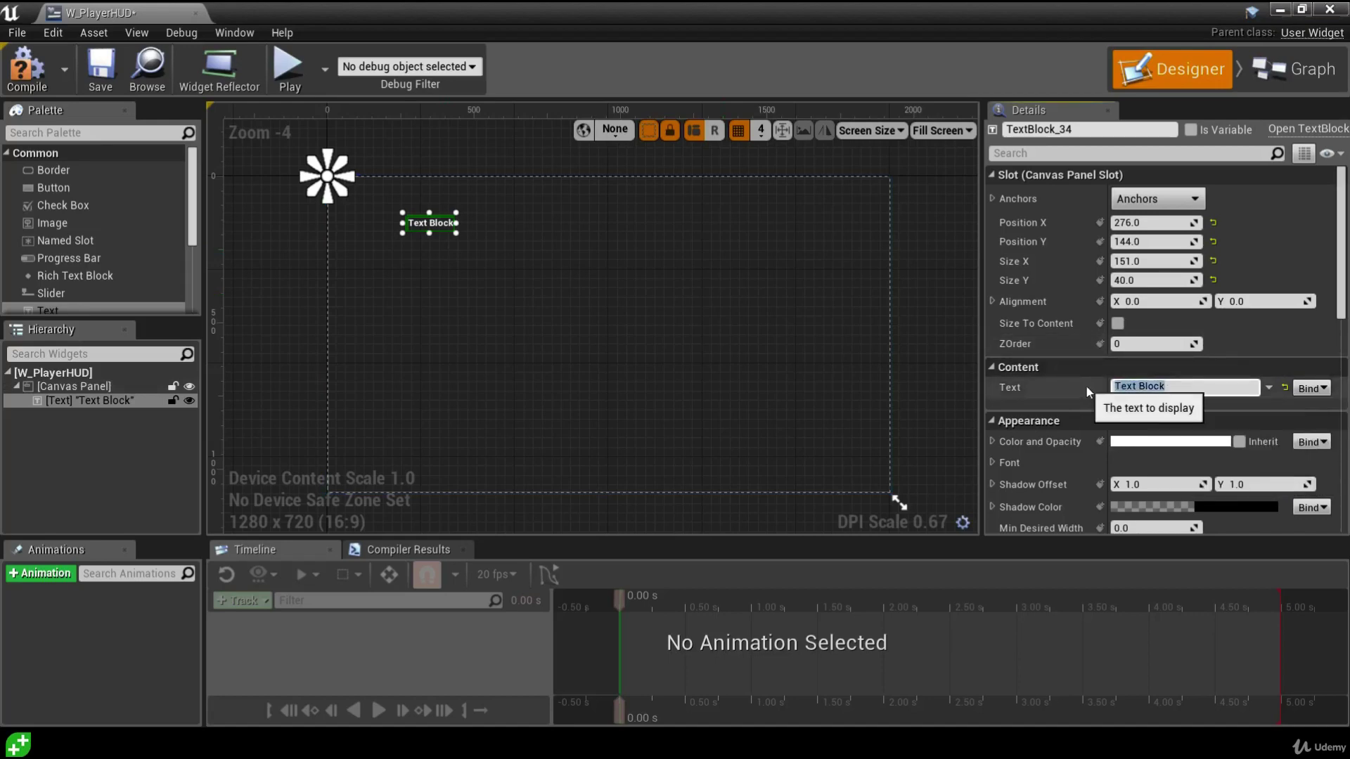
text(THIS IS SOME)
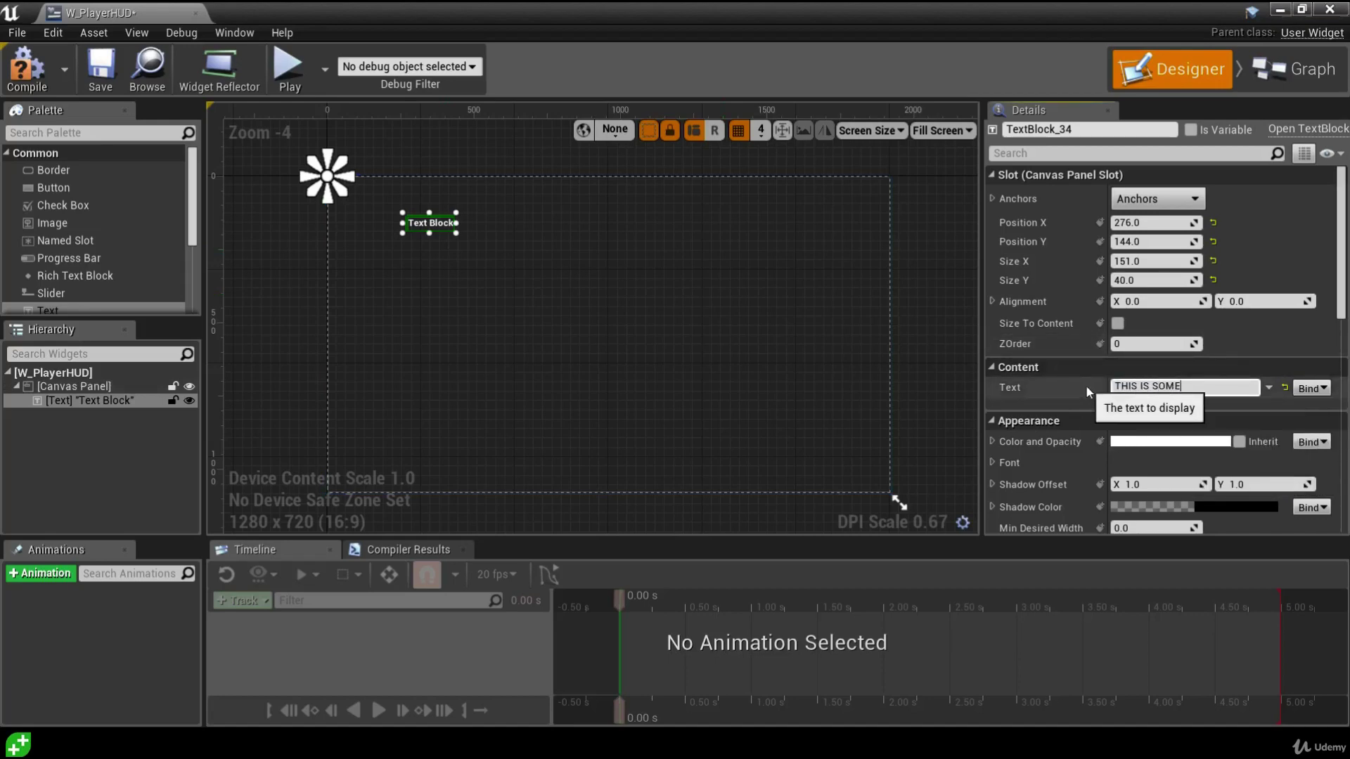
text( TEXT!)
key(Return)
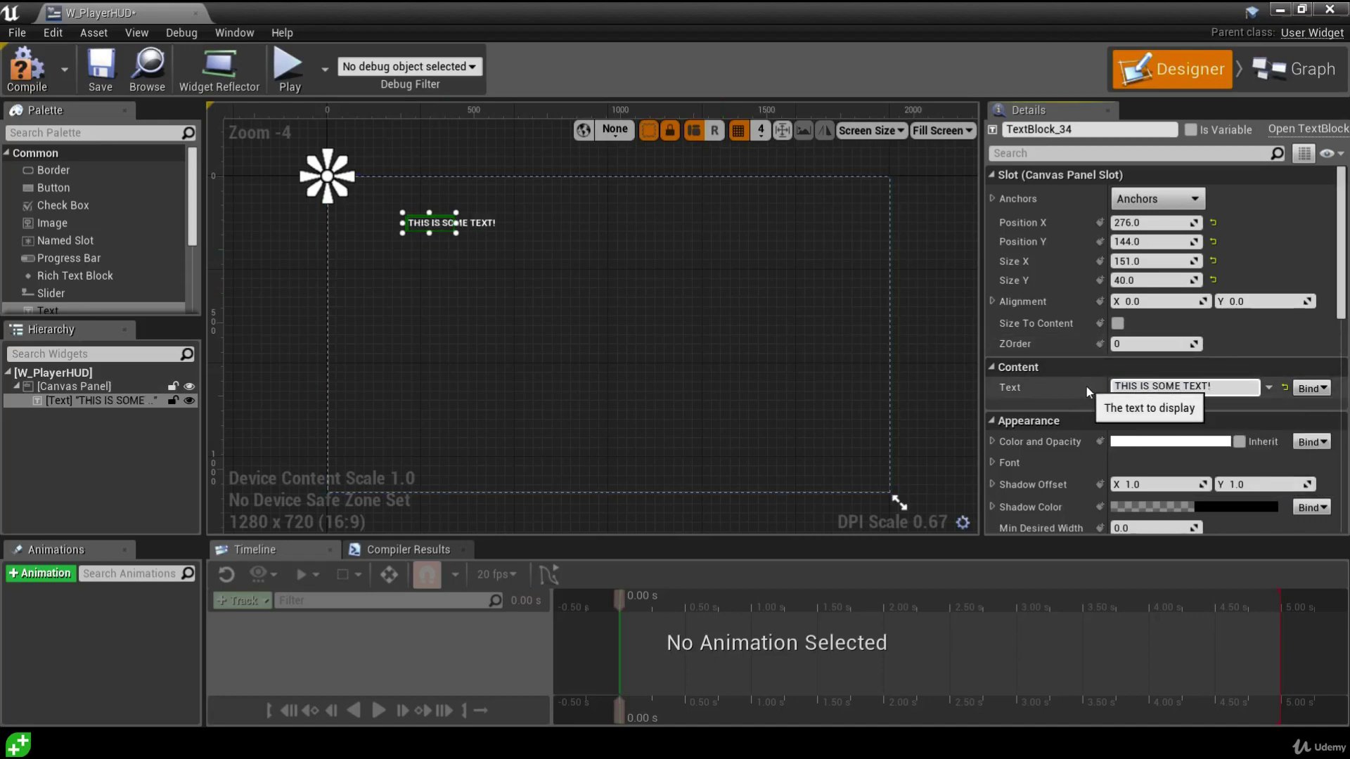
click(764, 339)
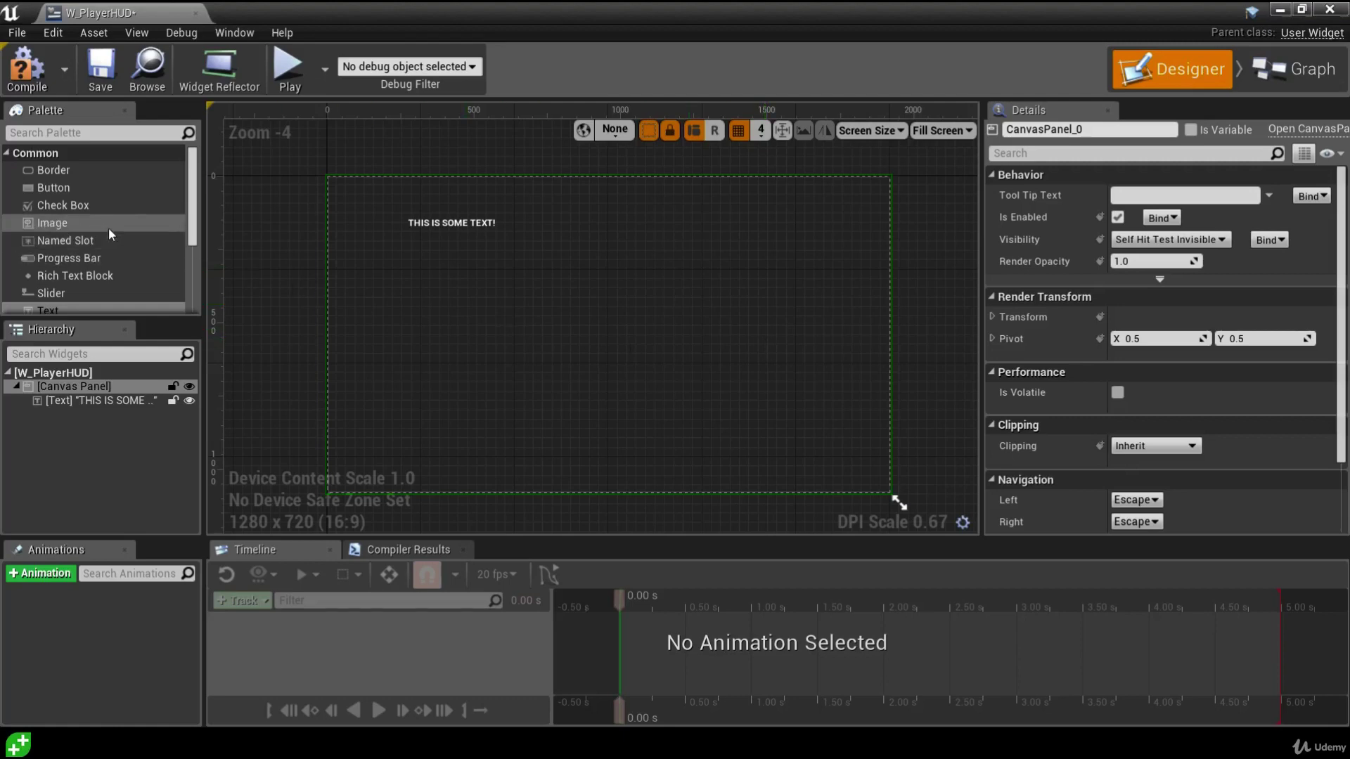
- Add an Image widget at about X 1188, Y 292 and assign the MarinePortrait texture from UI/Textures to its brush
drag(52, 223, 762, 327)
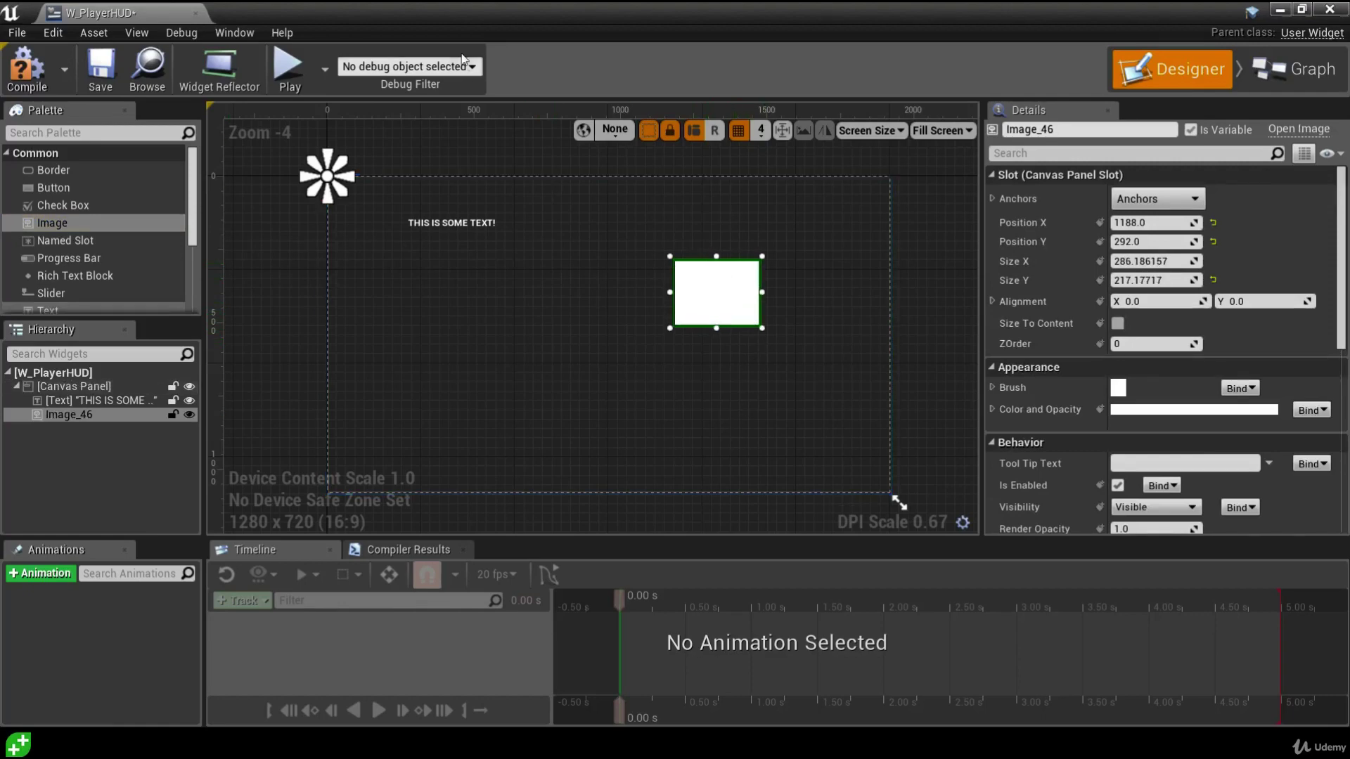
drag(456, 7, 511, 65)
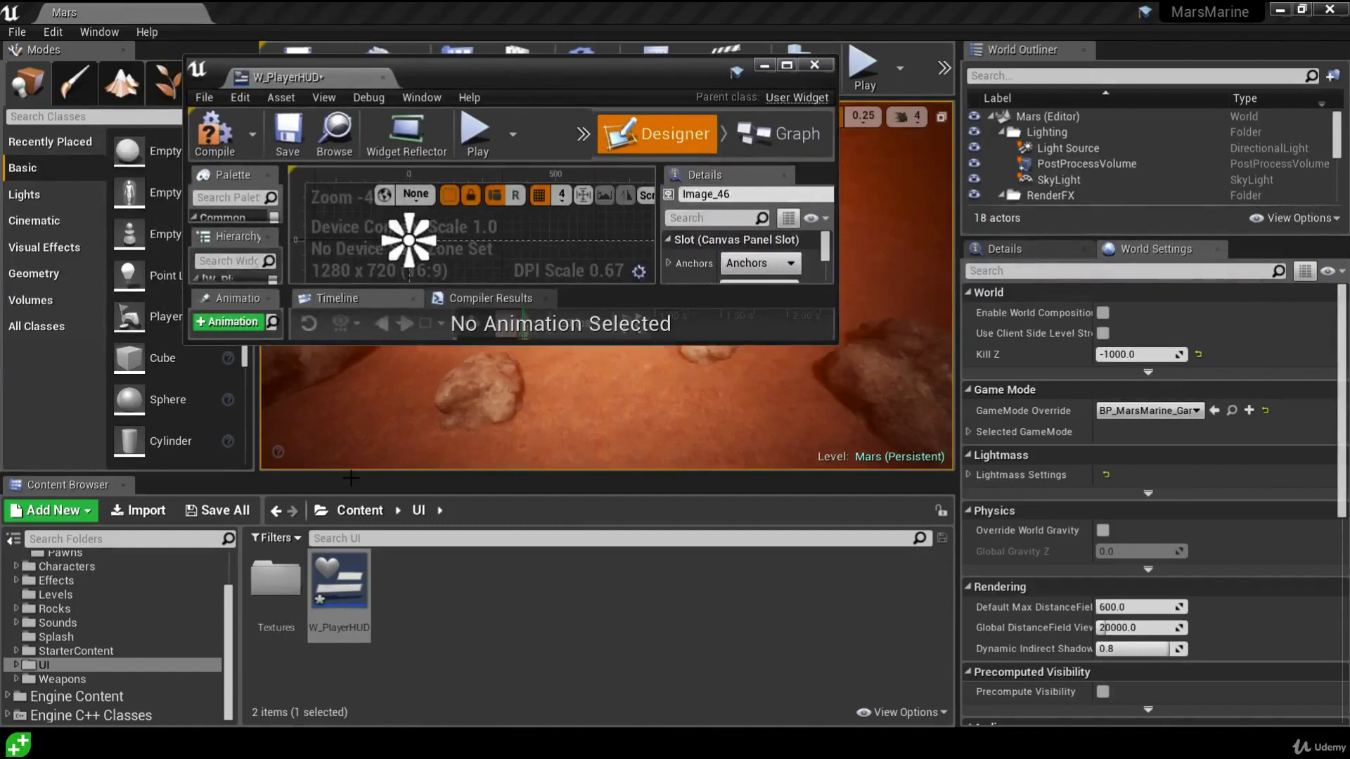
double_click(276, 580)
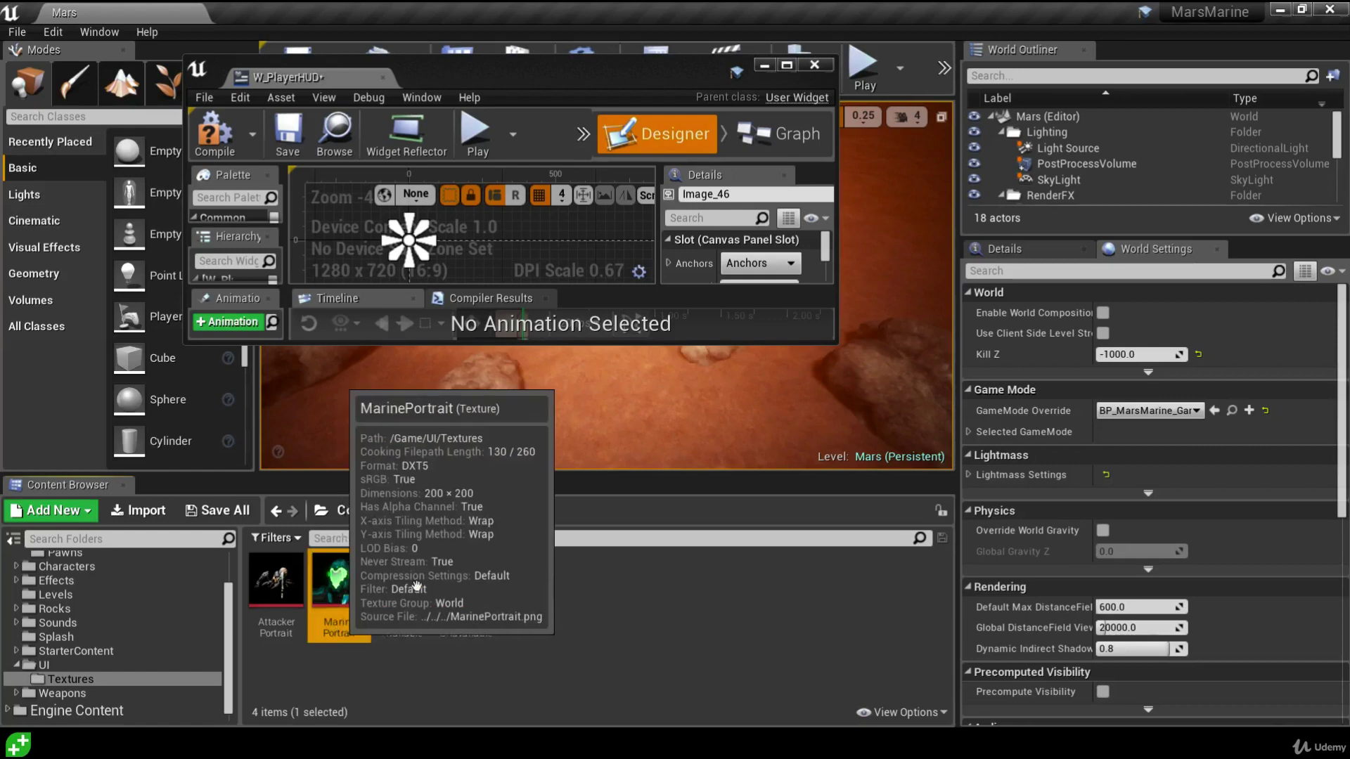
click(786, 65)
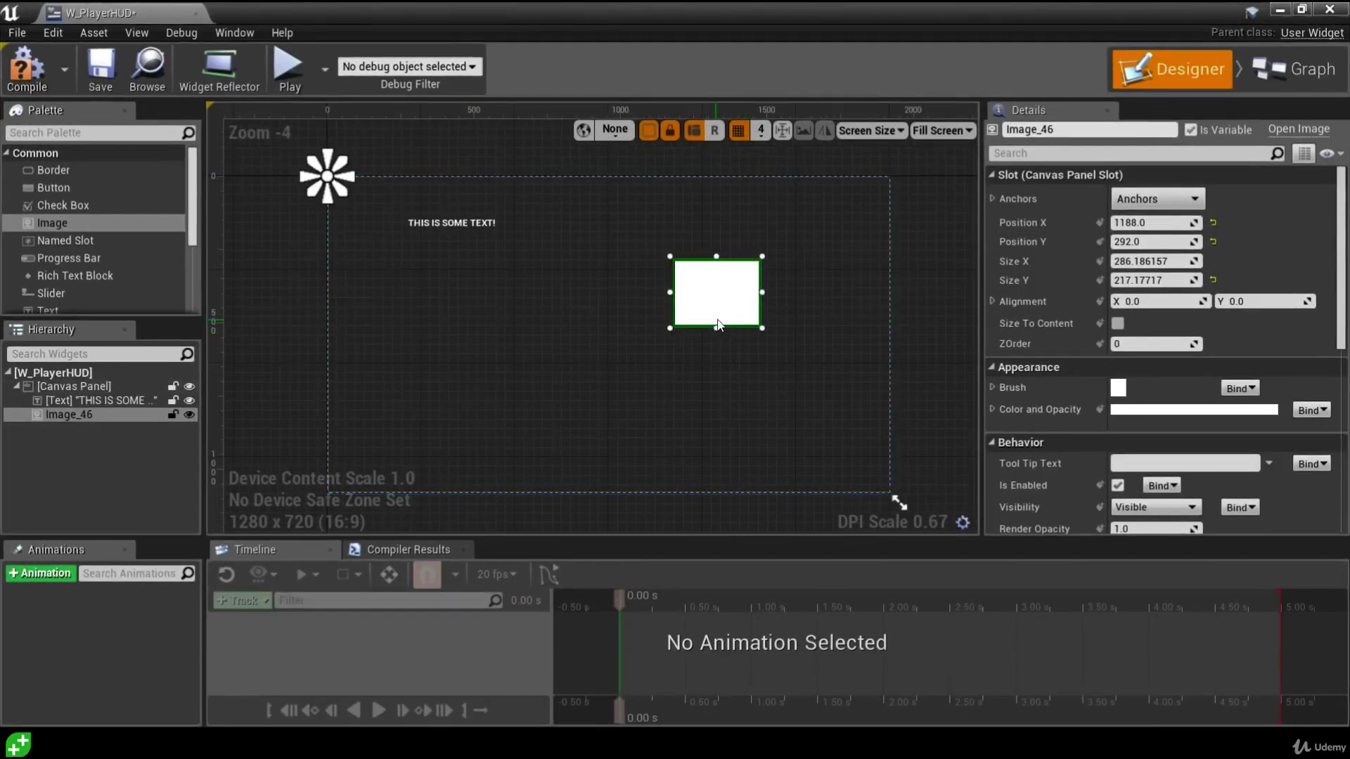
click(991, 388)
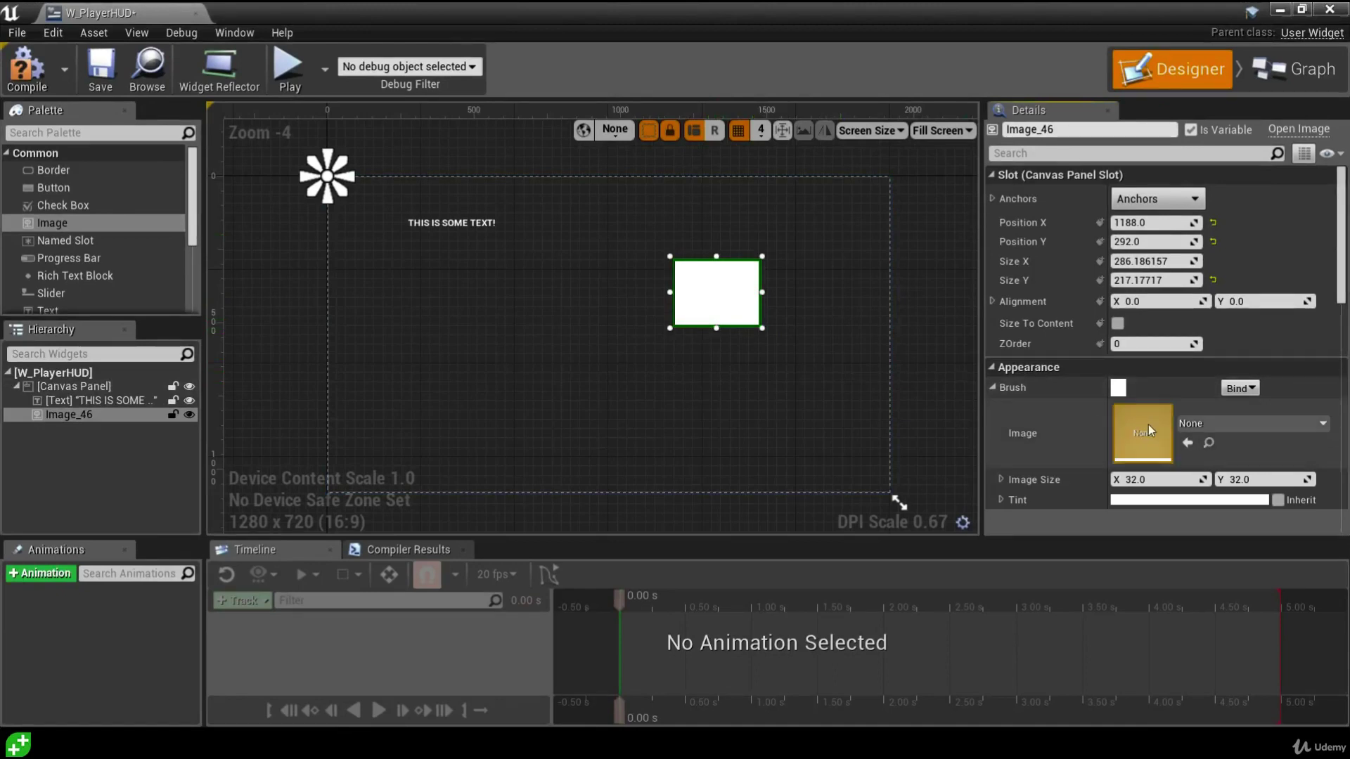
click(1187, 441)
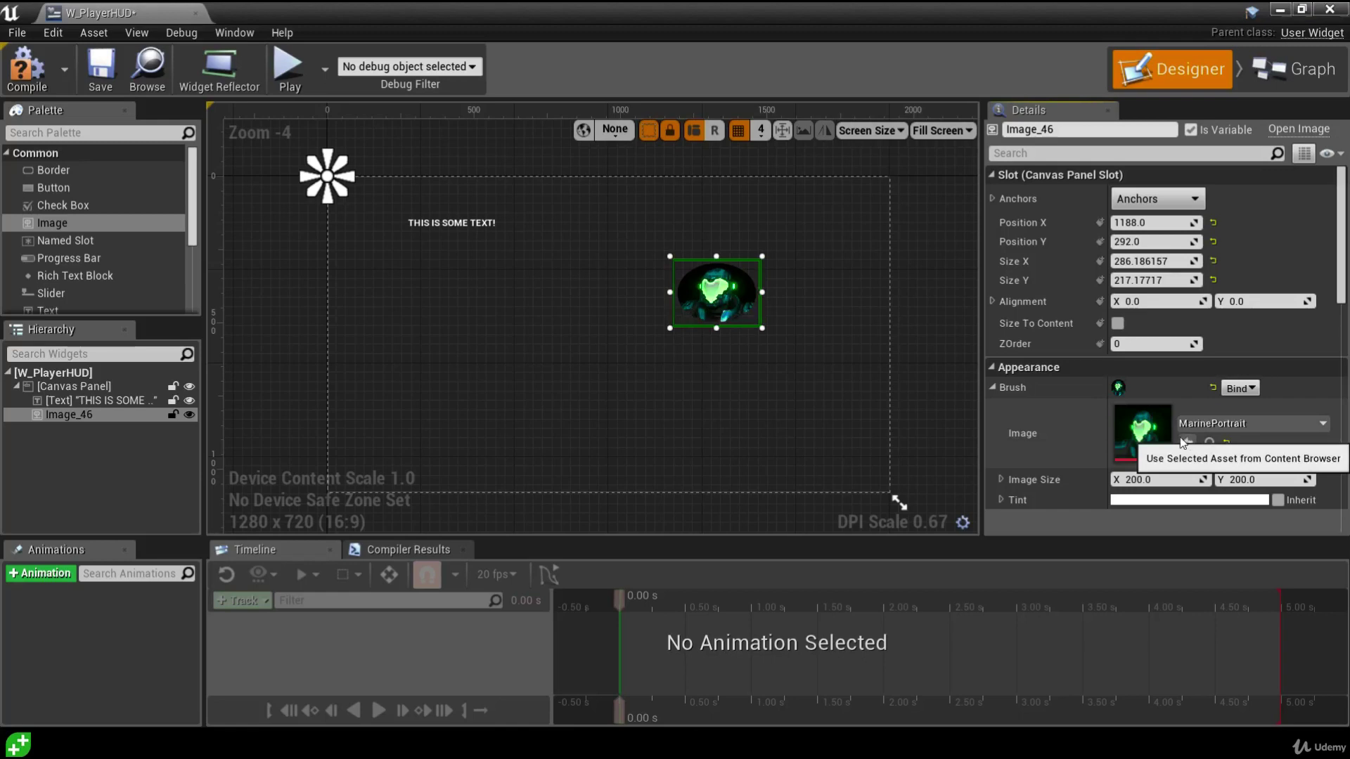
- Resize the portrait image to 75 by 75 and move it to about X 108, Y 60 beside the text
drag(760, 327, 729, 307)
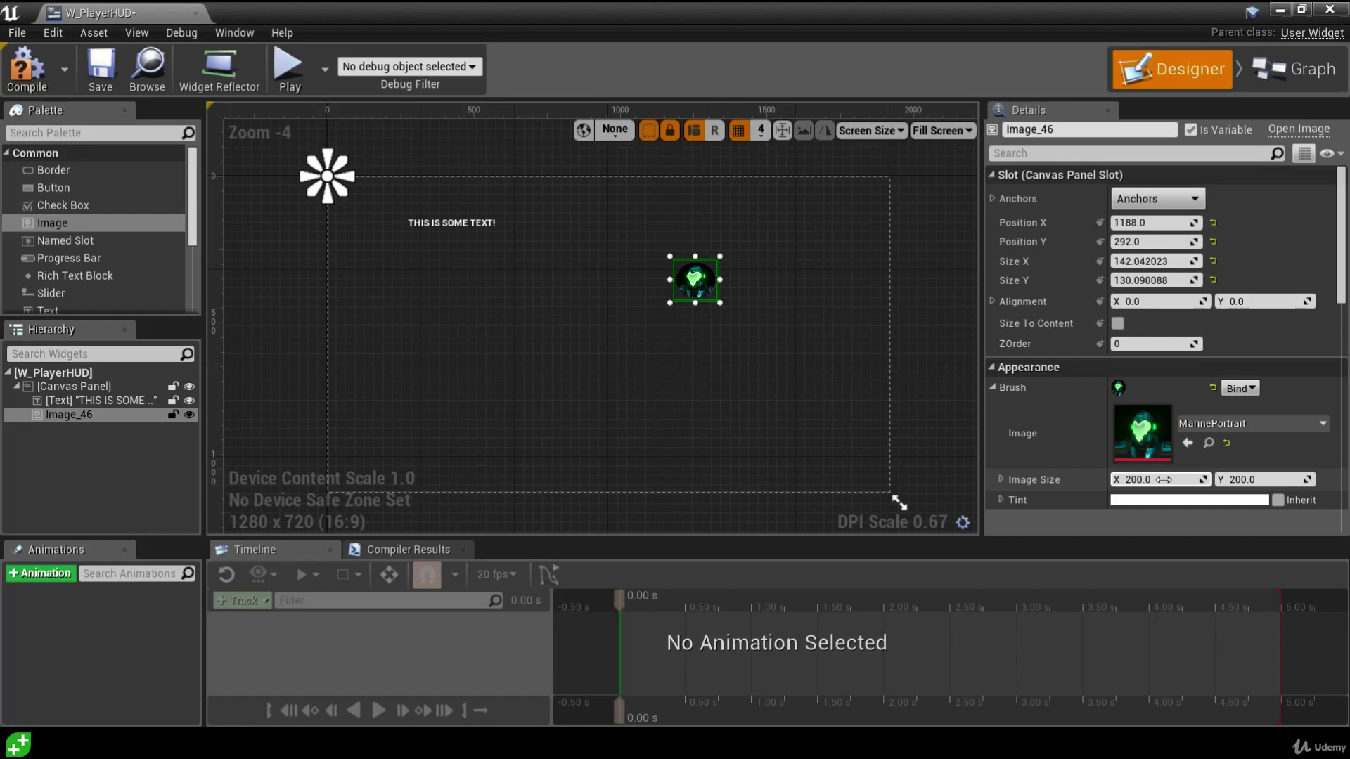
click(1118, 261)
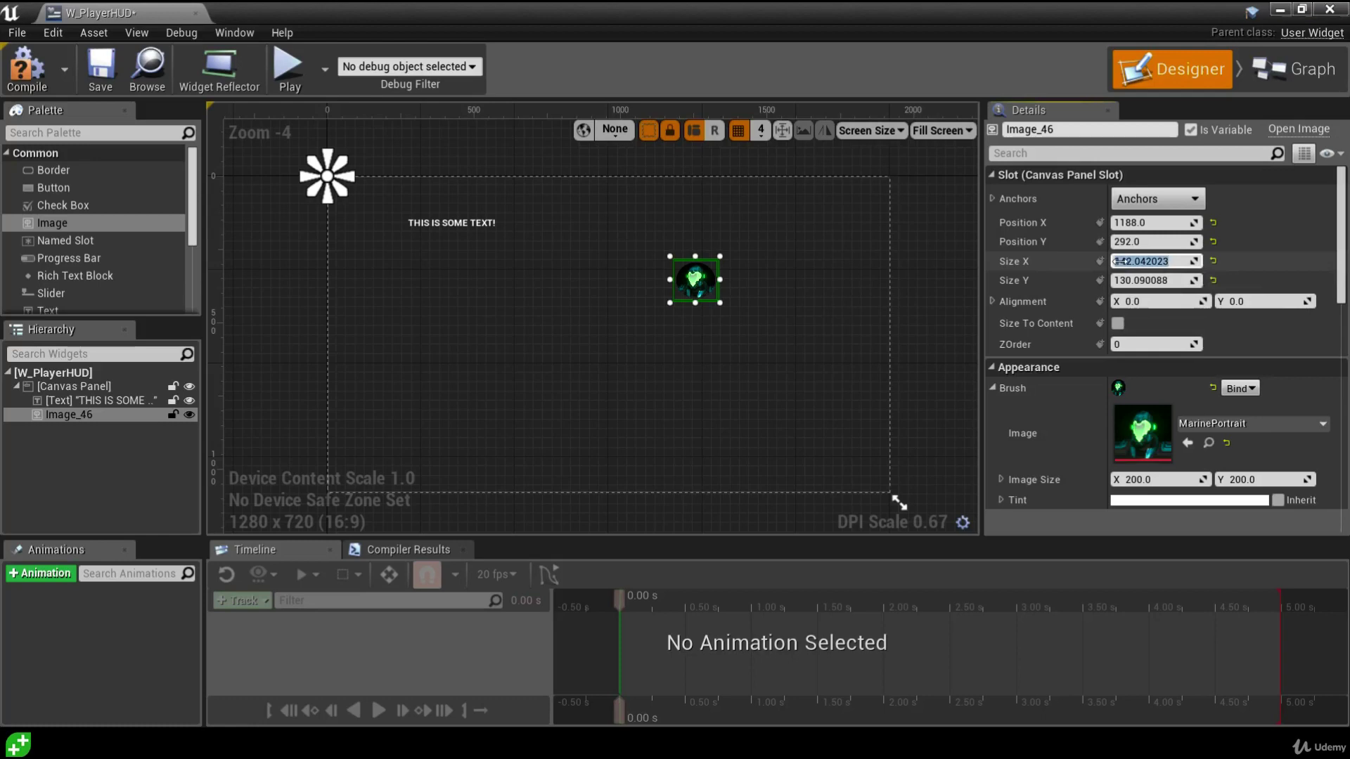
text(75)
key(Tab)
text(75)
key(Return)
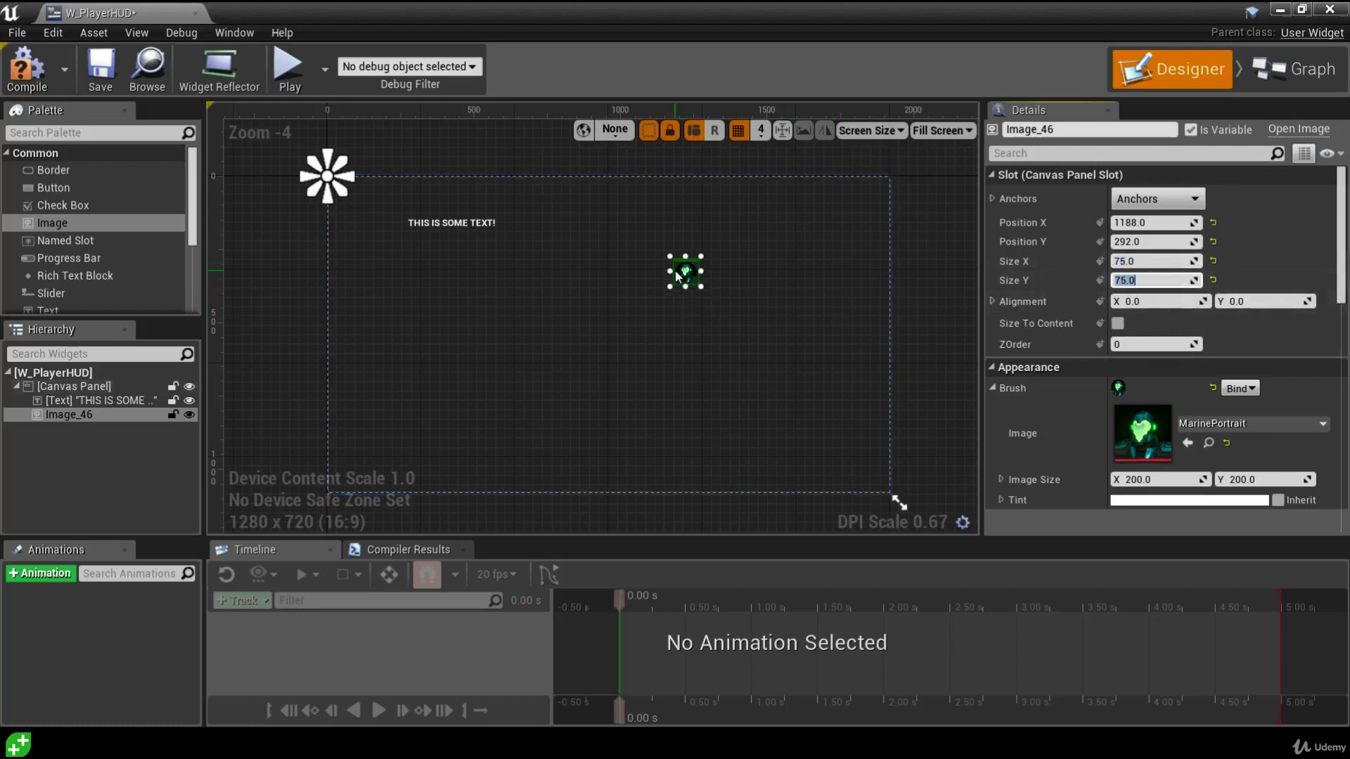
drag(674, 271, 370, 205)
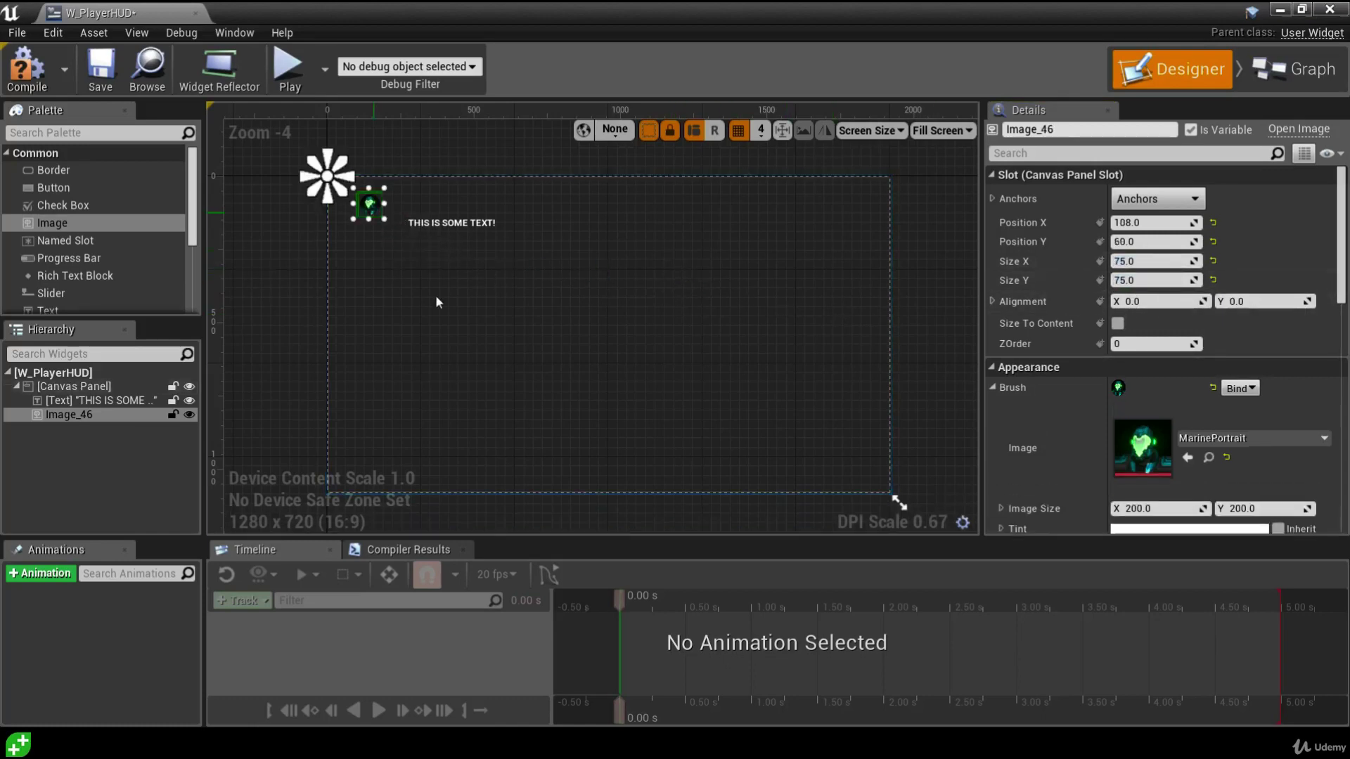
click(522, 347)
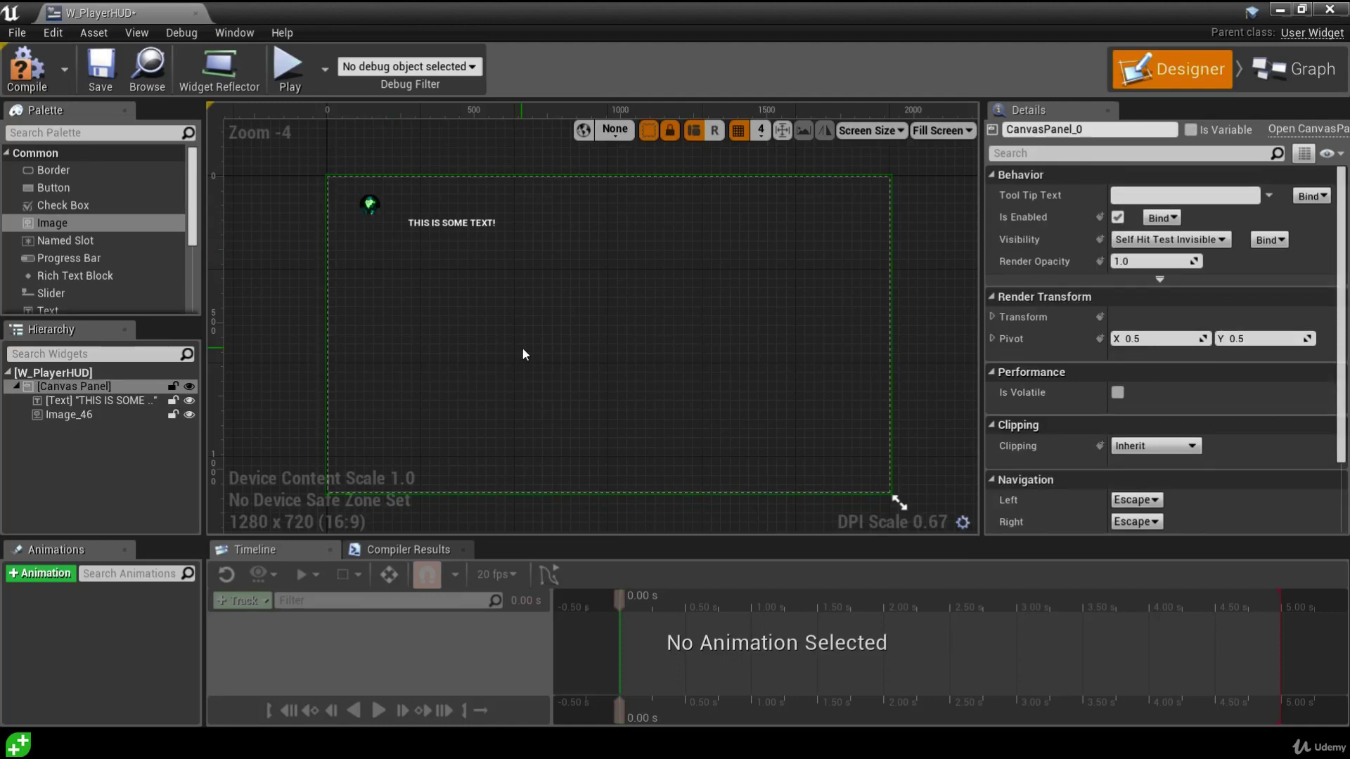
- Add a Progress Bar about 268 by 40 below the text and set its percent to about 0.015
drag(67, 258, 489, 279)
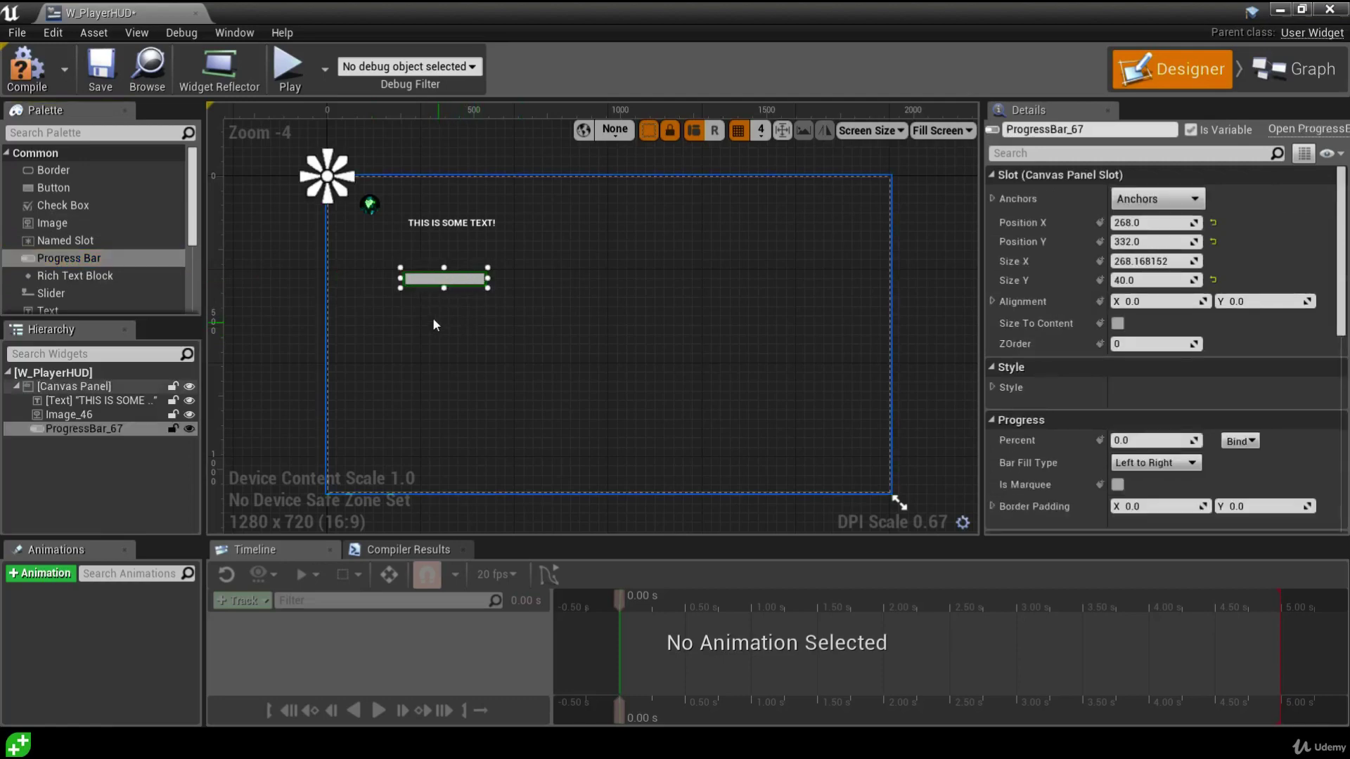
scroll(433, 324, up, 5)
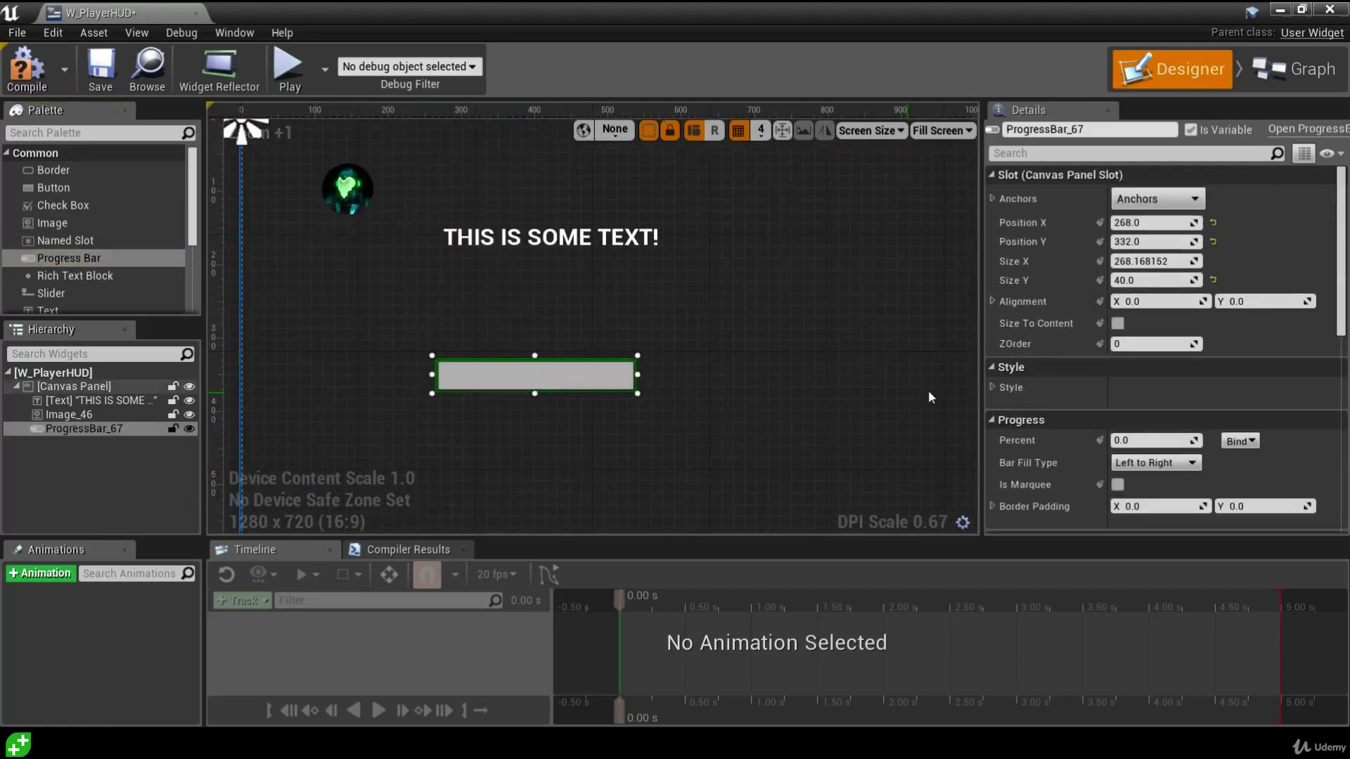
mouse_move(1124, 441)
mouse_down()
mouse_move(1204, 441)
mouse_move(1111, 440)
mouse_up()
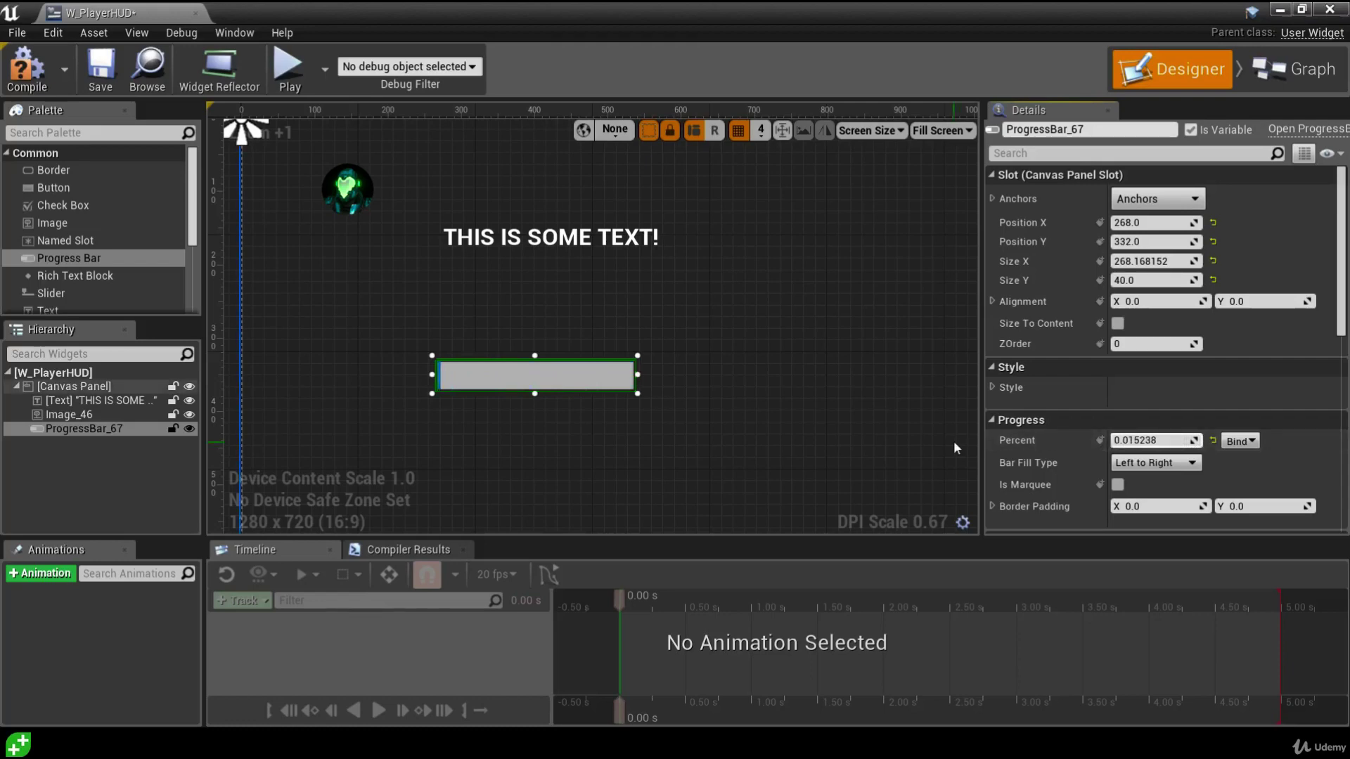
click(893, 441)
- Select the portrait image and move its anchor away from the canvas's upper-left corner
right_drag(661, 326, 811, 425)
scroll(557, 343, up, 4)
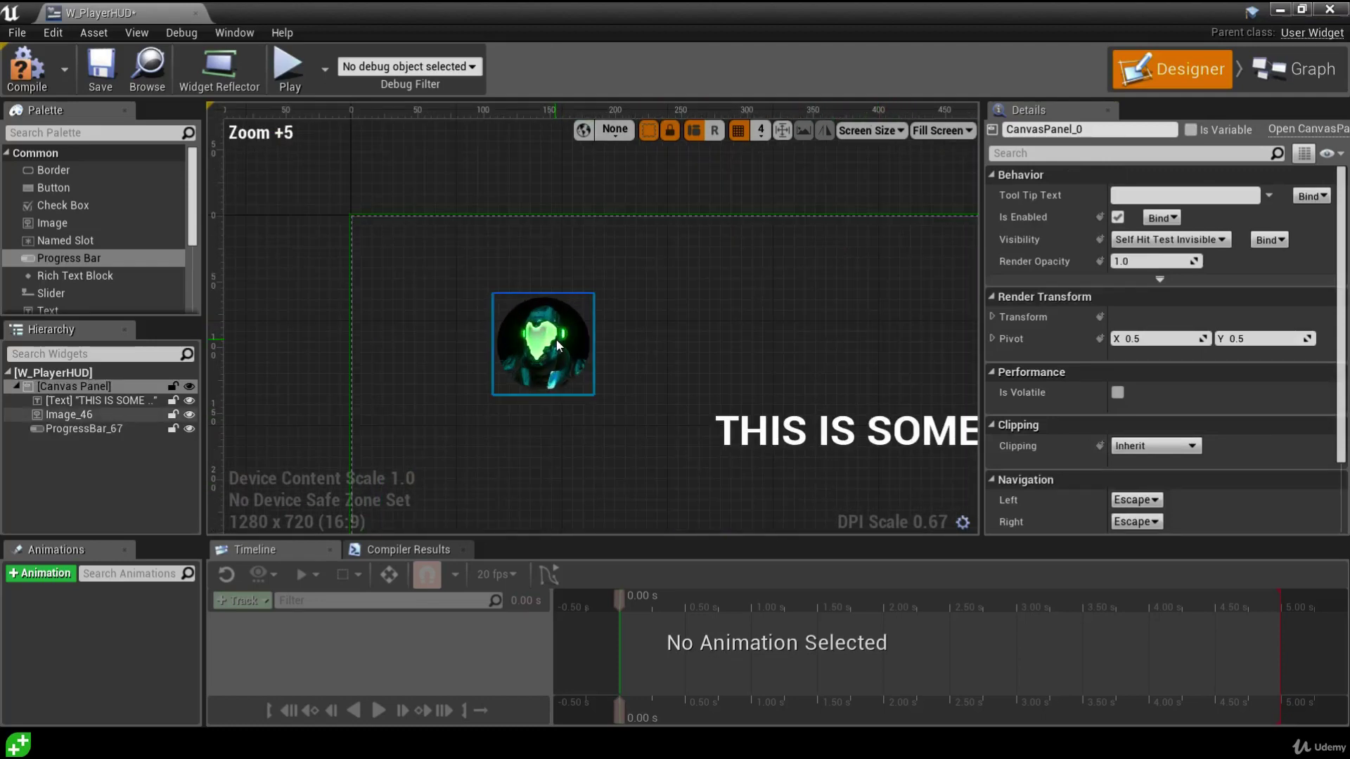
click(556, 340)
right_drag(495, 271, 576, 340)
scroll(576, 340, up, 2)
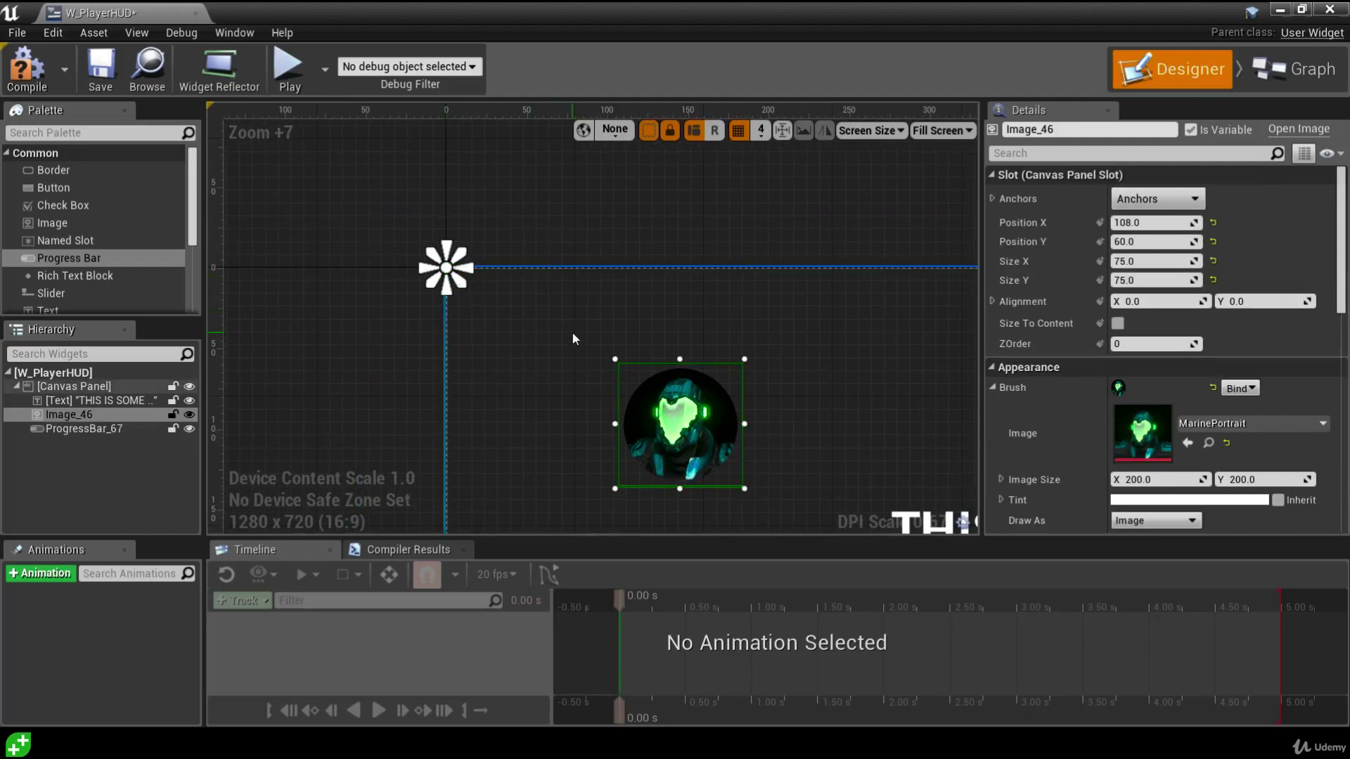
drag(429, 287, 545, 342)
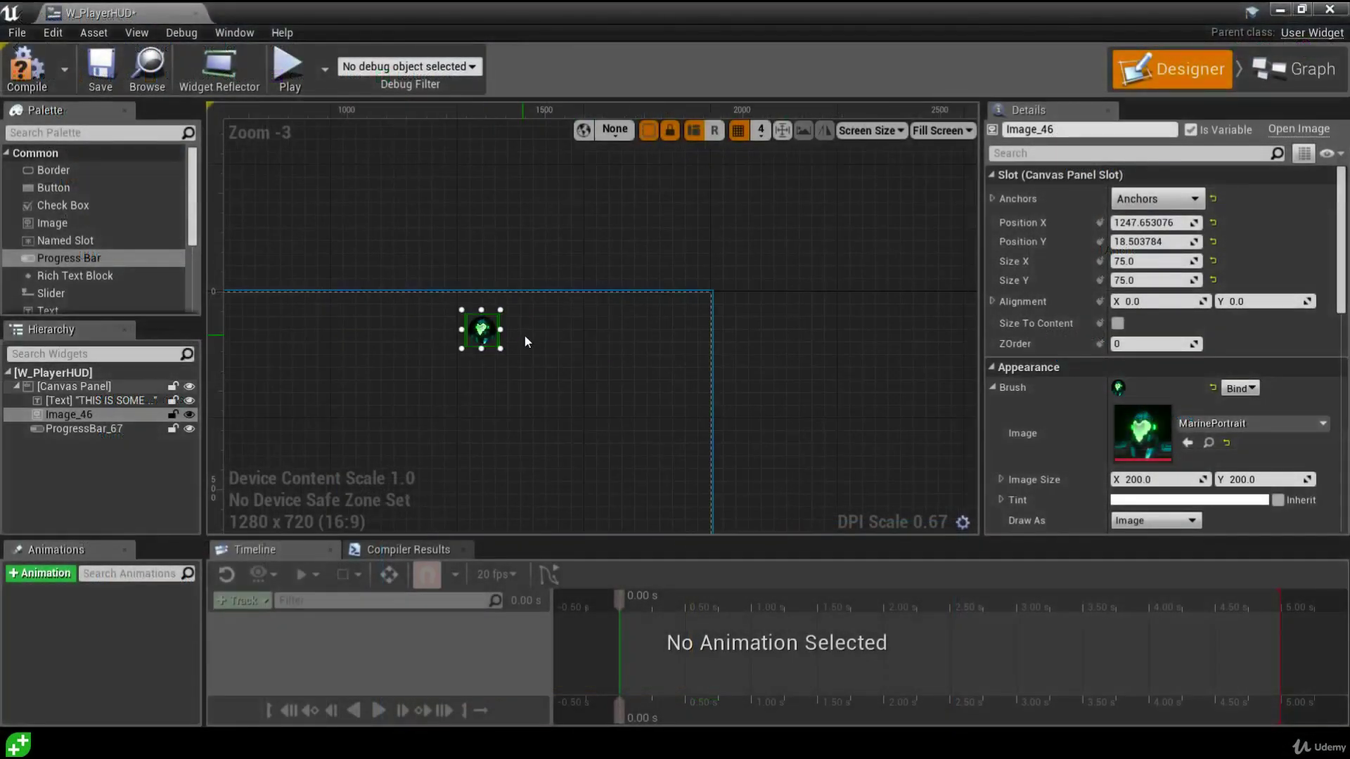
- Move the portrait image to the canvas's upper-right corner and anchor it to the top right
drag(482, 332, 673, 318)
scroll(673, 318, up, 4)
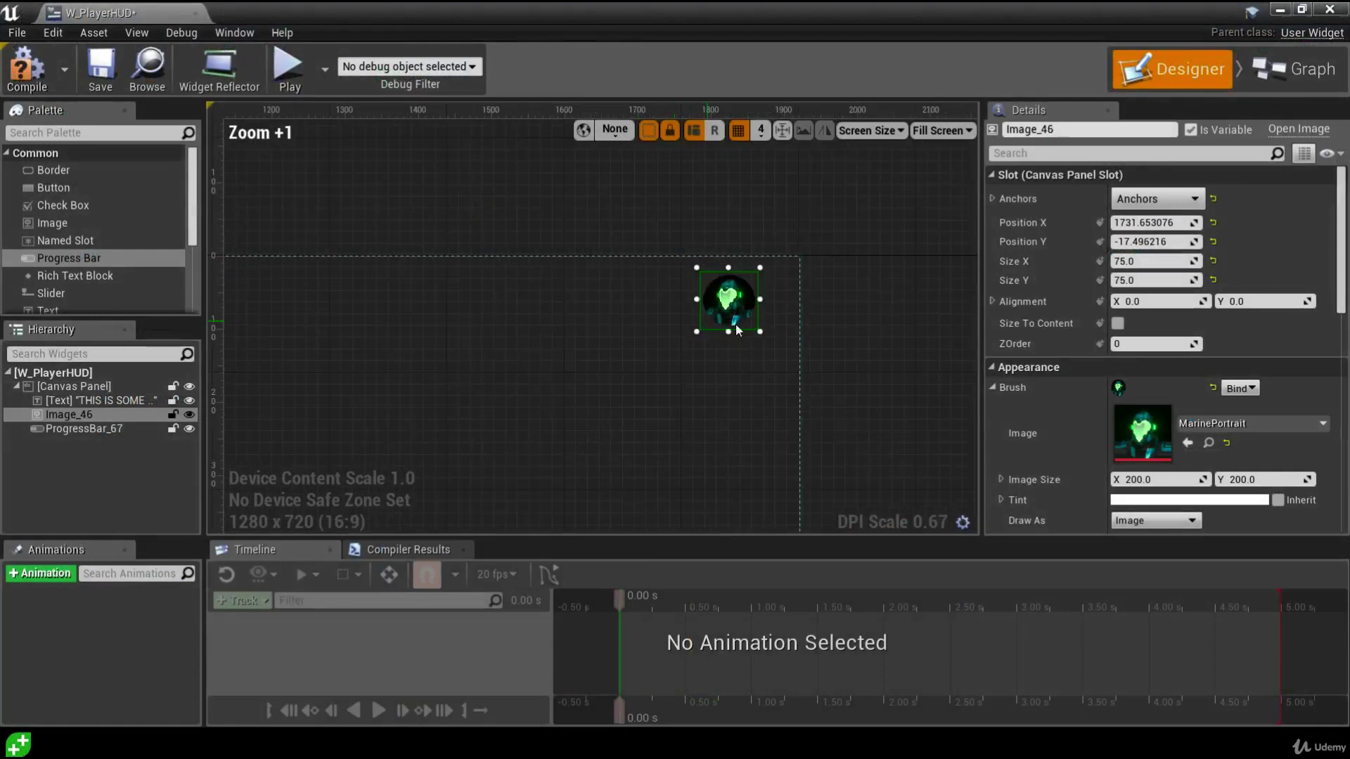
click(1148, 196)
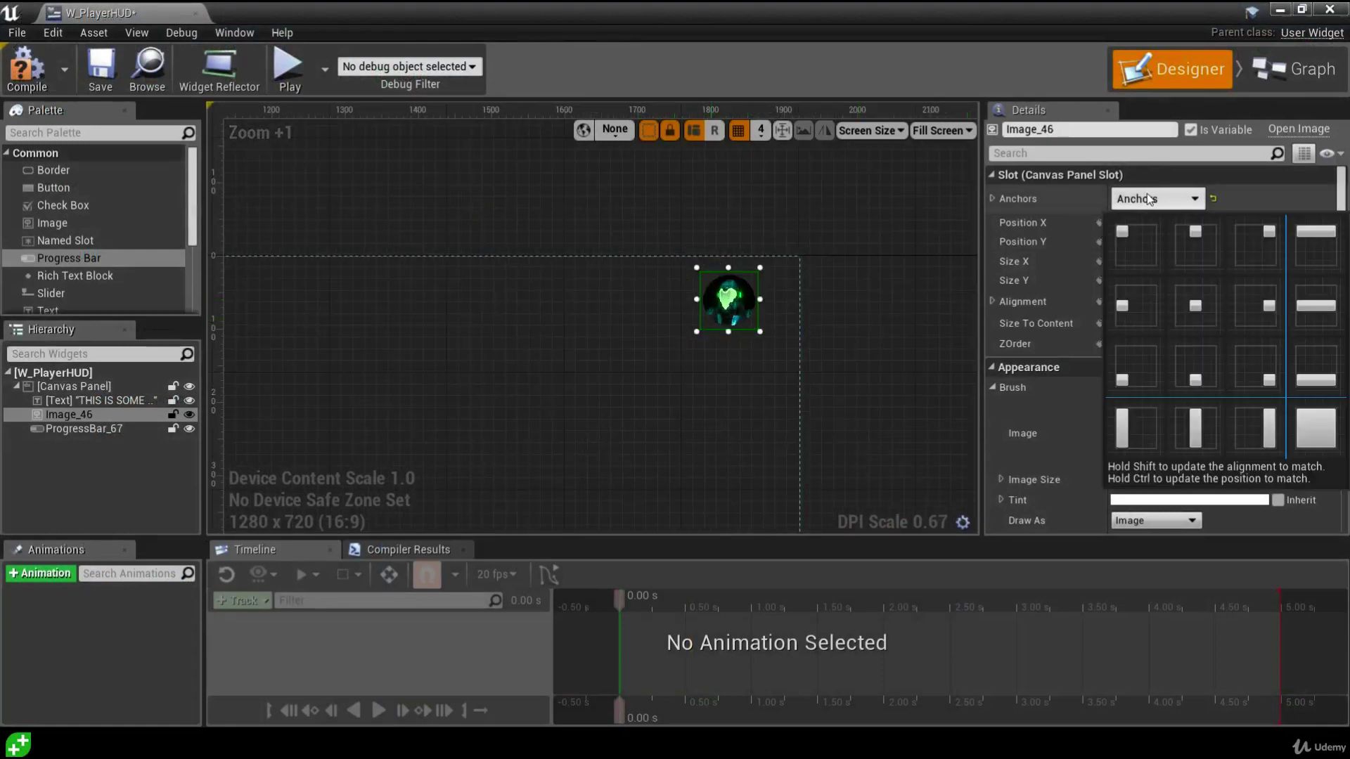
ctrl+click(1251, 249)
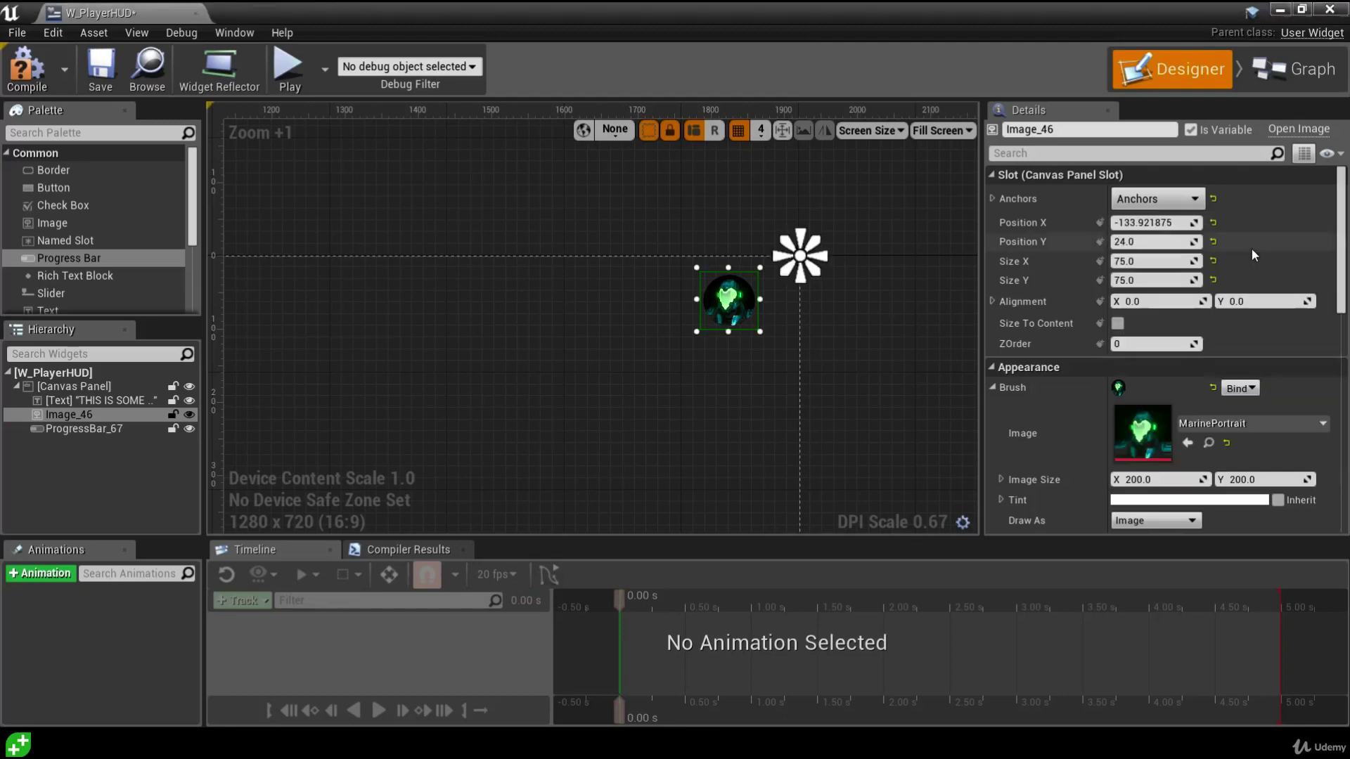
scroll(699, 418, down, 6)
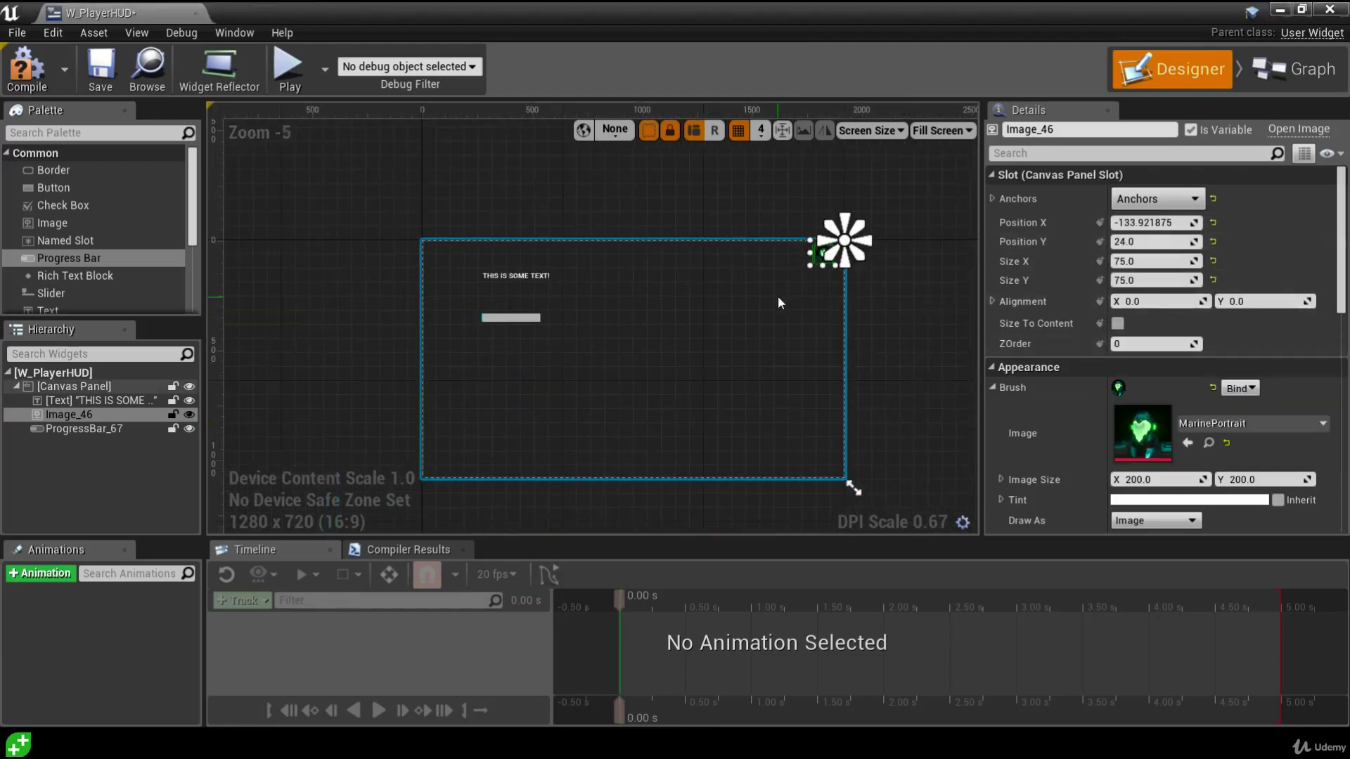
- Move the portrait image near the middle of the canvas and anchor it to the centre
scroll(801, 278, up, 2)
drag(846, 204, 488, 415)
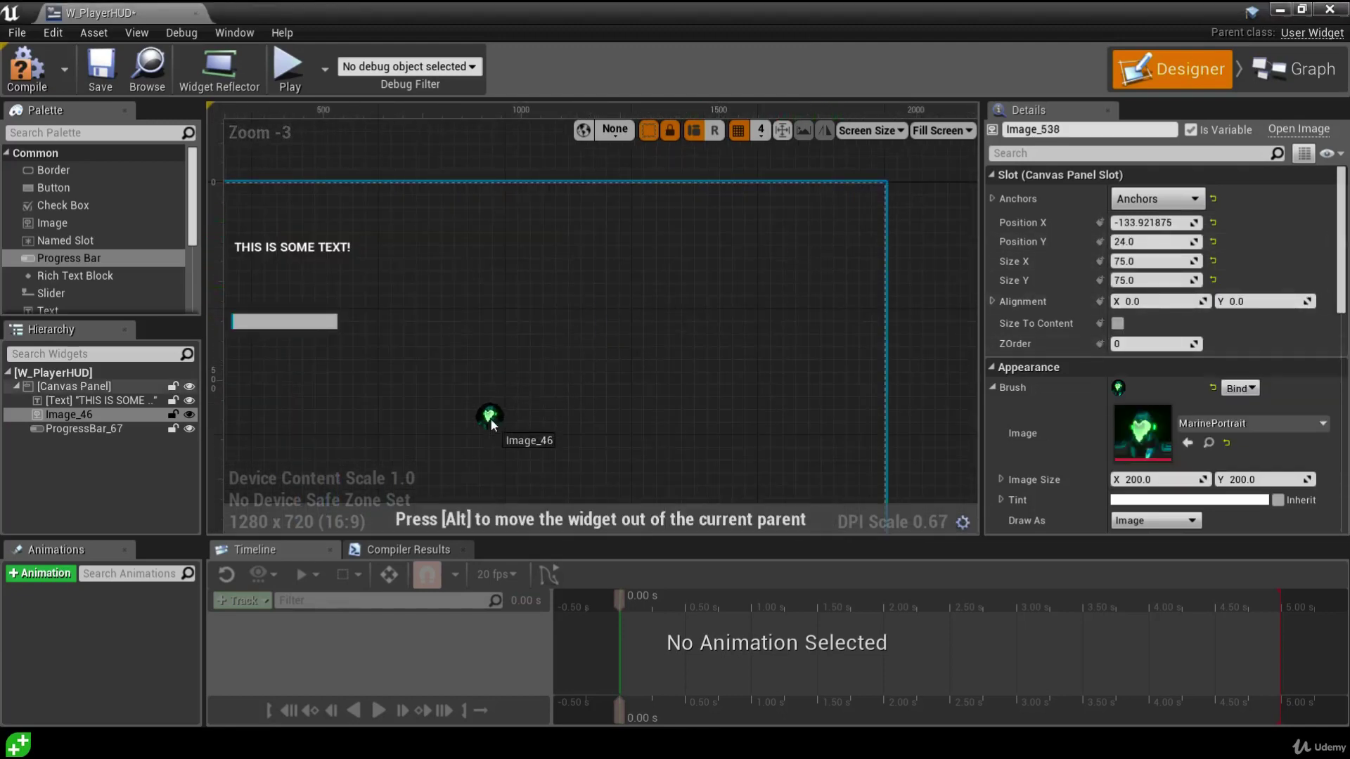
right_drag(628, 336, 750, 276)
click(1157, 199)
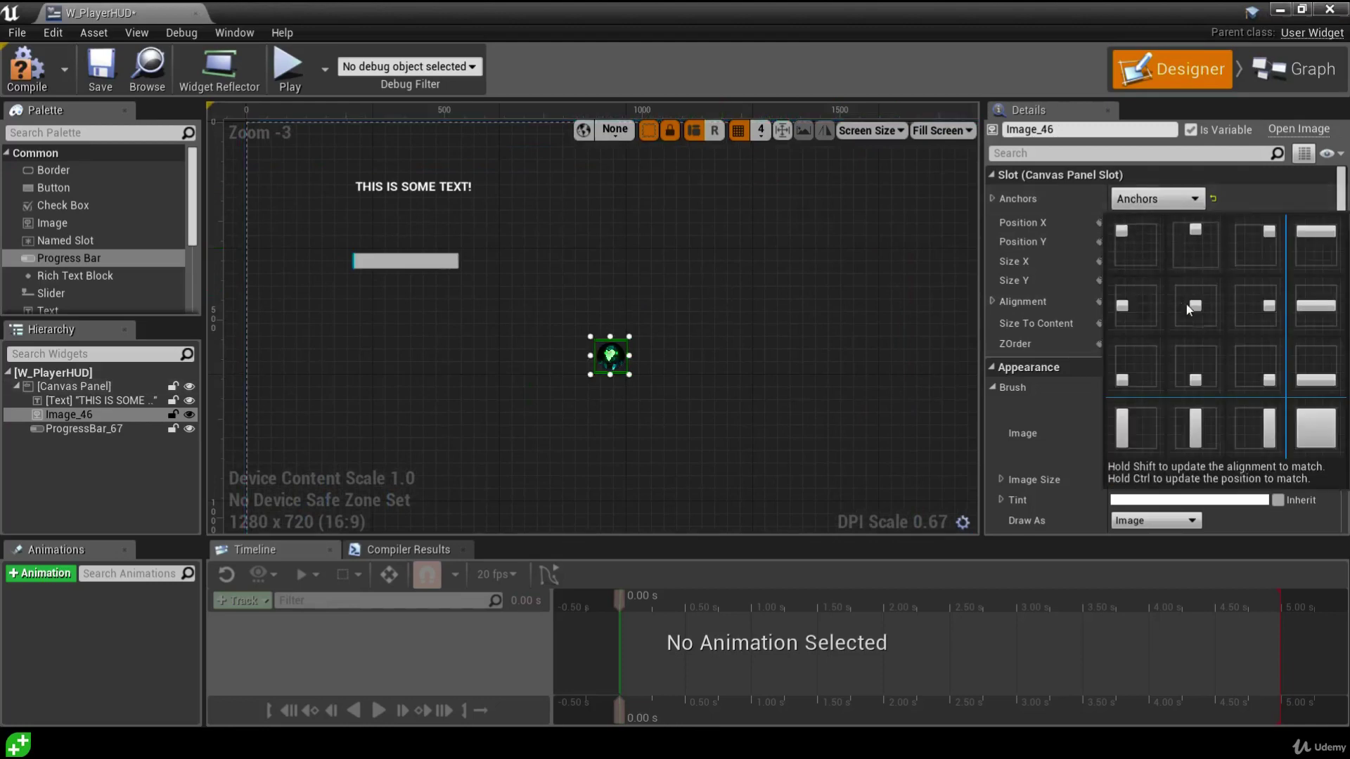
click(1187, 303)
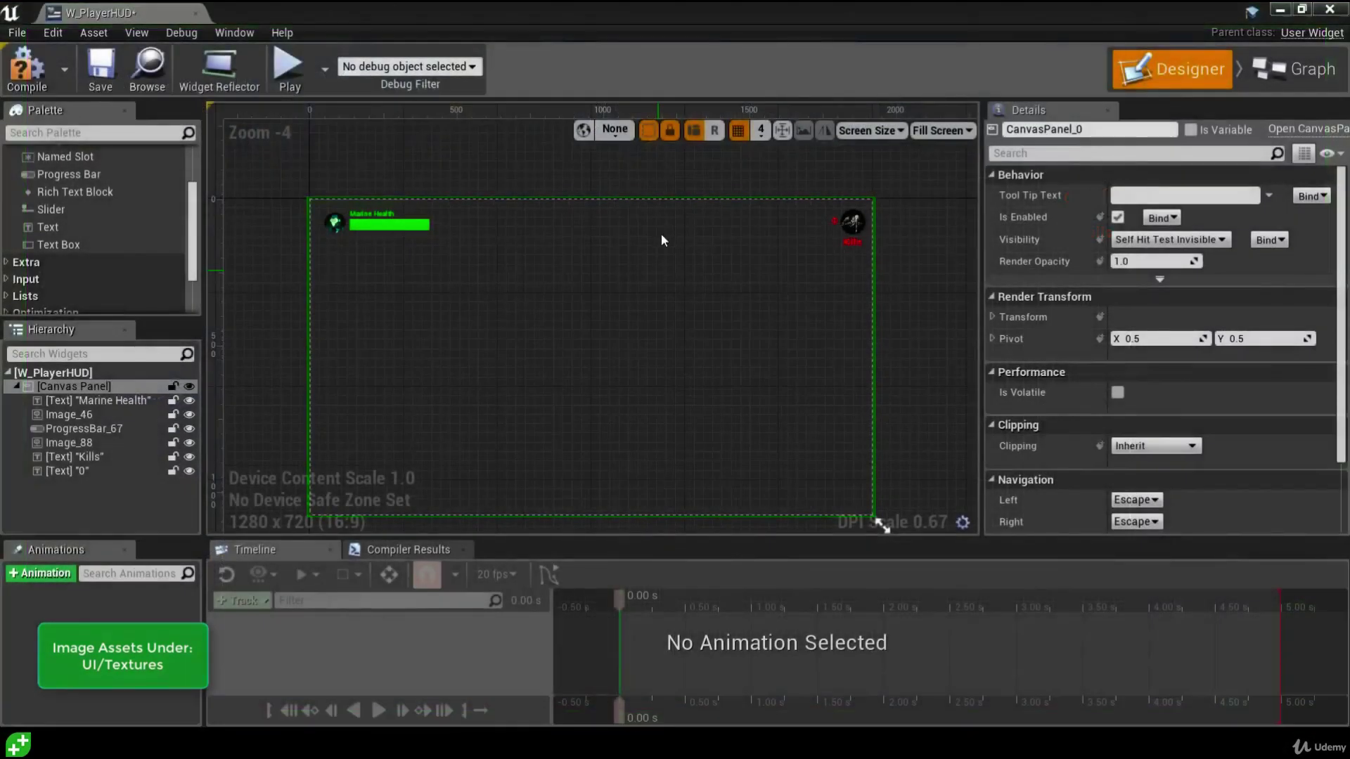
- Examine the slot and appearance settings of the marine portrait, the Marine Health text and the health progress bar
scroll(450, 295, up, 9)
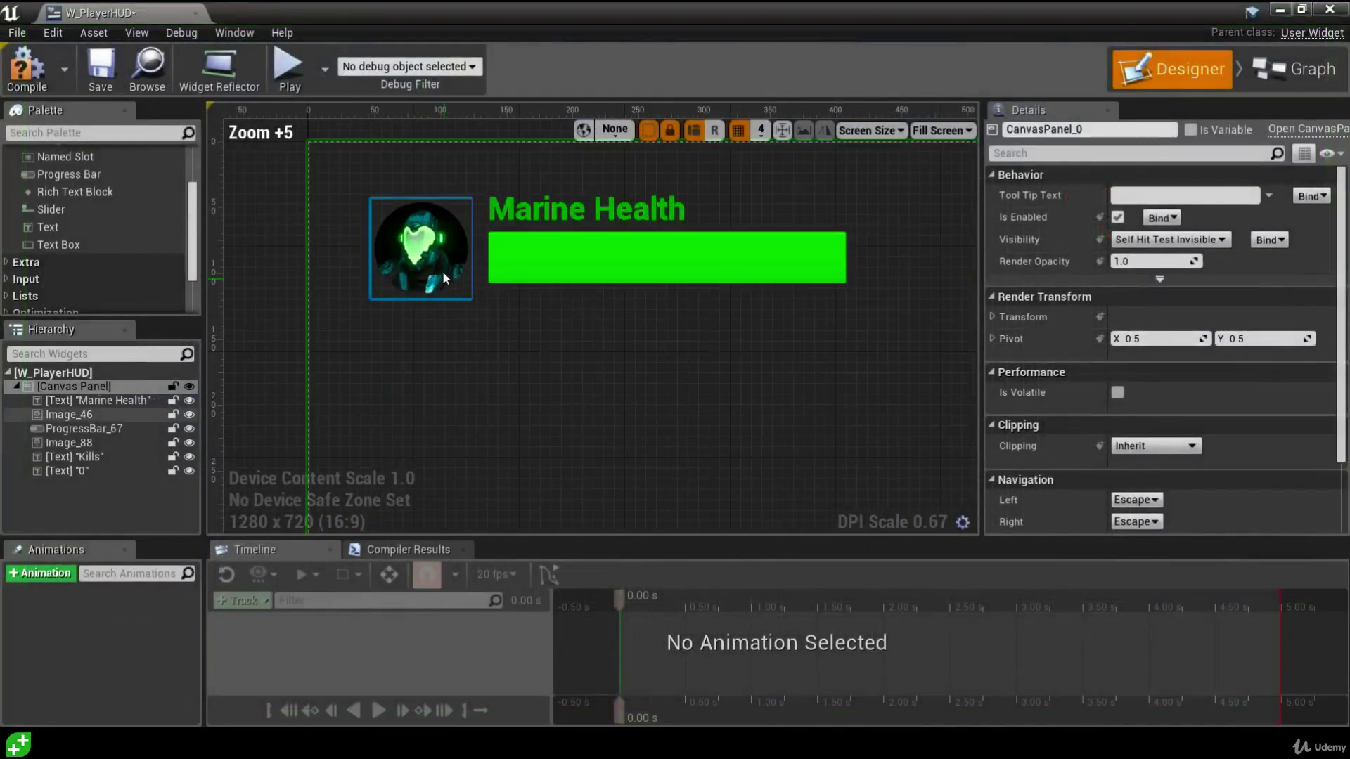
click(445, 278)
right_drag(479, 310, 485, 360)
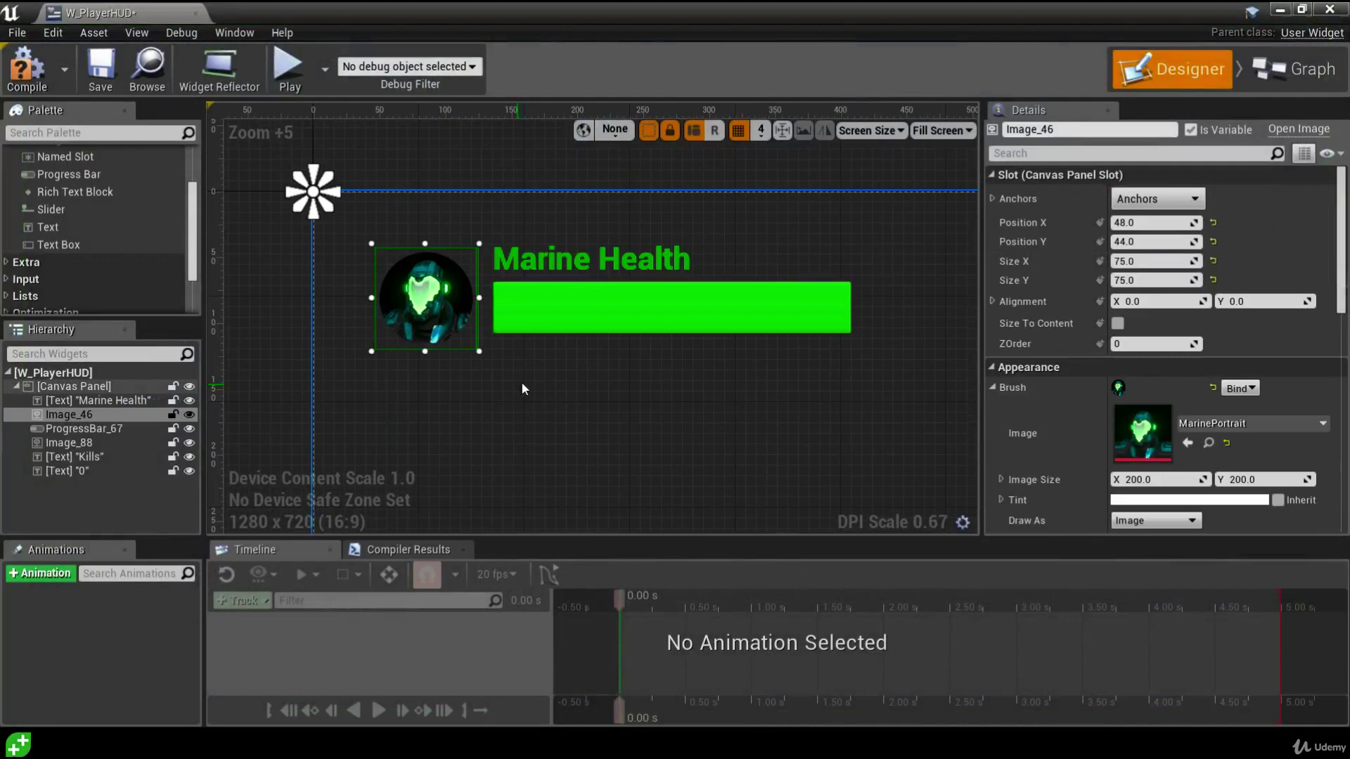
click(564, 257)
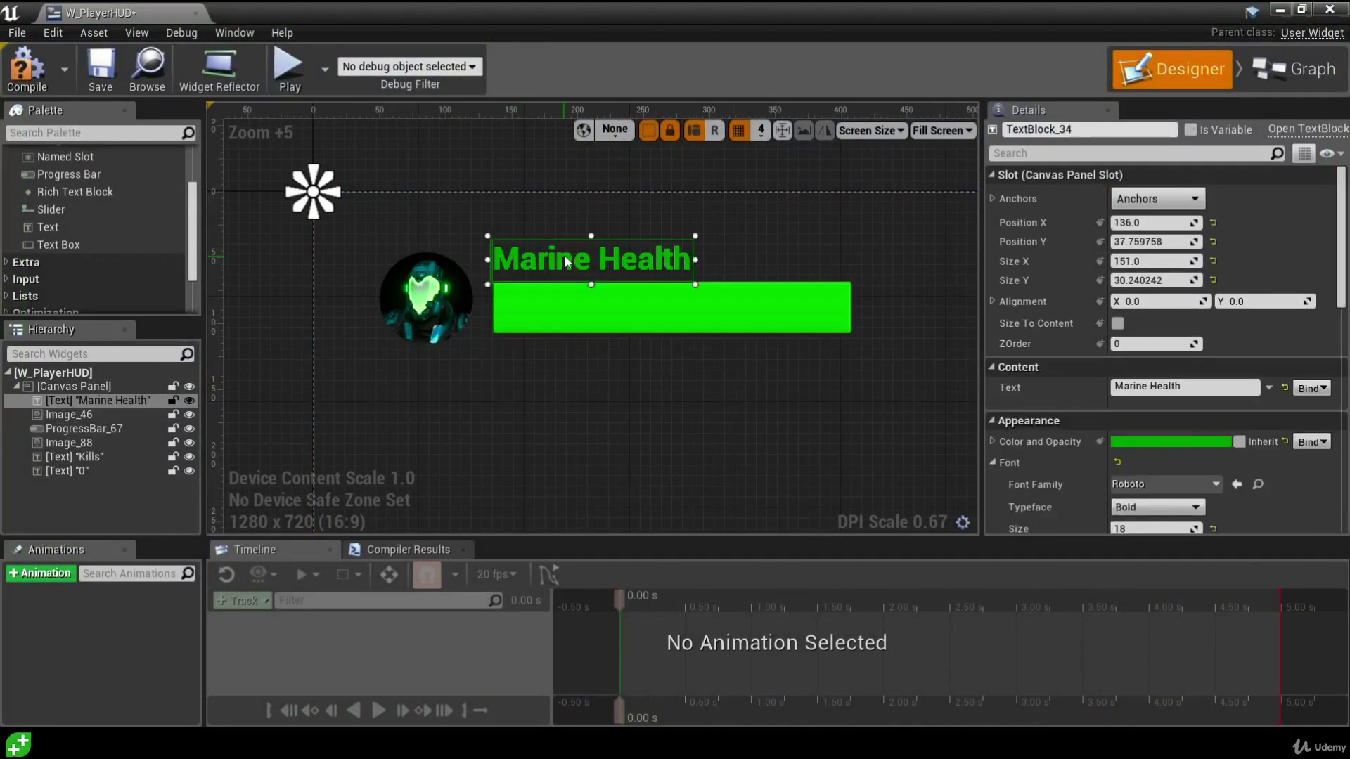
click(596, 306)
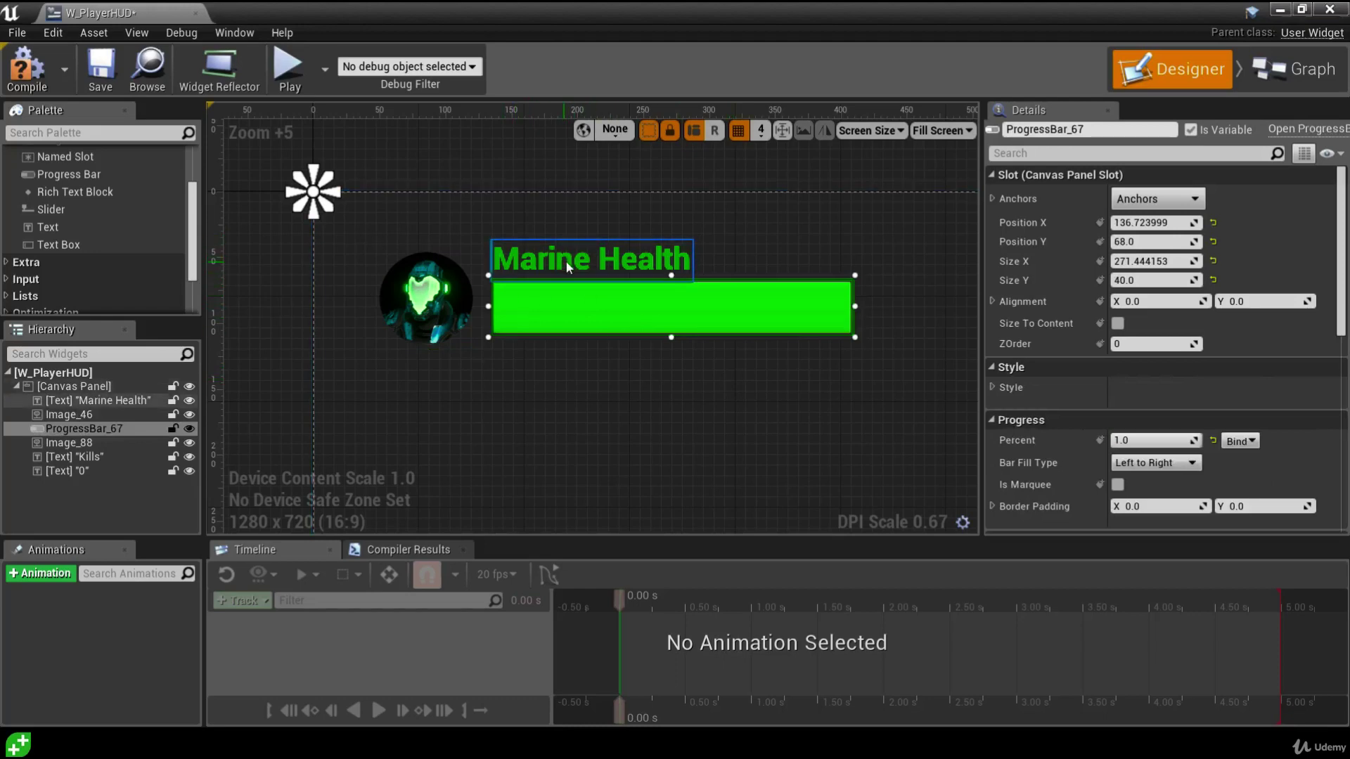
- Examine the settings of the kill counter's "0" and "Kills" texts beside the attacker portrait
scroll(696, 376, down, 5)
right_drag(726, 377, 565, 361)
scroll(694, 323, up, 7)
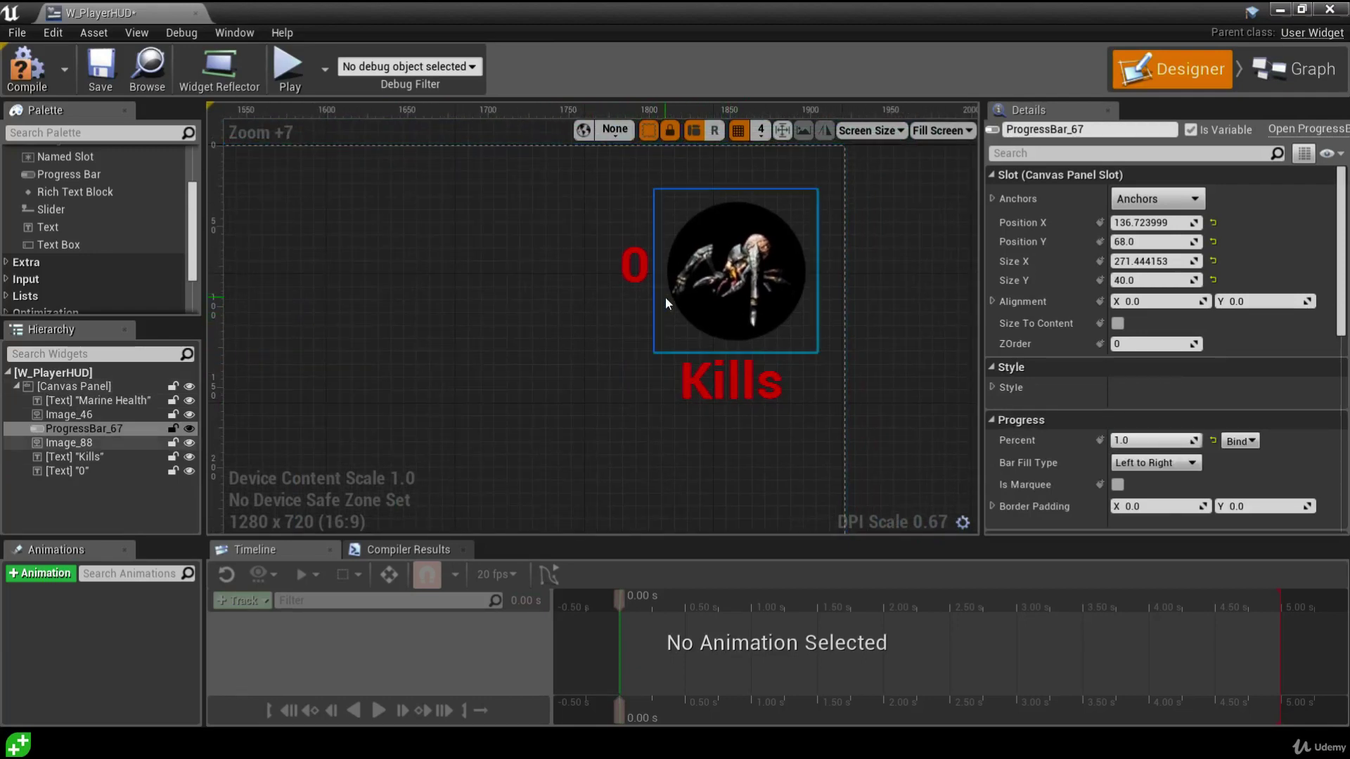
click(623, 266)
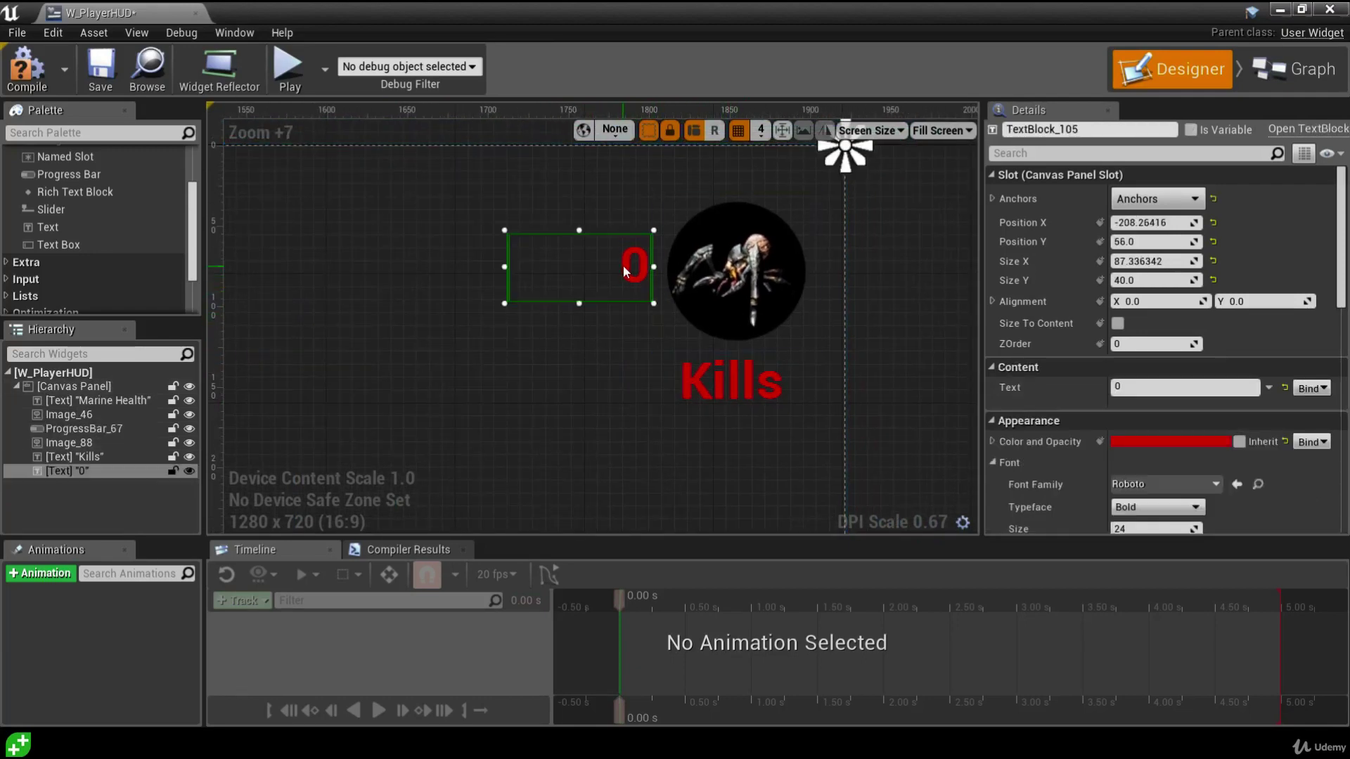
click(727, 377)
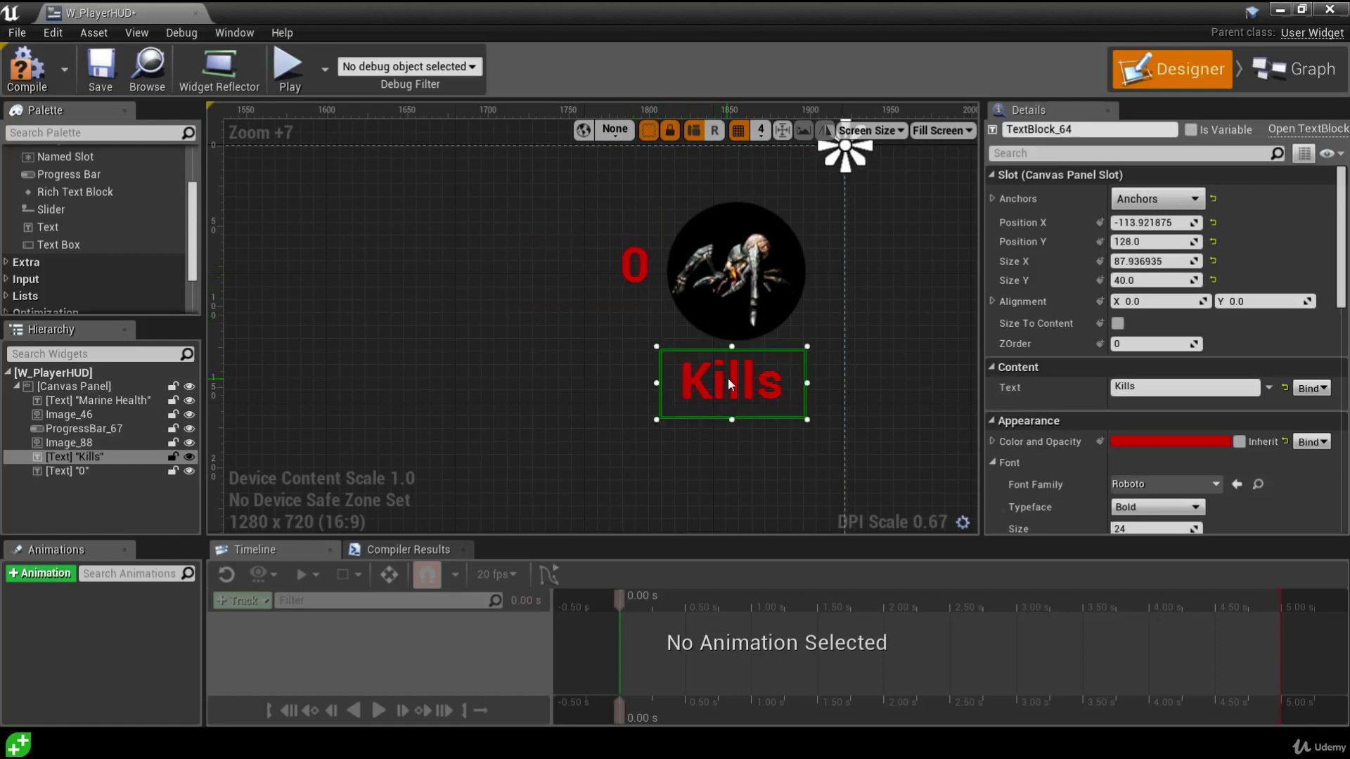
click(567, 373)
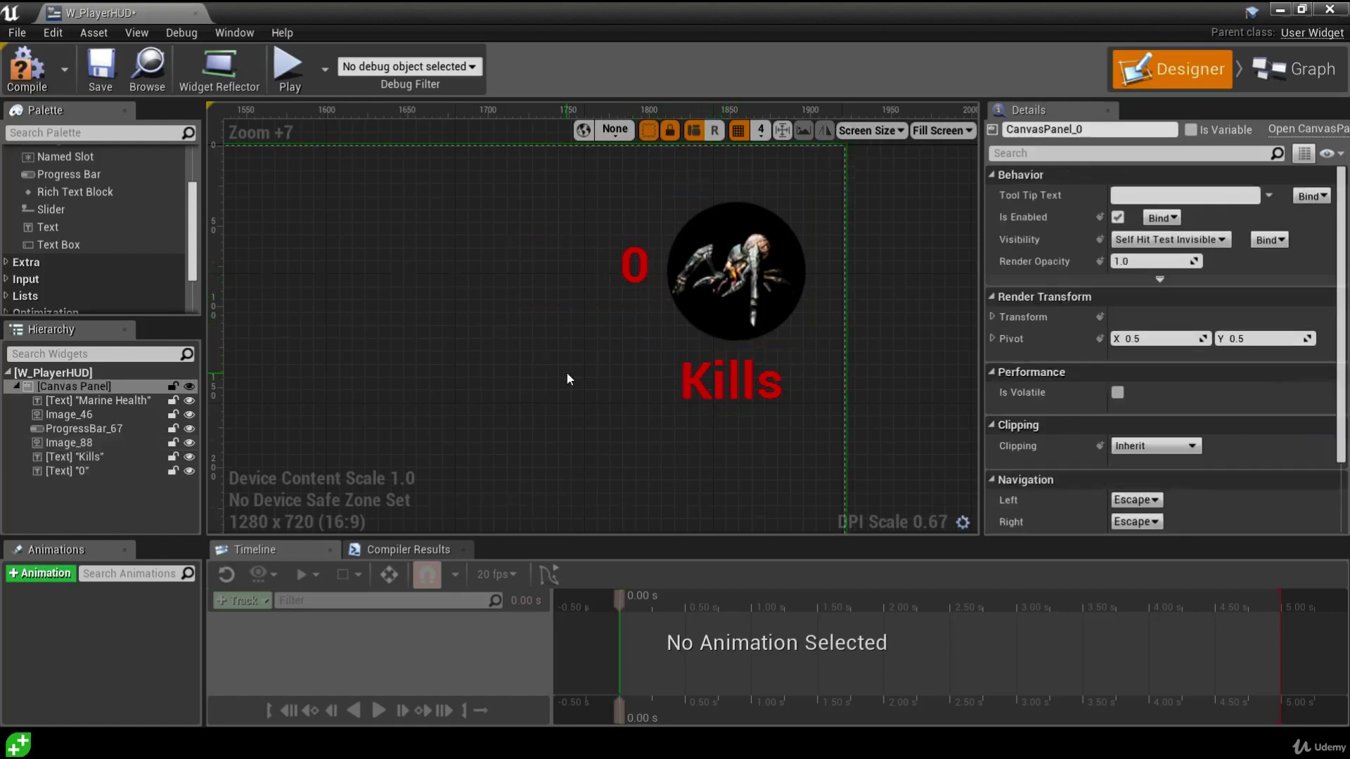
- Compile and save the W_PlayerHUD widget
scroll(566, 373, down, 5)
scroll(581, 338, down, 5)
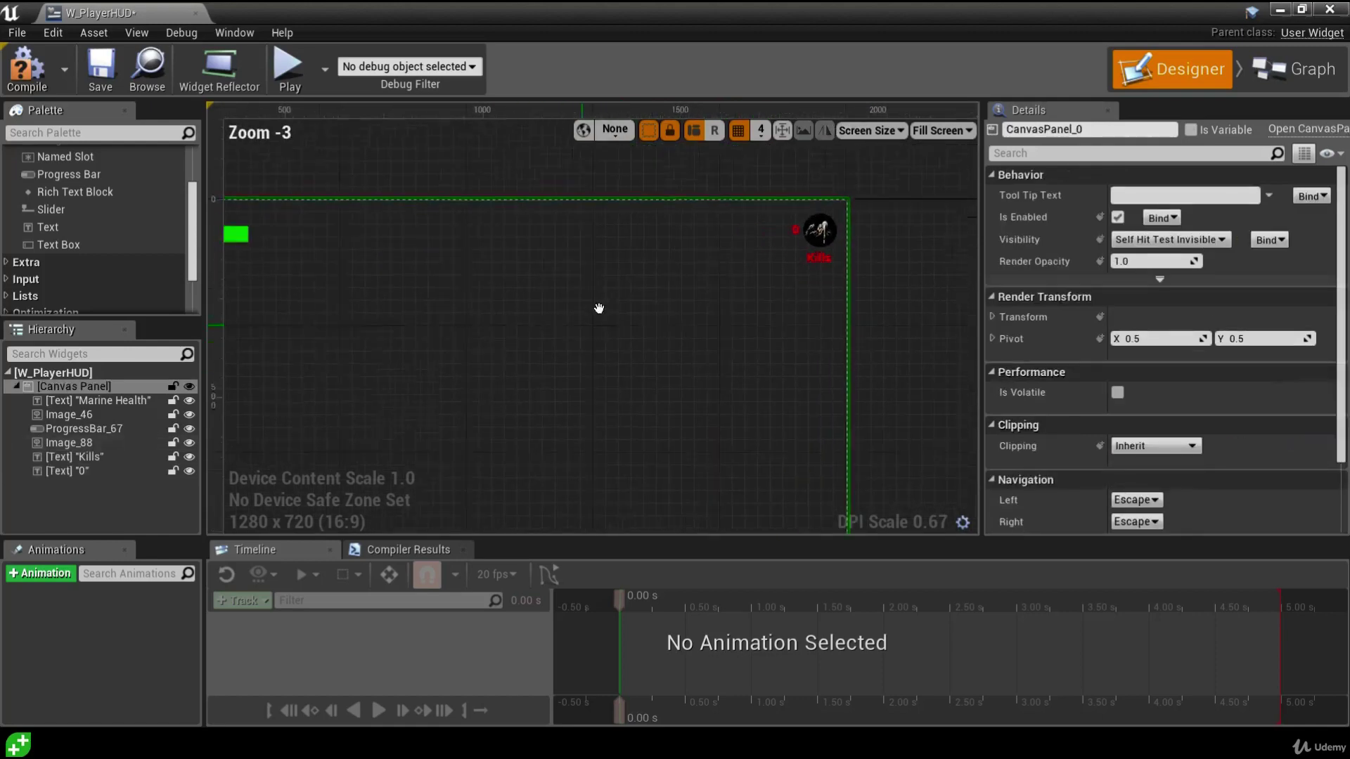
scroll(572, 295, down, 1)
right_drag(572, 295, 643, 301)
click(41, 87)
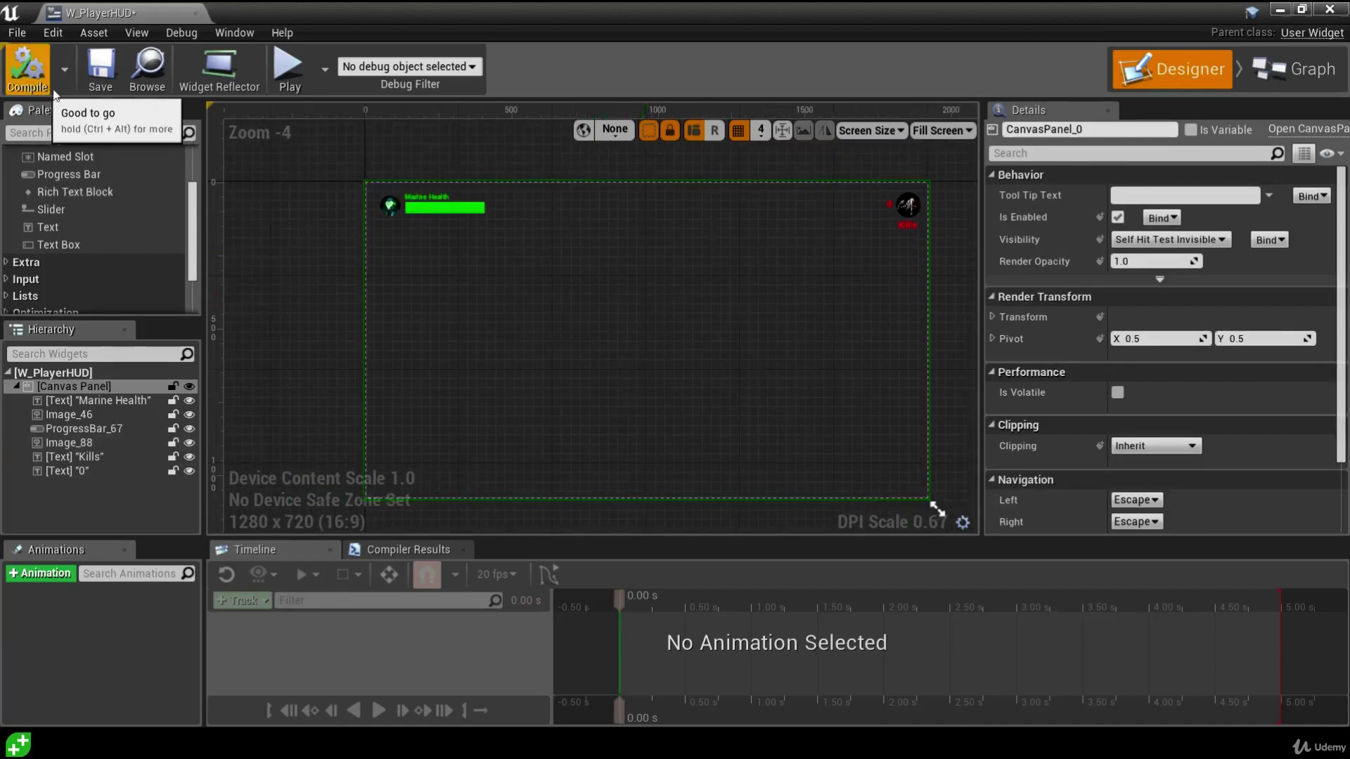
click(109, 71)
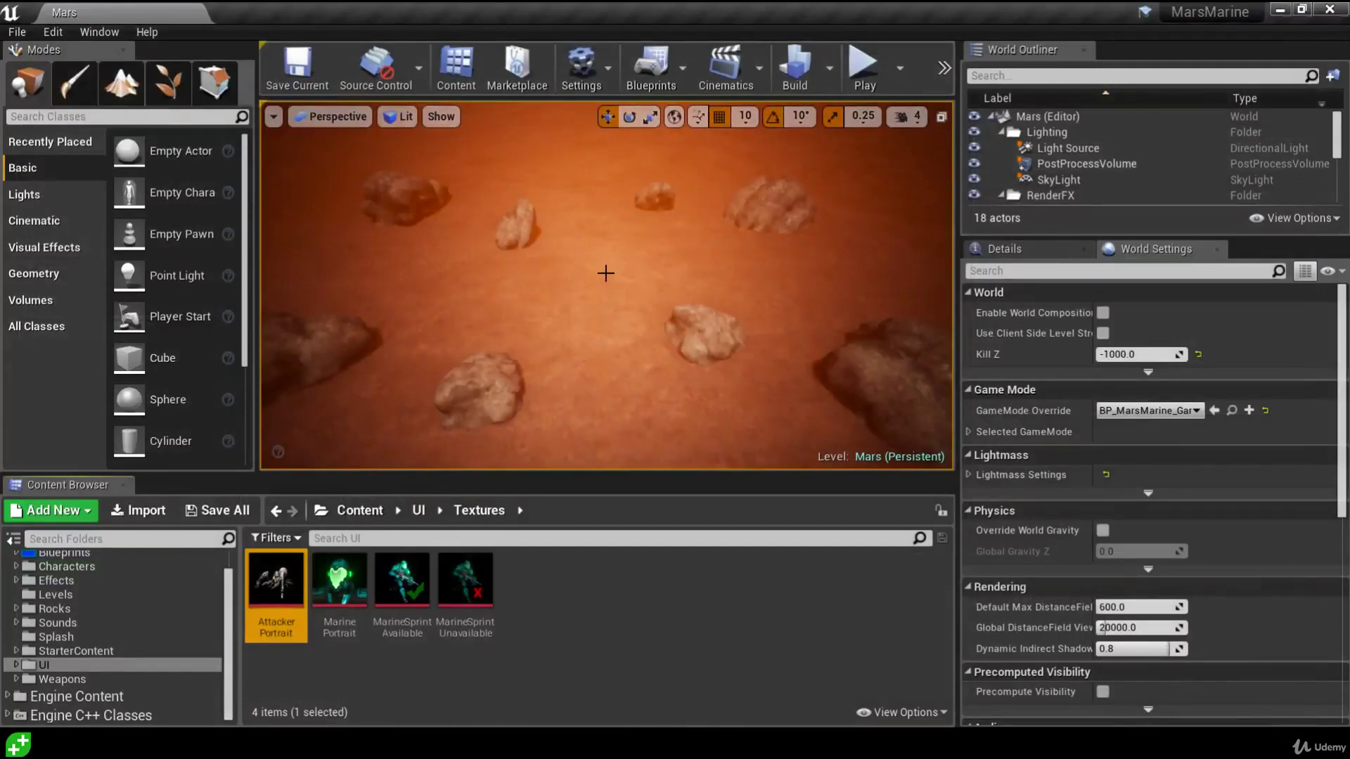
- Open the BP_Marine blueprint from the Blueprints/Pawns folder
scroll(135, 618, up, 2)
click(97, 572)
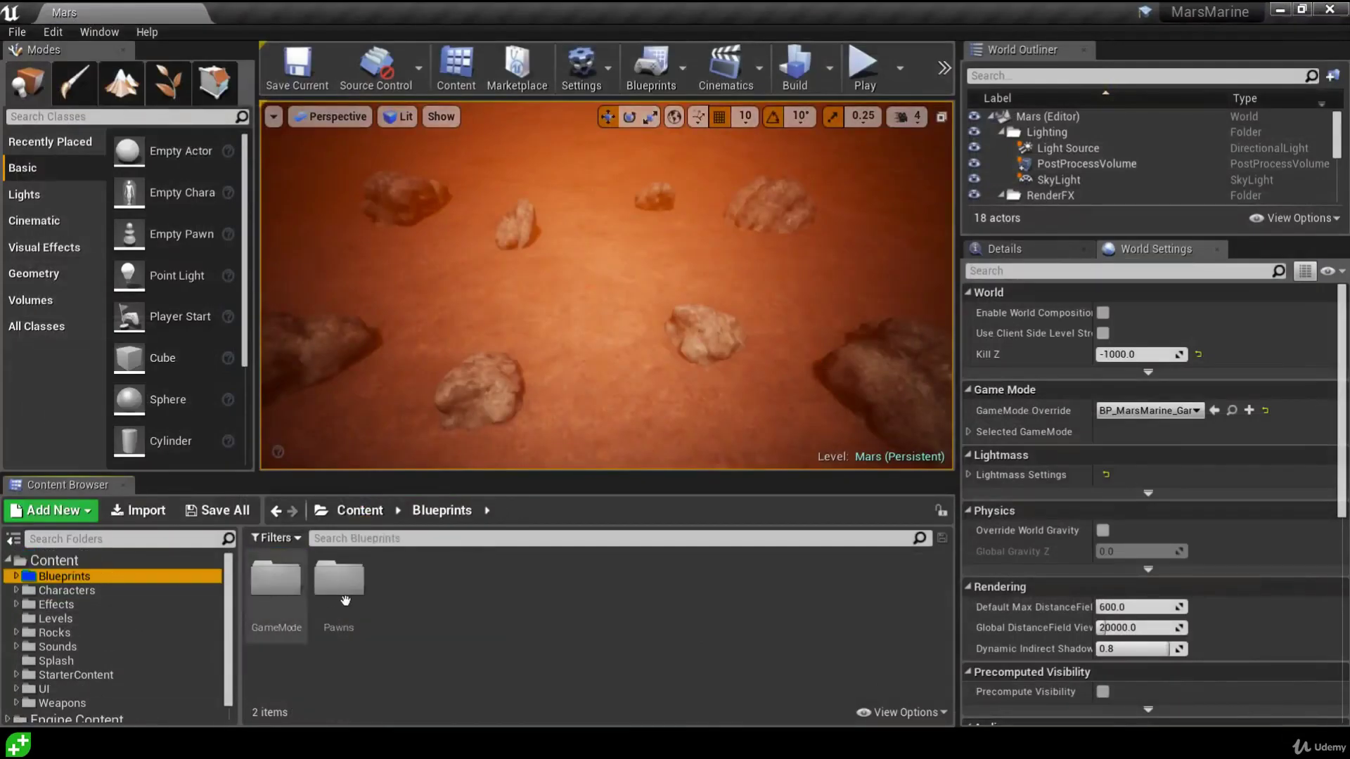
double_click(334, 599)
click(260, 598)
double_click(260, 598)
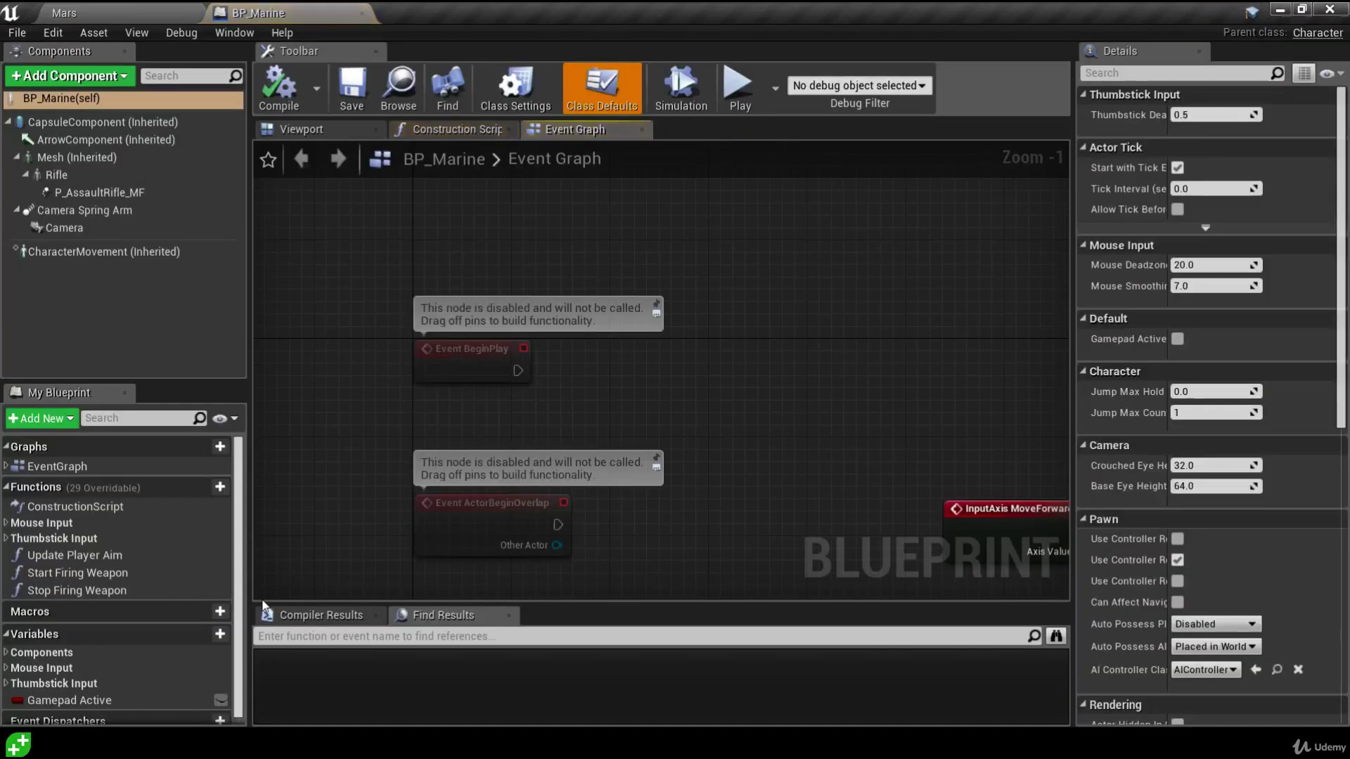
- Add a Create Widget node after Event BeginPlay and set its class to W_PlayerHUD
scroll(511, 378, up, 1)
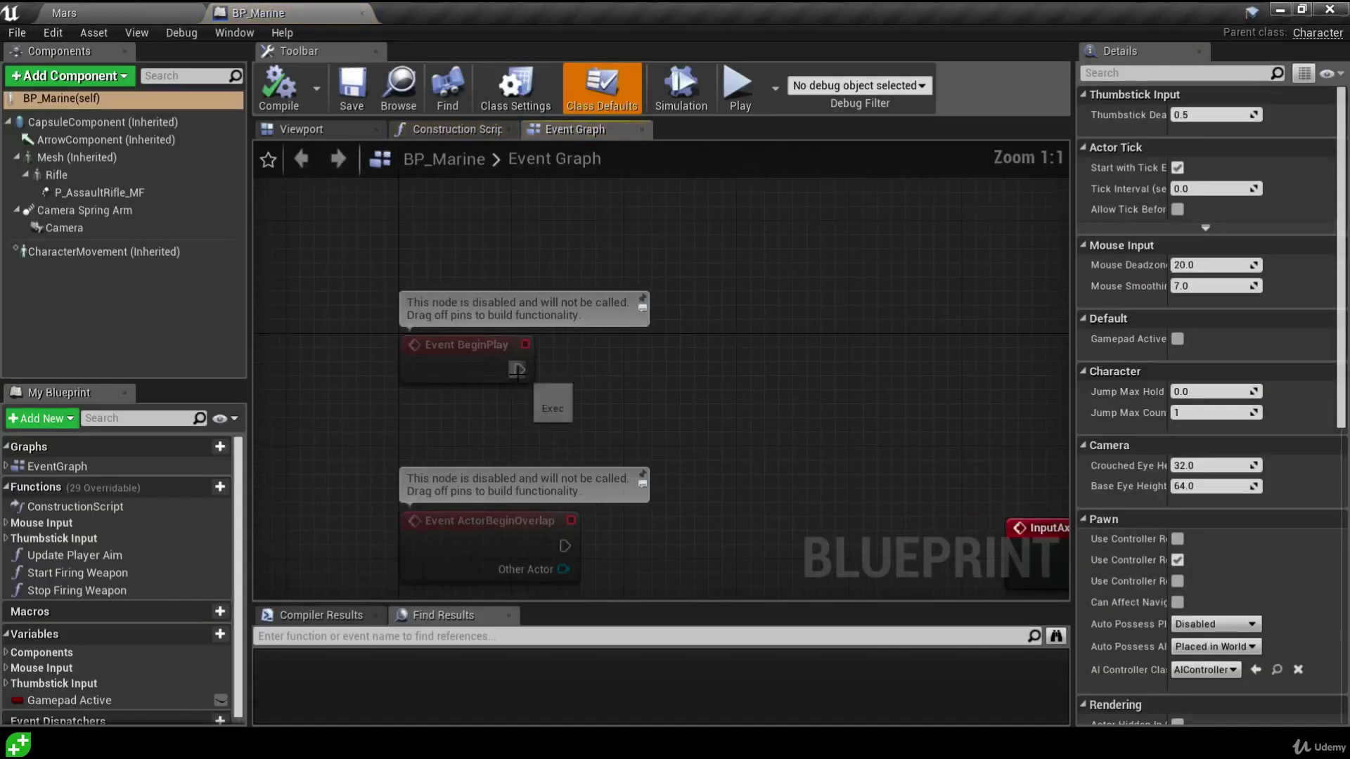
drag(519, 371, 622, 369)
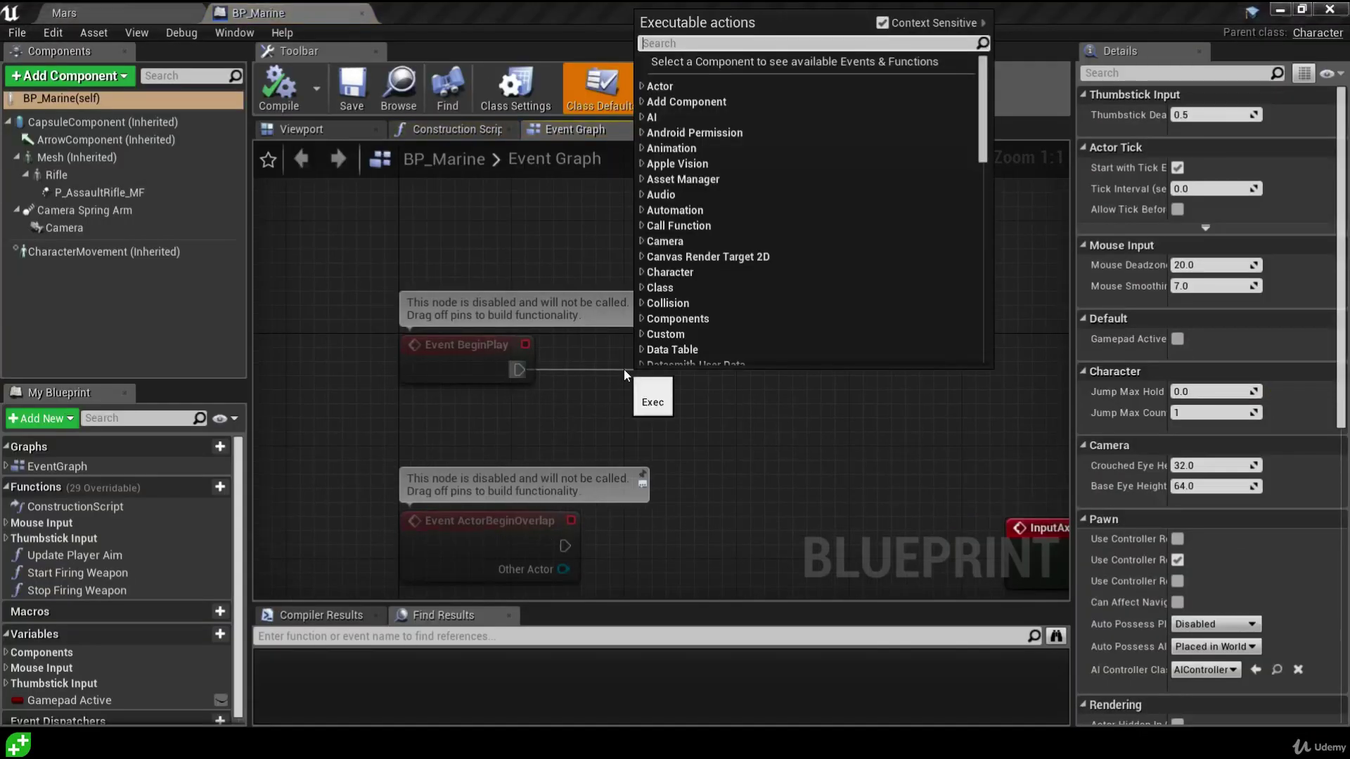
text(create widget)
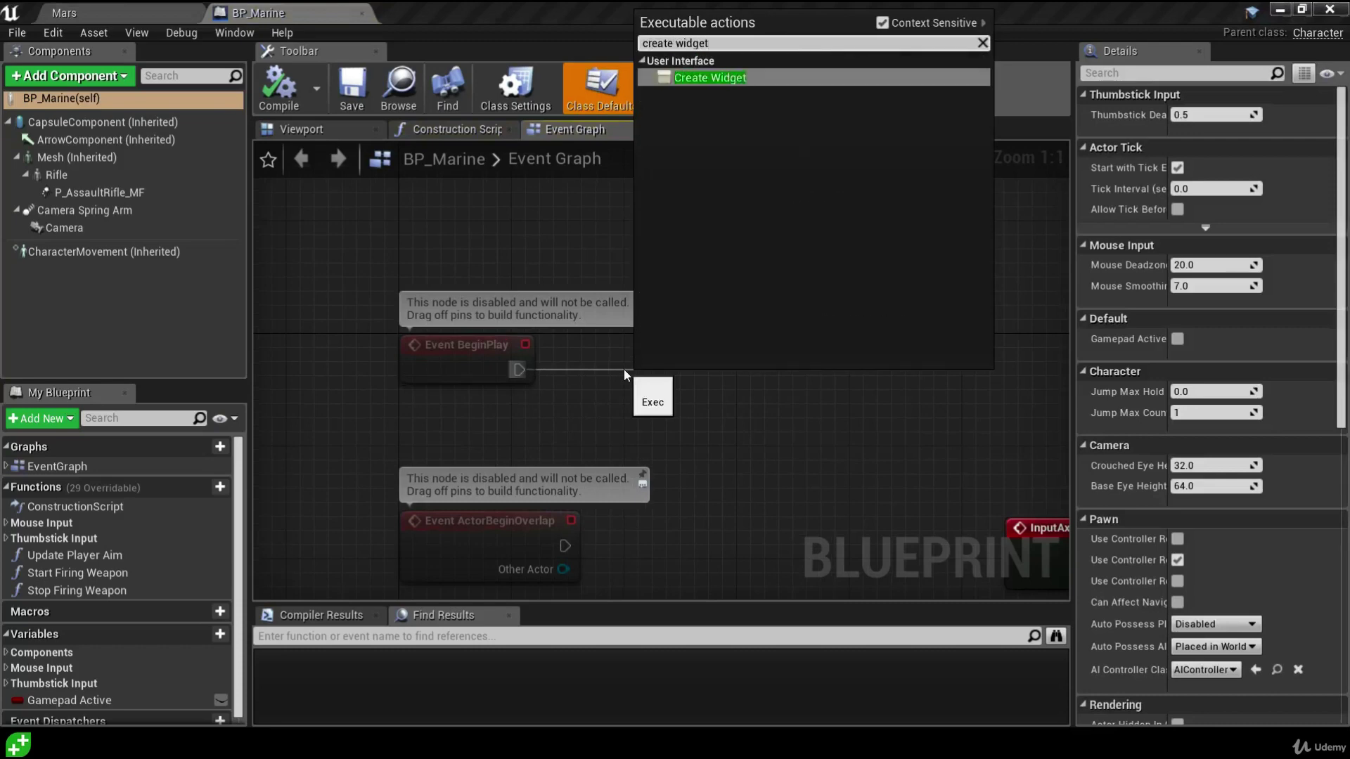
key(Return)
drag(723, 410, 710, 368)
click(708, 406)
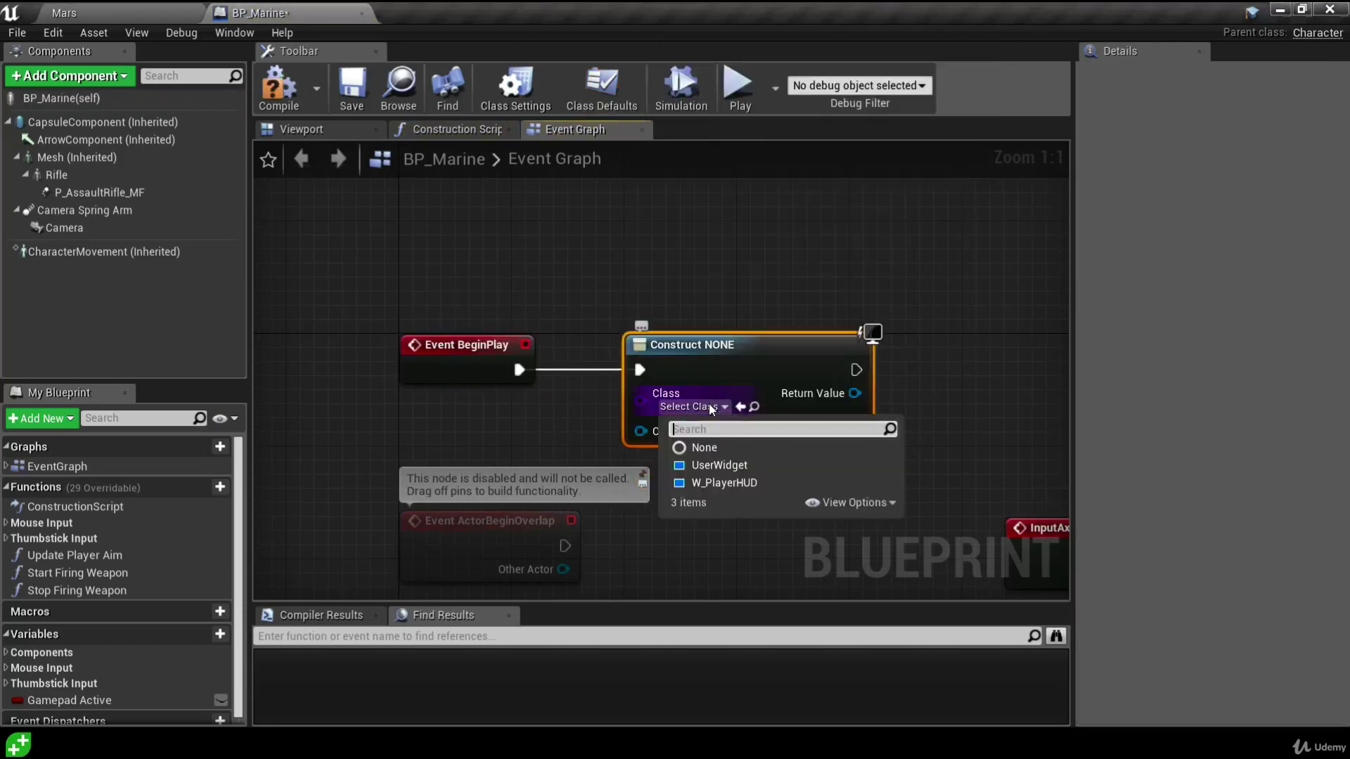
click(748, 484)
right_drag(748, 483, 626, 468)
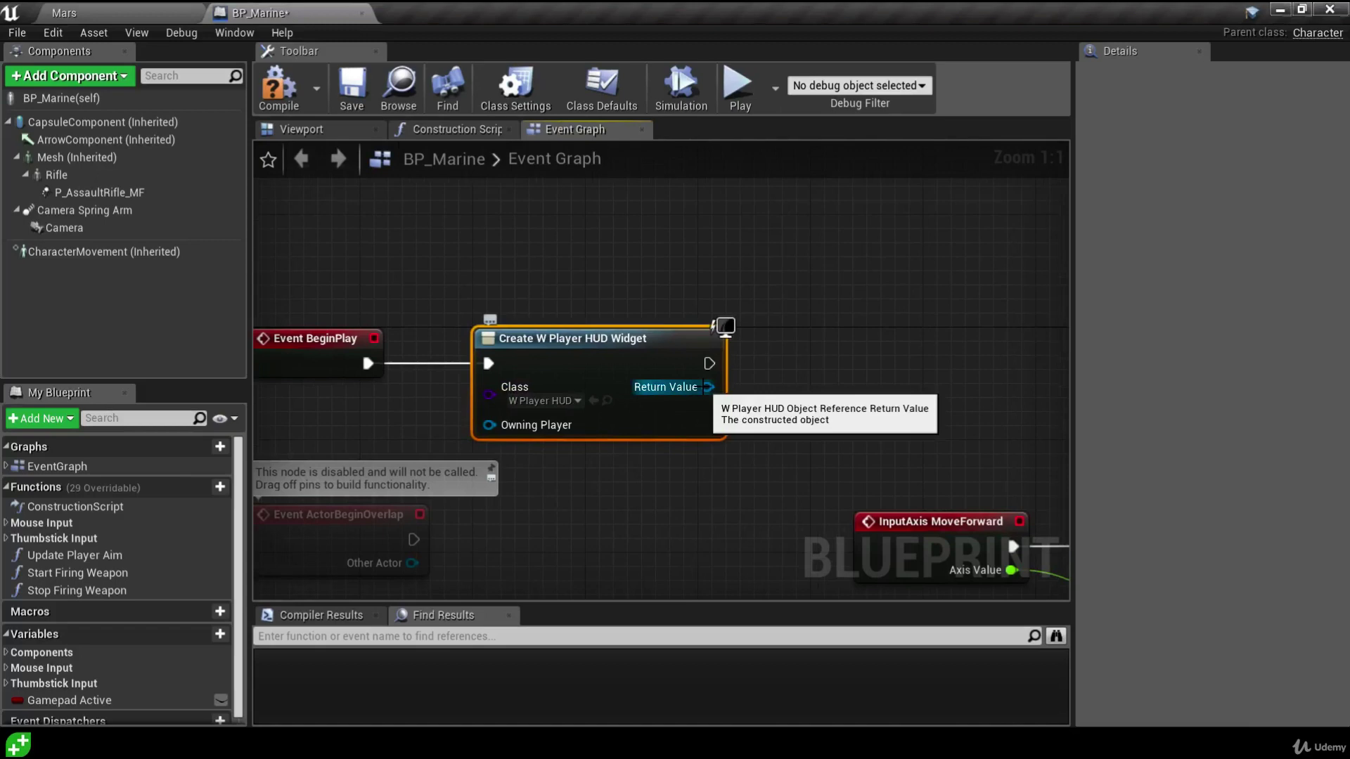
- Connect the created widget's return value to a new Add to Viewport node beside it, and compile and save BP_Marine
drag(708, 387, 802, 385)
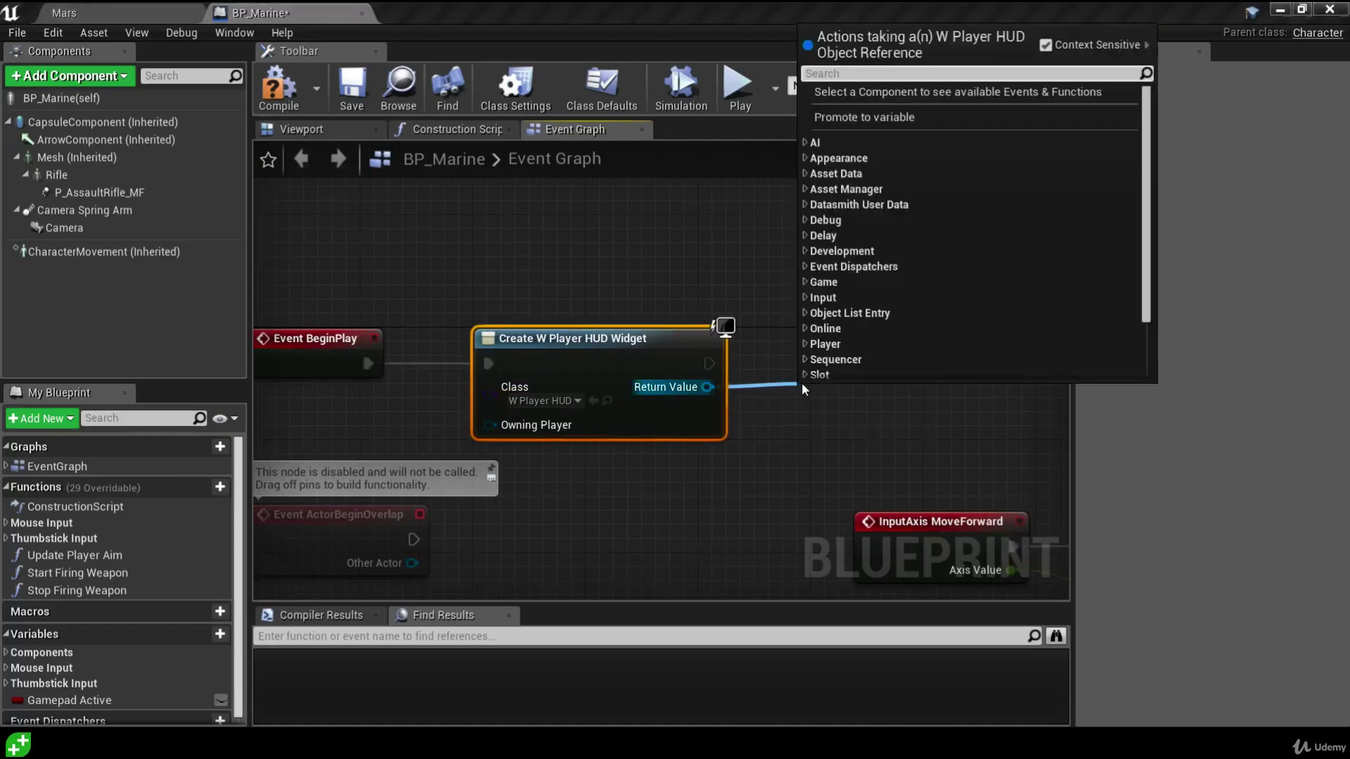
text(add to view)
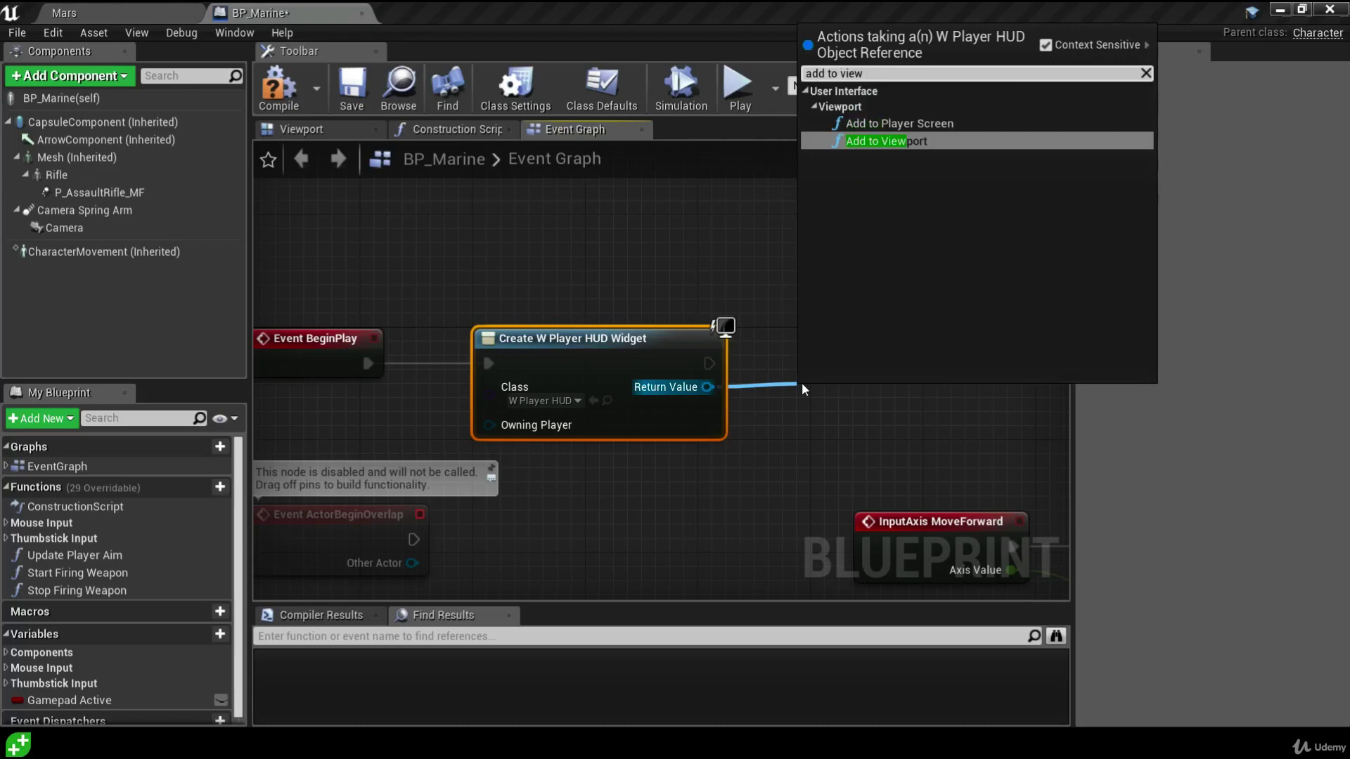
key(Return)
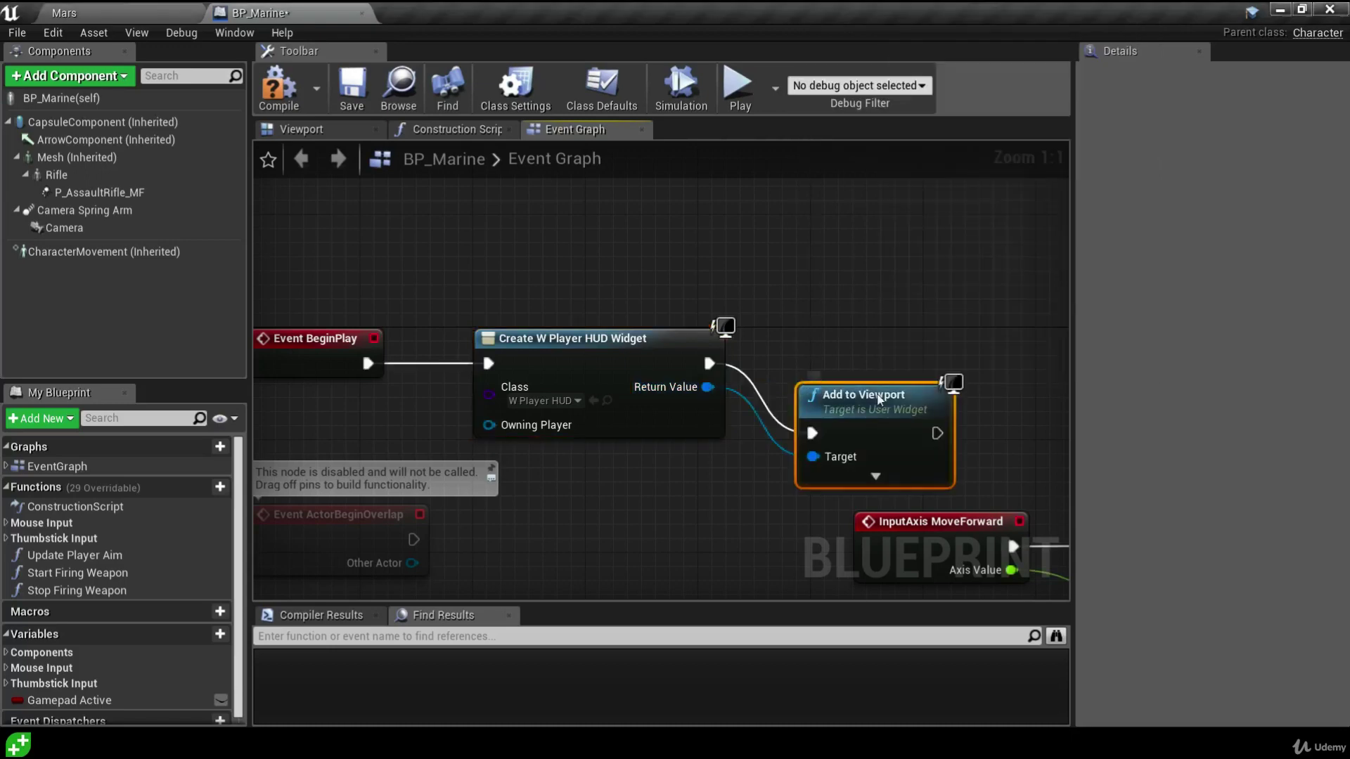
drag(877, 395, 866, 327)
click(856, 280)
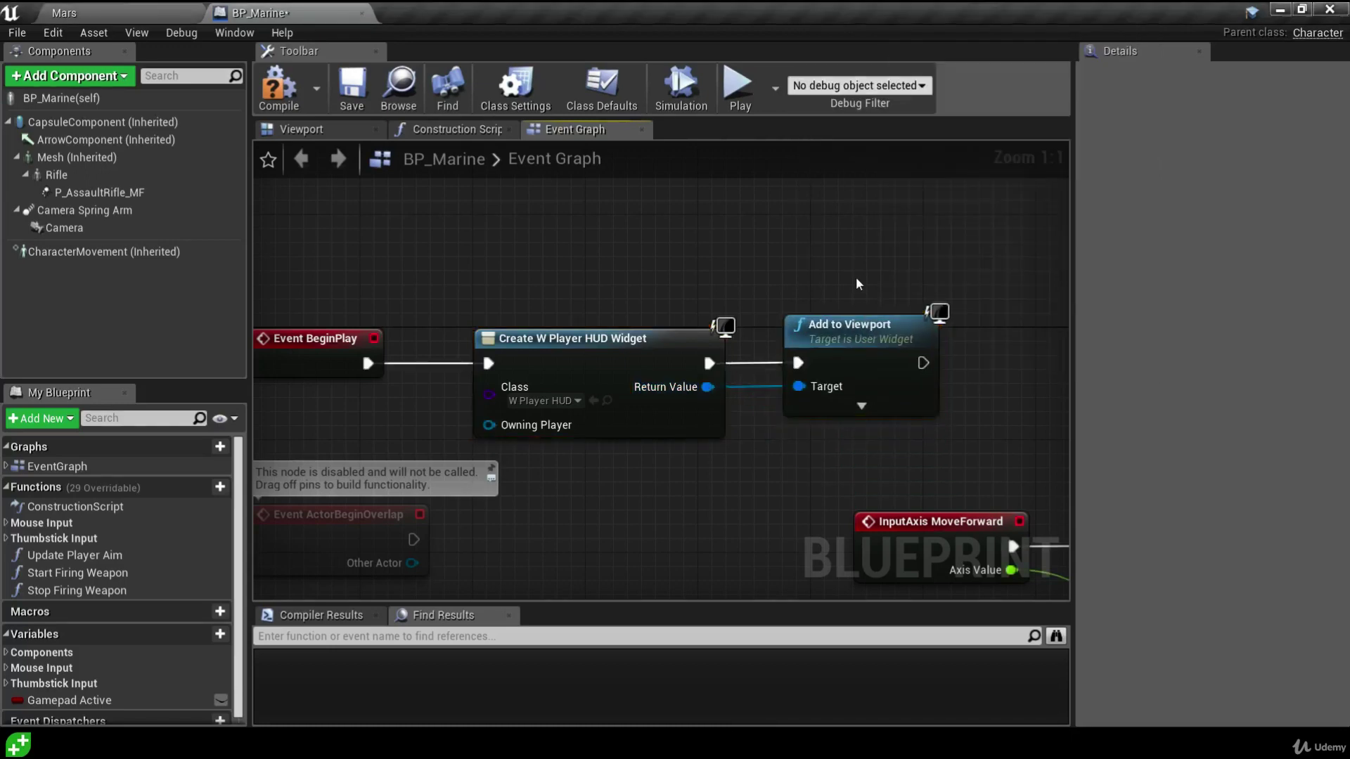
click(278, 86)
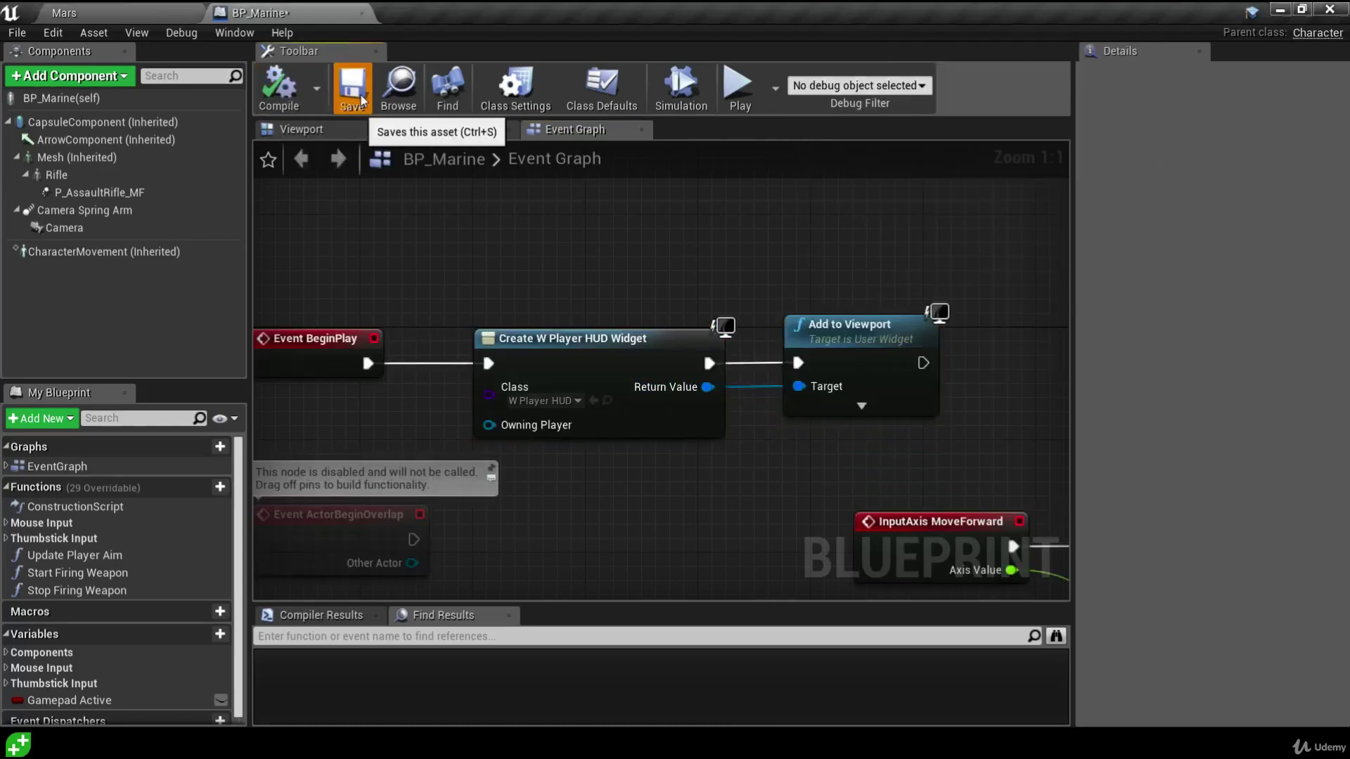
click(351, 85)
- Play the Mars level full screen, run the marine around to check the HUD display, and stop the play session
click(156, 13)
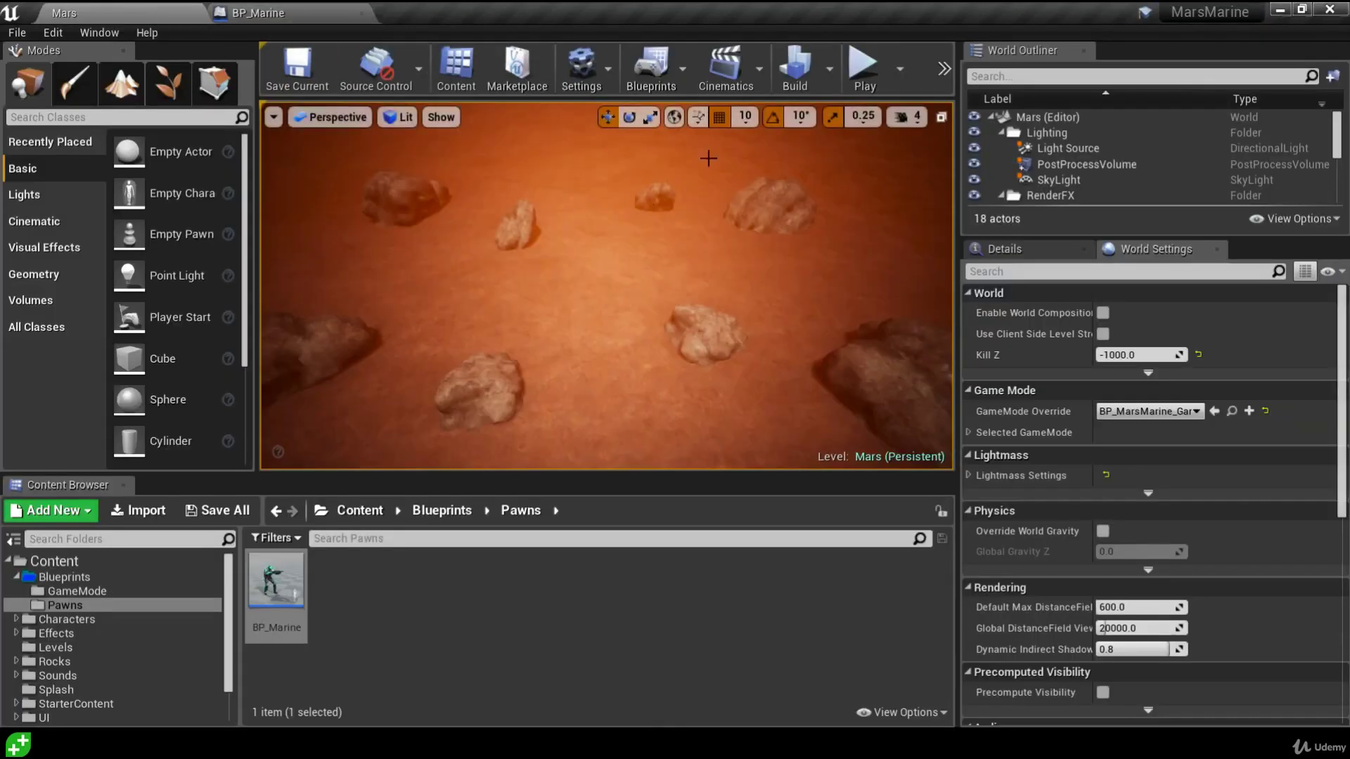
key(alt+p)
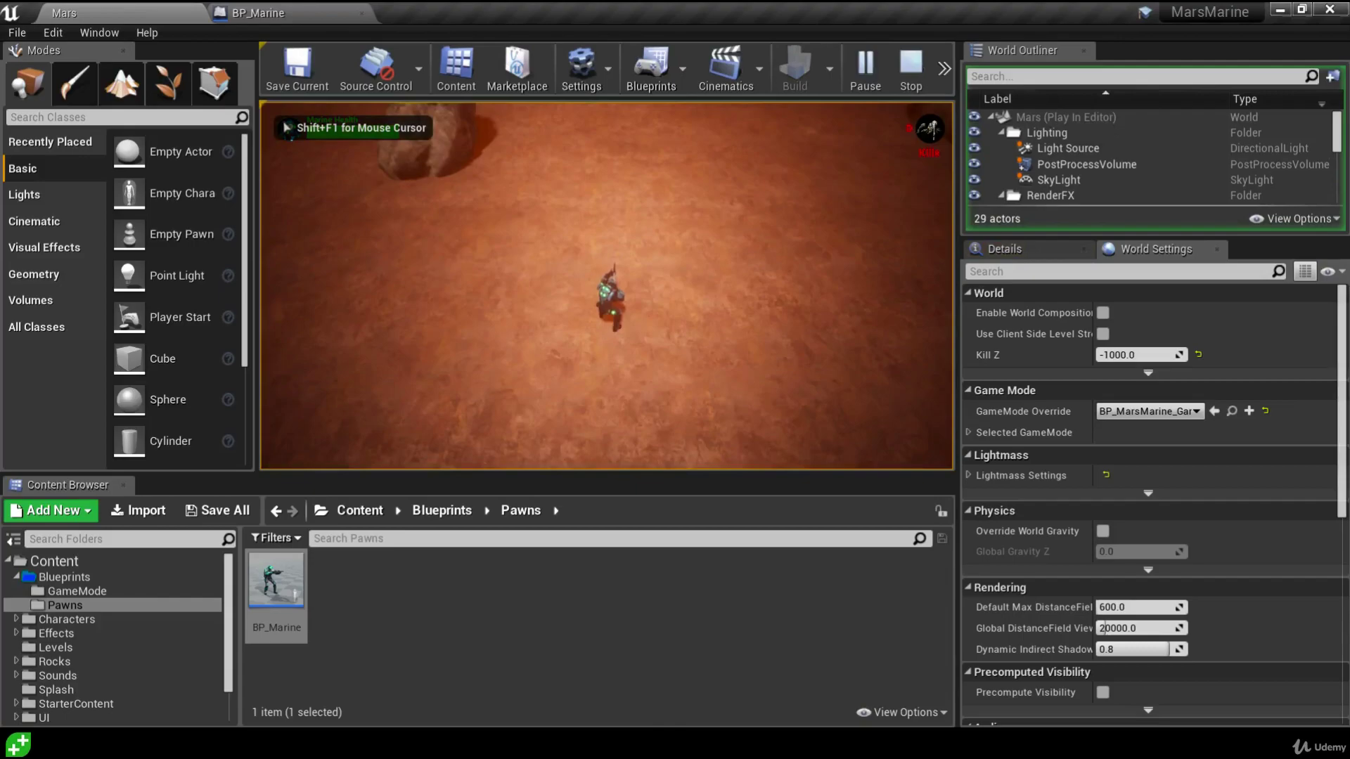
key(F11)
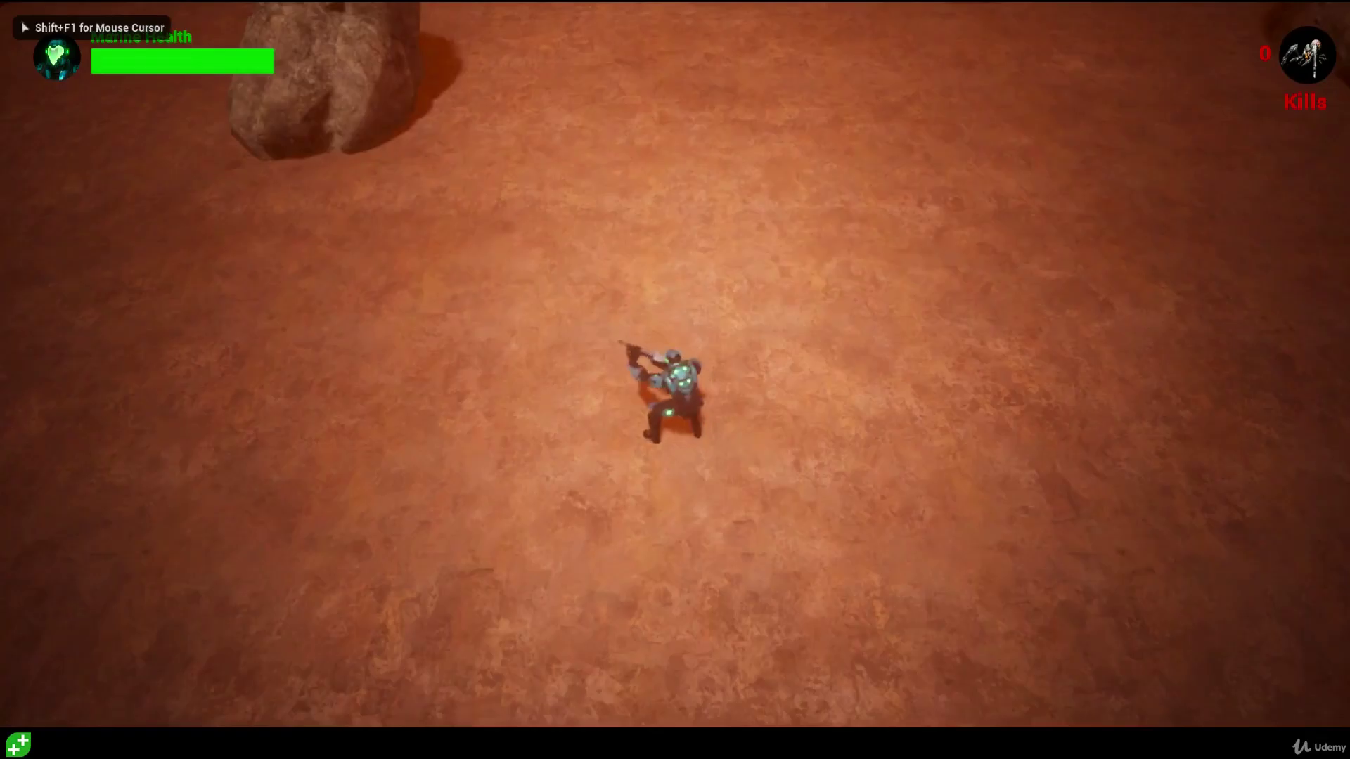
key(w)
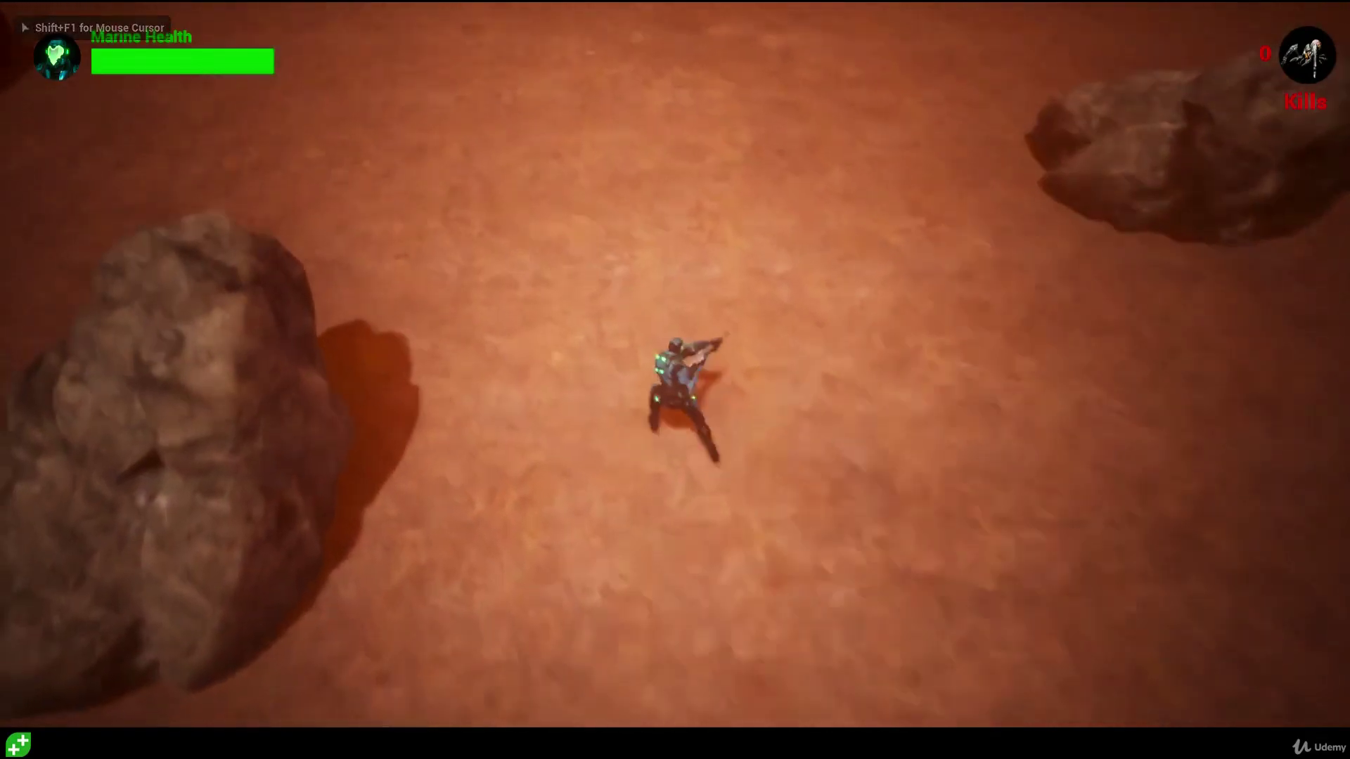
key(w)
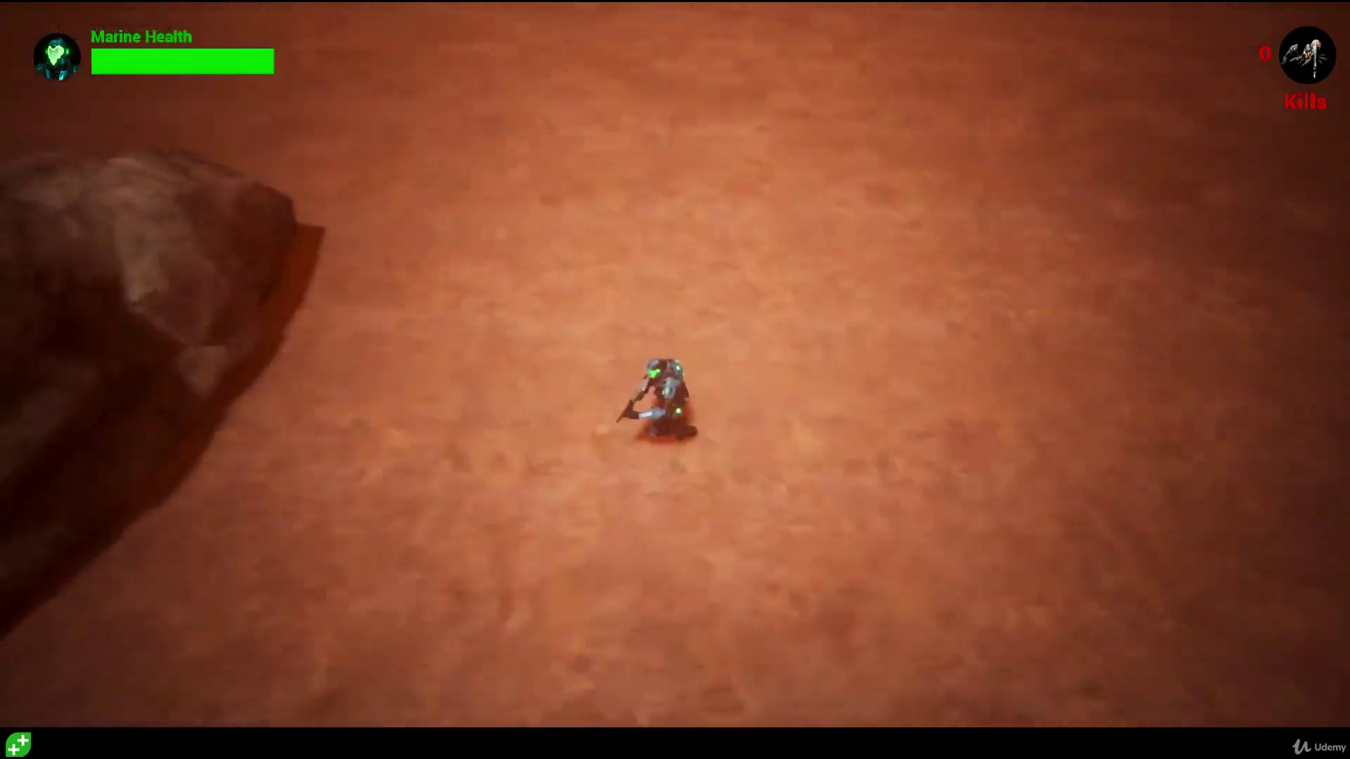
key(s)
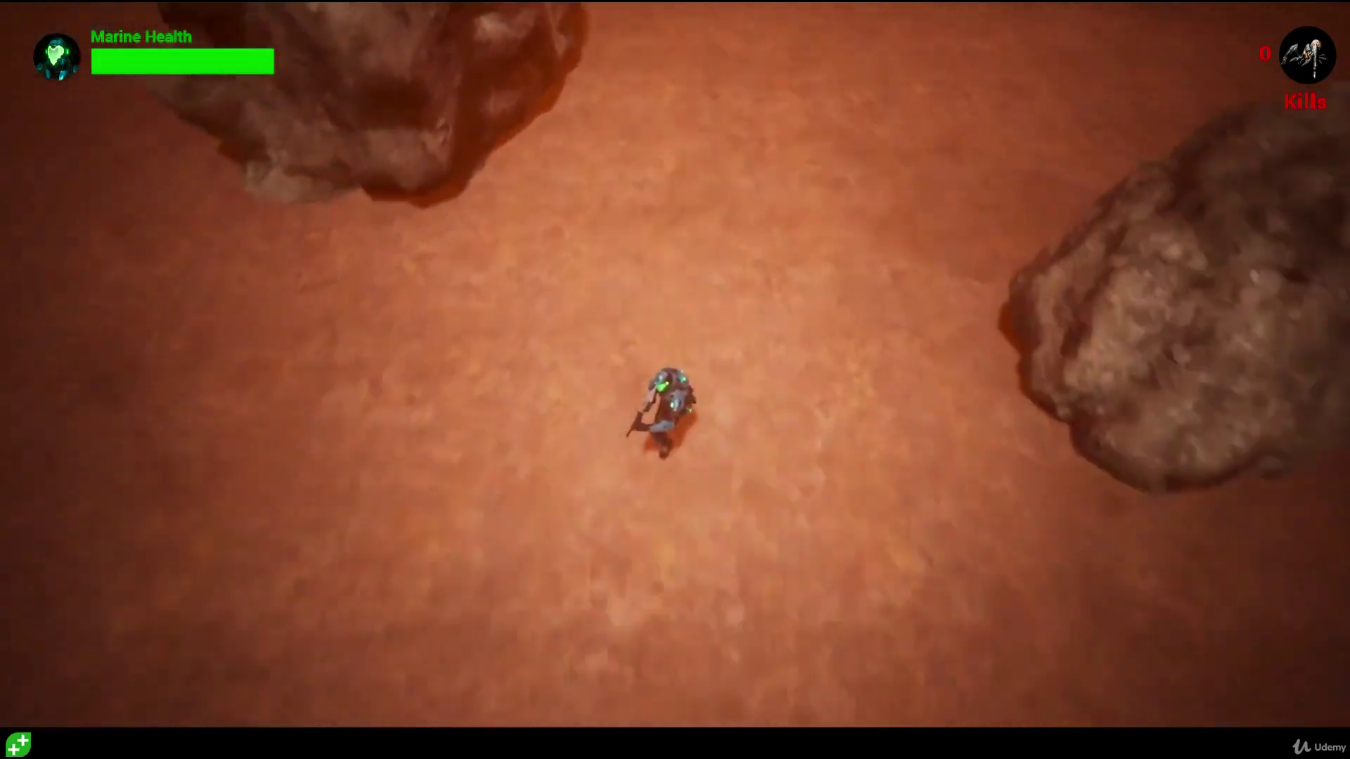
key(s)
key(F11)
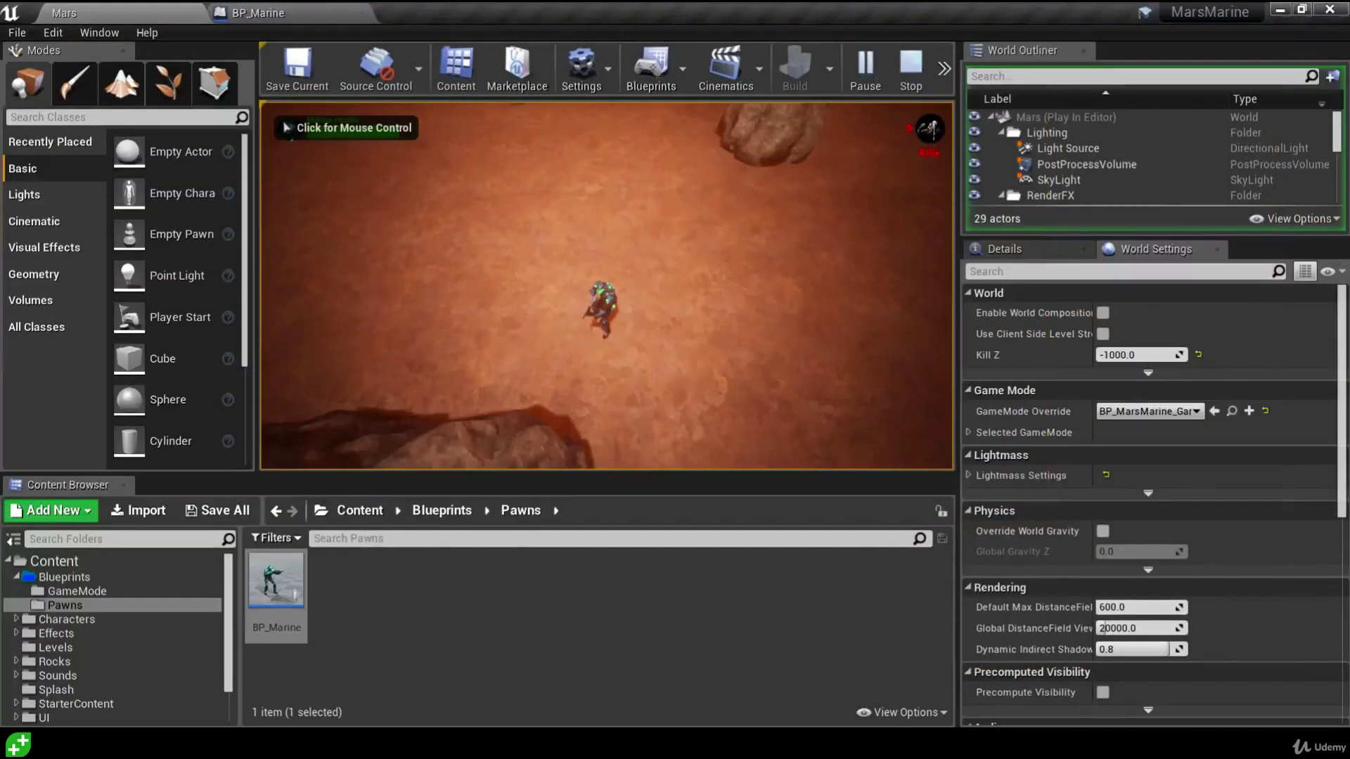
key(s)
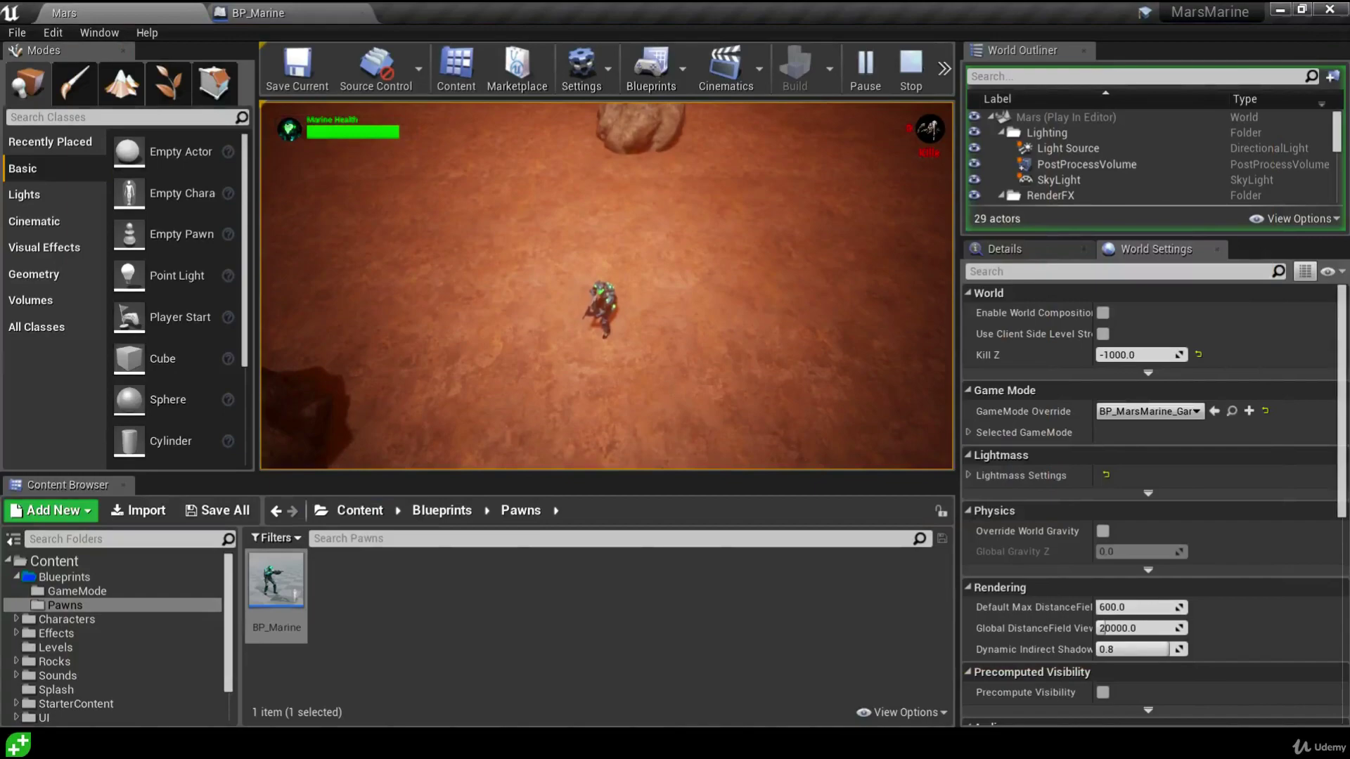
key(Escape)
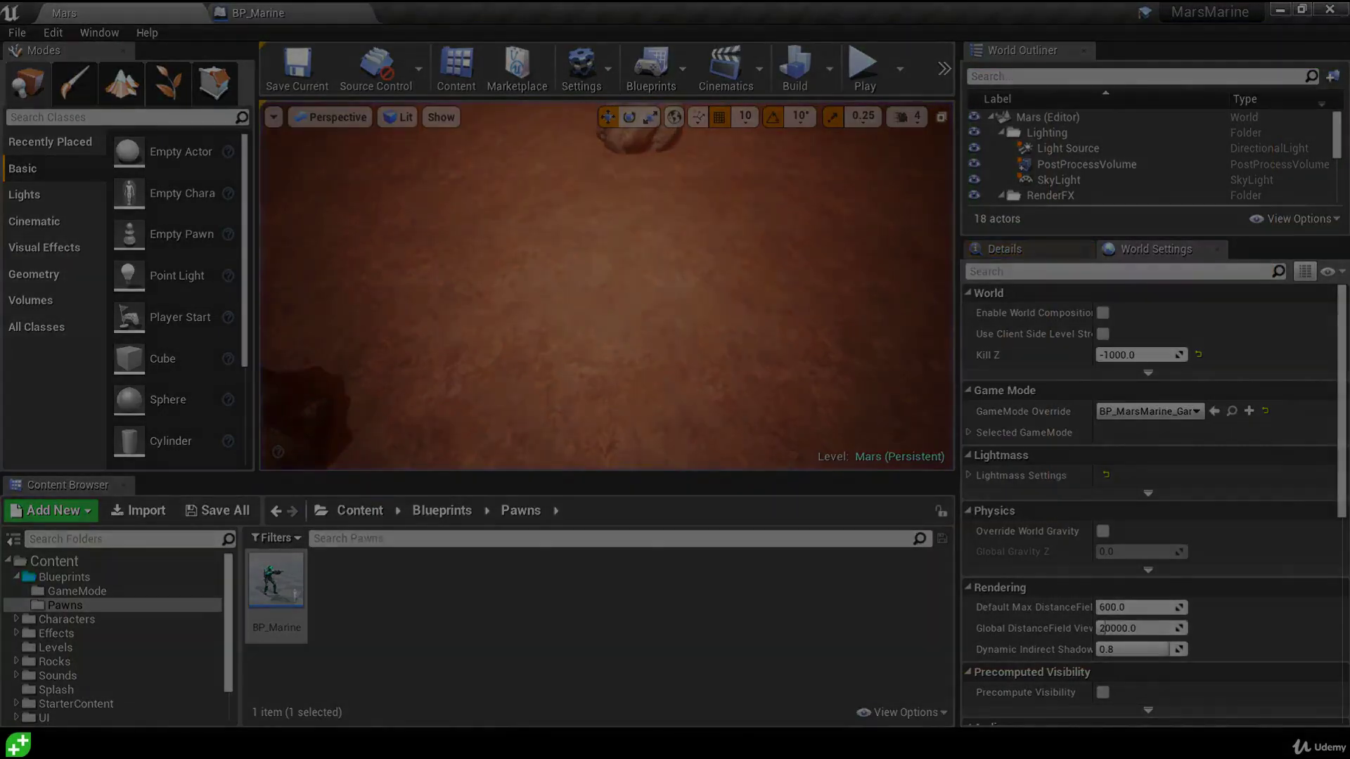